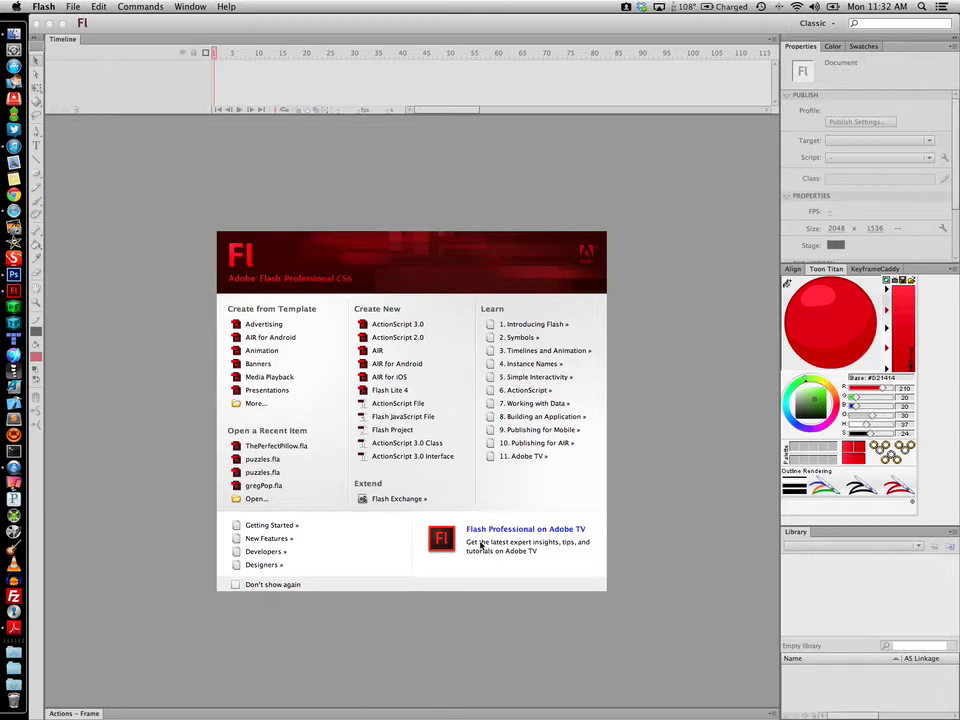
- Create a new ActionScript 3.0 document and set the Brush tool's fill colour to light grey
click(397, 324)
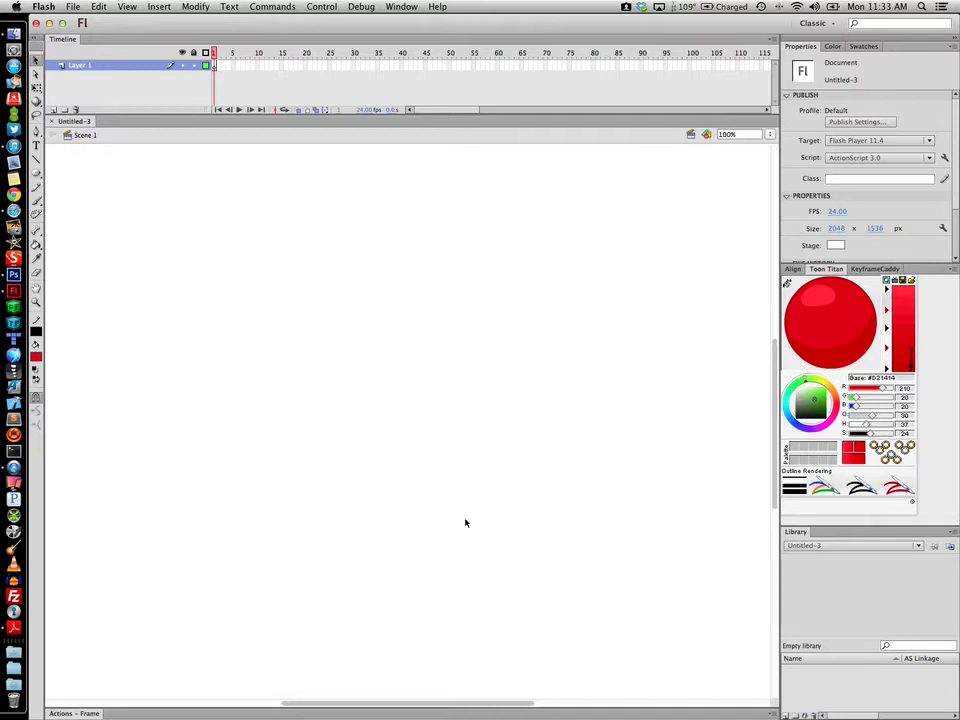
click(36, 201)
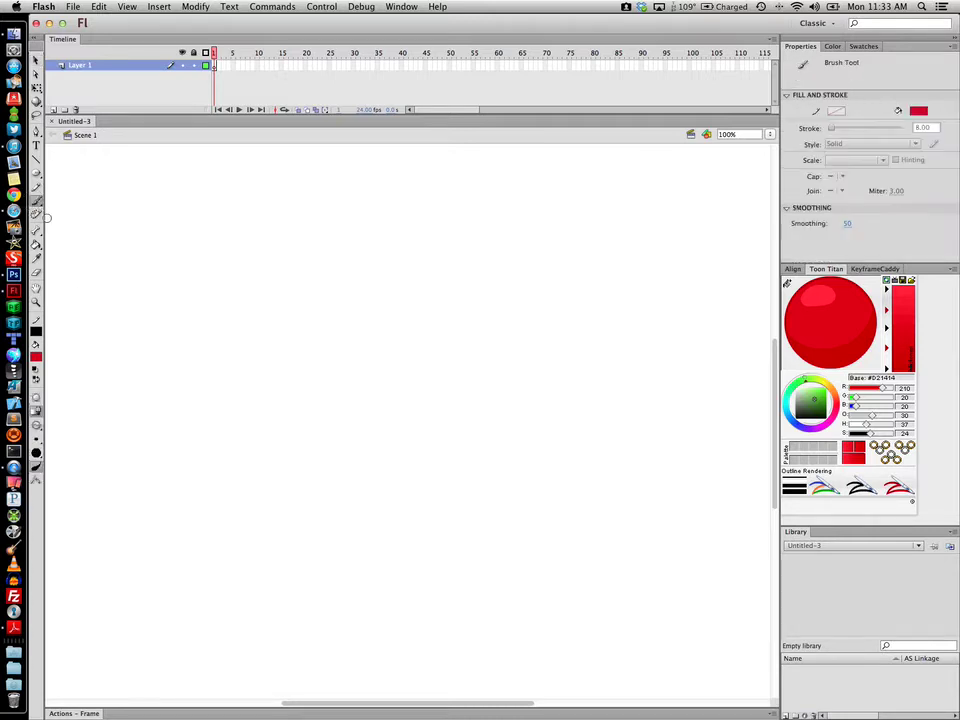
click(38, 358)
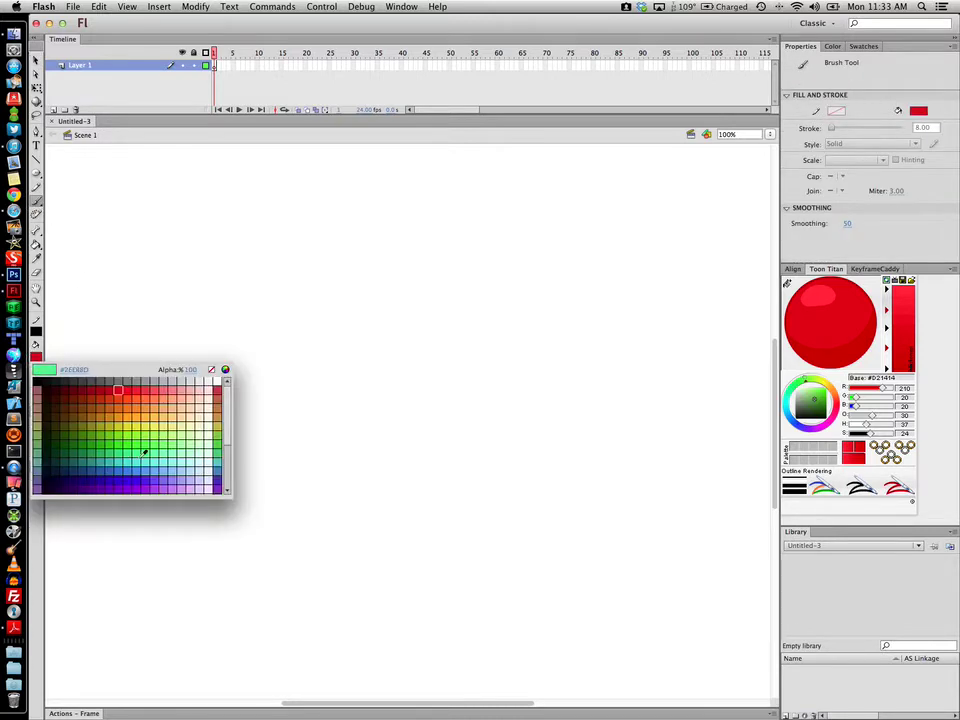
click(166, 381)
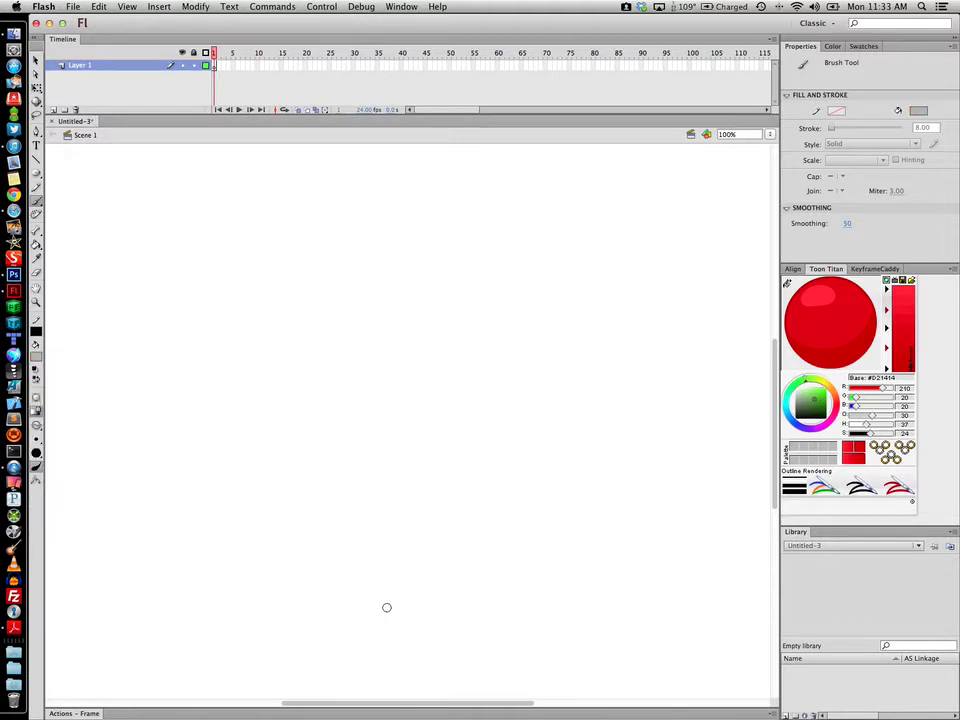
- Sketch a round smiling face in grey brush strokes, with two large overlapping eyes, pupils and an open mouth
key(super+equal)
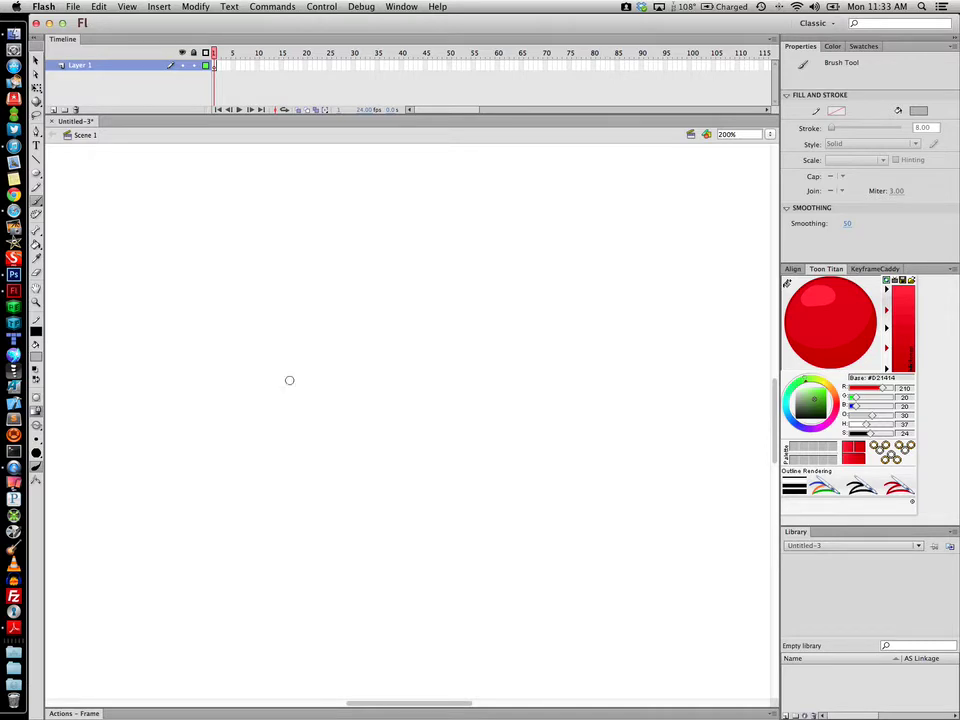
mouse_move(410, 272)
mouse_down()
mouse_move(328, 298)
mouse_move(291, 336)
mouse_move(304, 375)
mouse_up()
drag(366, 306, 392, 302)
mouse_move(364, 328)
mouse_down()
mouse_move(376, 334)
mouse_move(356, 396)
mouse_move(426, 332)
mouse_move(444, 390)
mouse_move(440, 315)
mouse_up()
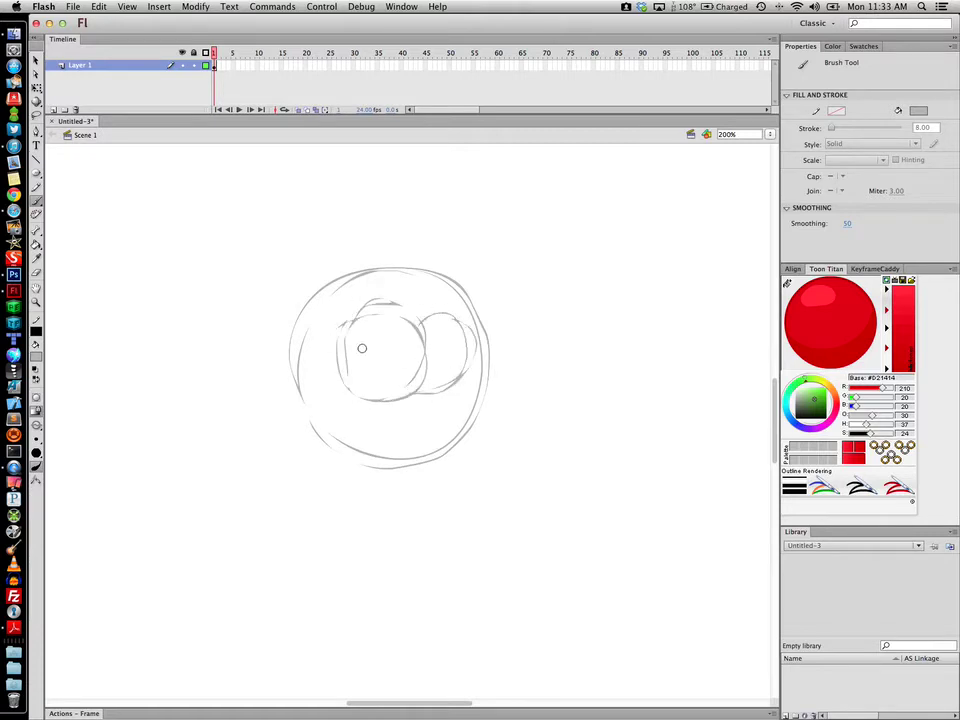
drag(384, 344, 375, 371)
drag(442, 342, 452, 343)
mouse_move(414, 420)
mouse_down()
mouse_move(372, 414)
mouse_move(427, 419)
mouse_move(362, 413)
mouse_up()
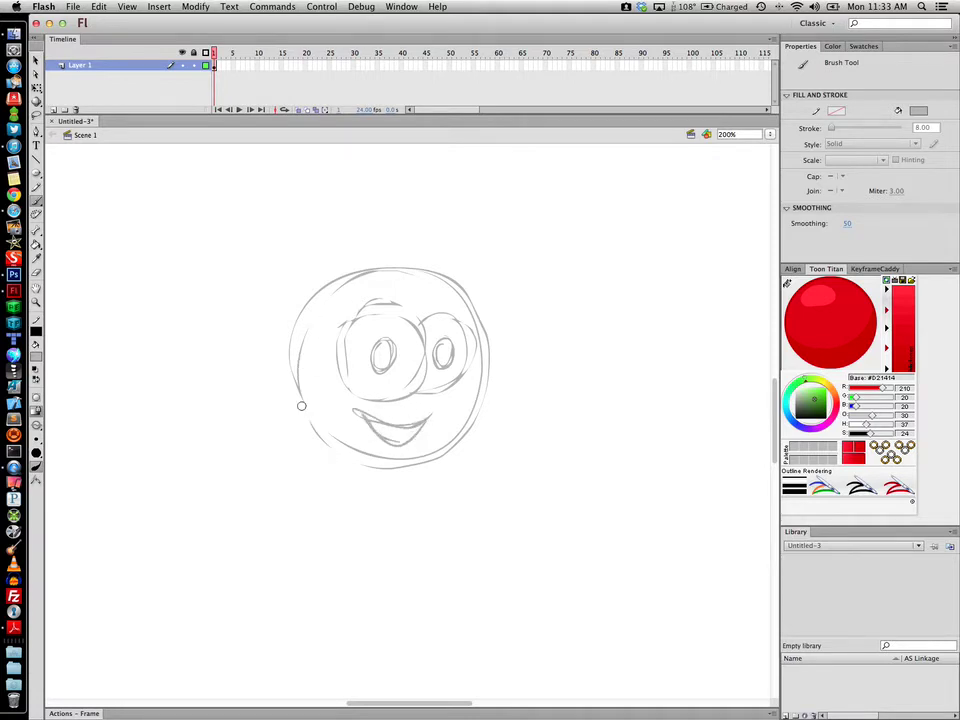
drag(292, 350, 317, 446)
- Lock the sketch layer, add a layer above it and ink the eyes, pupils, head outline and mouth with a black brush
click(53, 109)
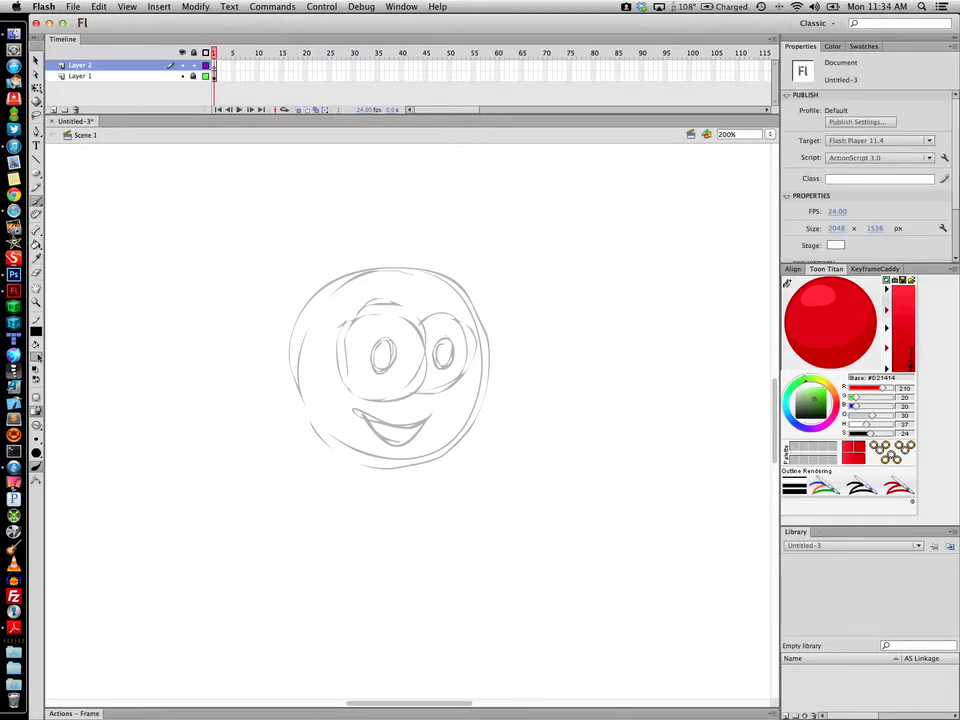
click(36, 356)
click(40, 330)
mouse_move(396, 306)
mouse_down()
mouse_move(348, 330)
mouse_move(342, 378)
mouse_move(359, 397)
mouse_move(391, 405)
mouse_move(423, 383)
mouse_move(417, 322)
mouse_move(394, 306)
mouse_move(432, 308)
mouse_move(455, 314)
mouse_move(471, 343)
mouse_move(468, 376)
mouse_move(424, 388)
mouse_up()
mouse_move(386, 342)
mouse_down()
mouse_move(376, 352)
mouse_move(381, 343)
mouse_move(388, 350)
mouse_up()
mouse_move(445, 340)
mouse_down()
mouse_move(436, 355)
mouse_move(446, 345)
mouse_up()
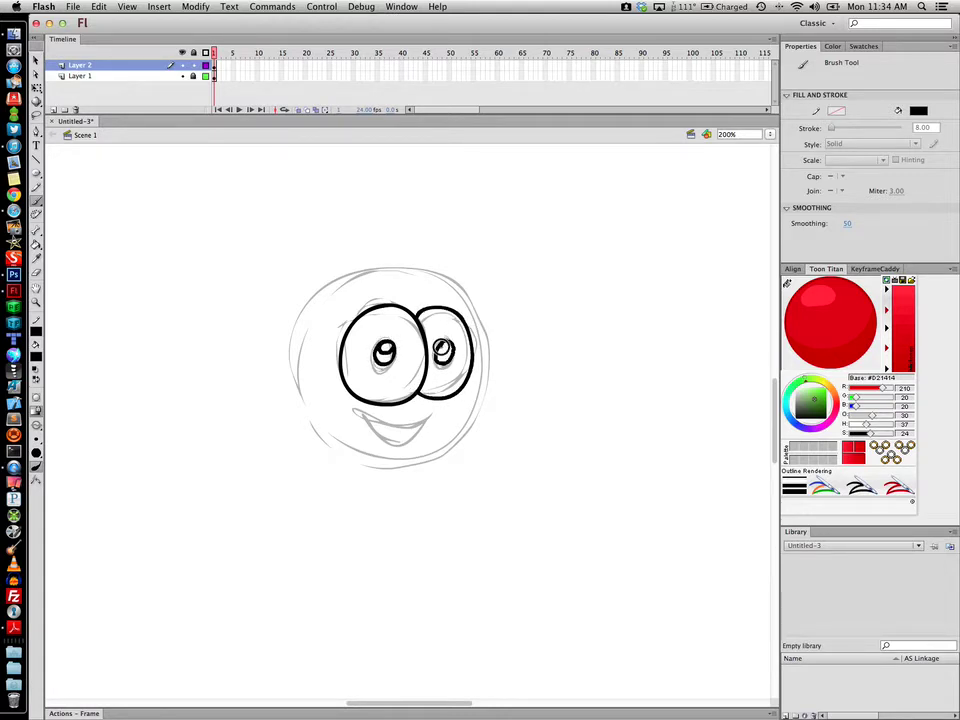
mouse_move(400, 268)
mouse_down()
mouse_move(321, 291)
mouse_move(299, 332)
mouse_move(298, 390)
mouse_move(325, 433)
mouse_move(394, 457)
mouse_move(459, 433)
mouse_move(490, 369)
mouse_move(482, 316)
mouse_move(449, 280)
mouse_move(394, 268)
mouse_up()
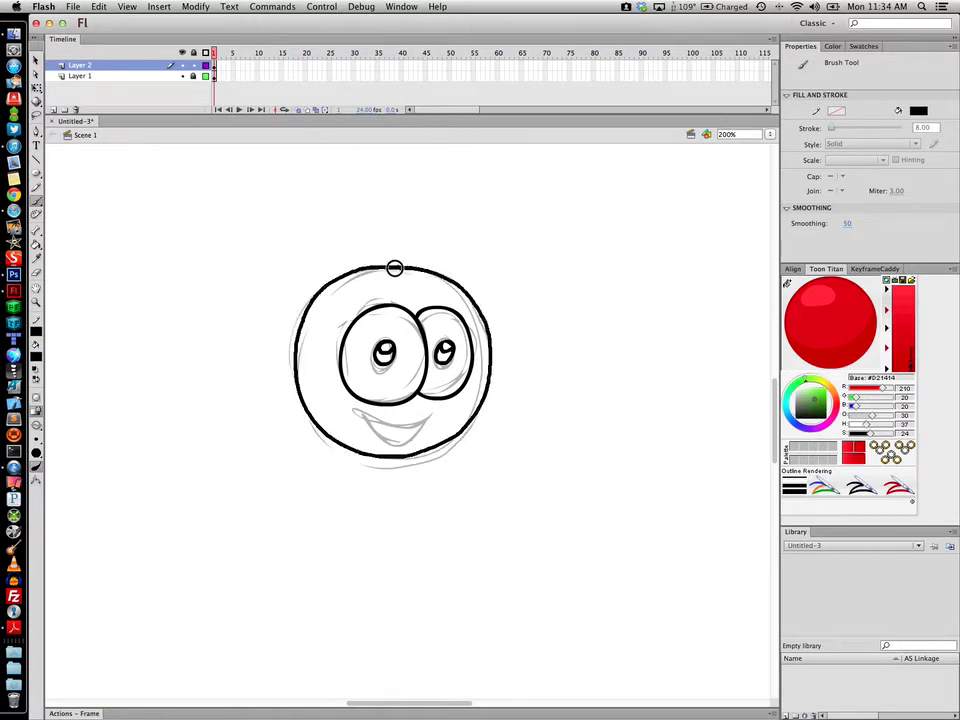
mouse_move(364, 416)
mouse_down()
mouse_move(390, 436)
mouse_move(432, 413)
mouse_move(410, 443)
mouse_up()
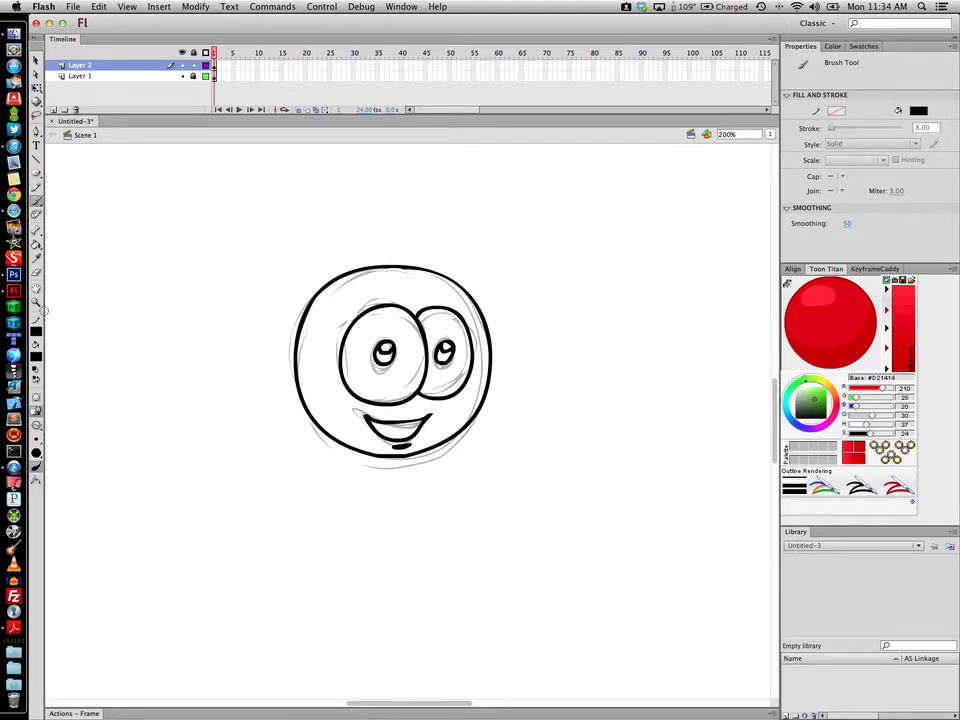
- Fill the head area around the eyes and mouth with bright red using the Paint Bucket tool
click(35, 362)
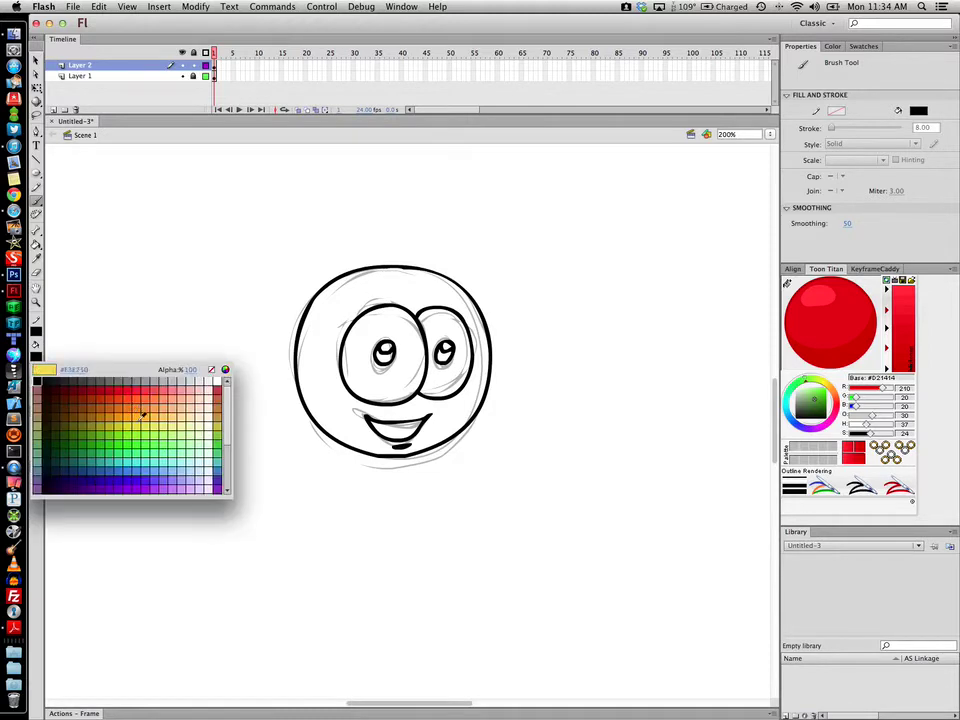
click(122, 387)
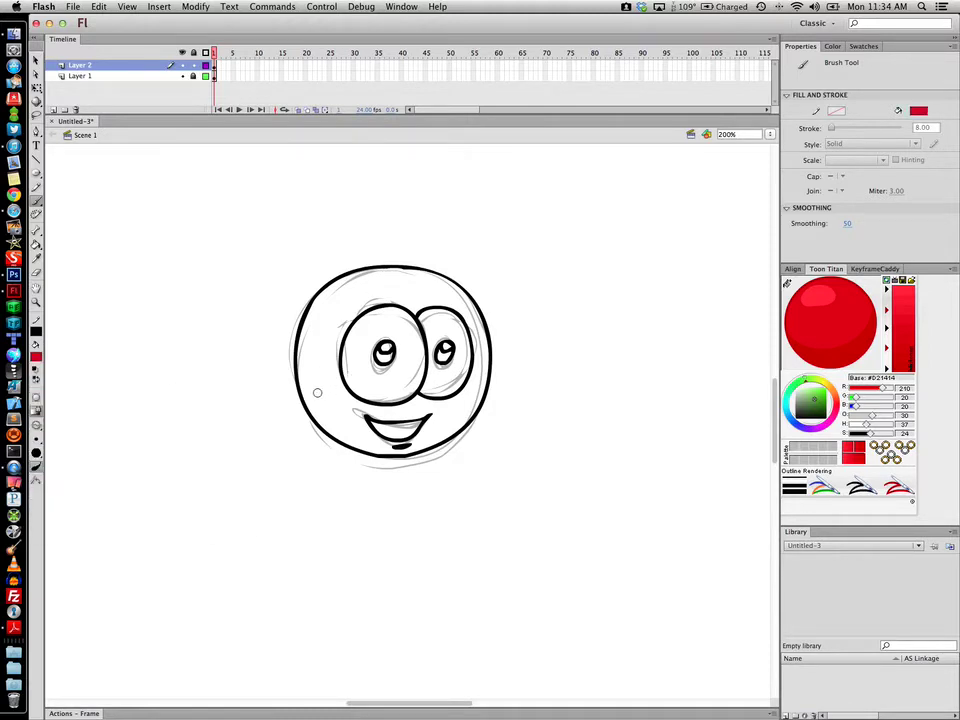
key(k)
click(317, 393)
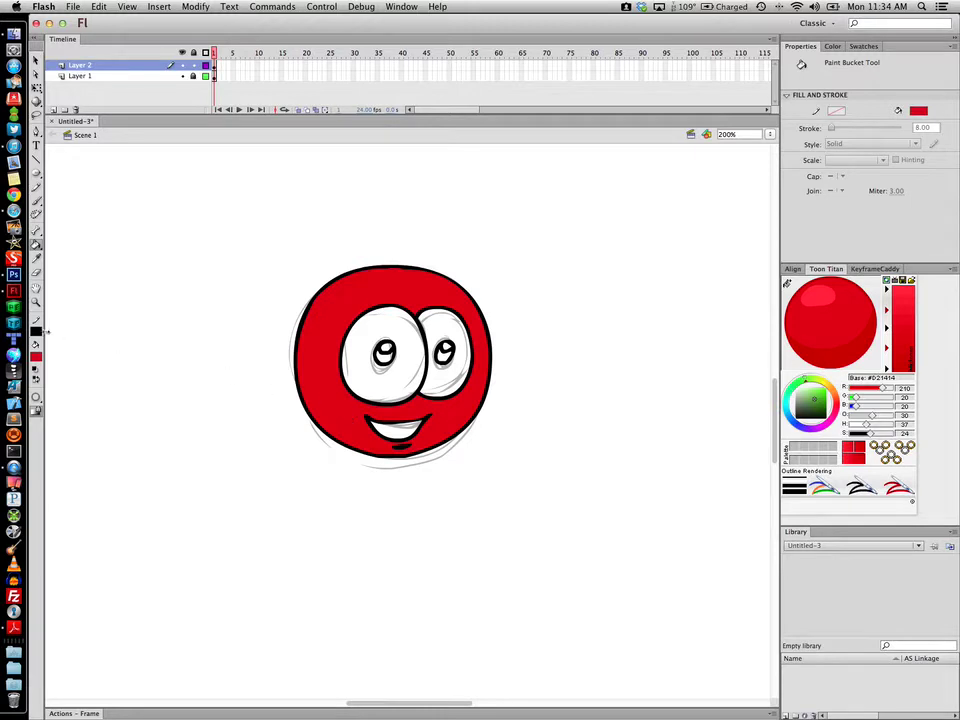
- Fill both pupils with black, leaving their small highlights unfilled
click(35, 357)
click(37, 386)
click(384, 354)
click(444, 353)
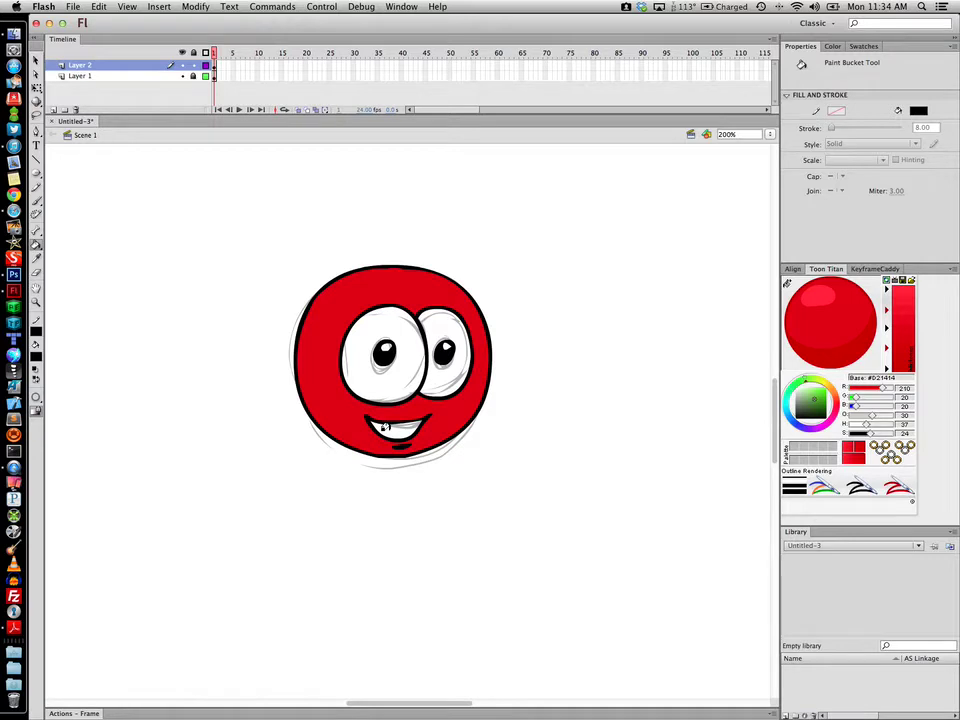
- Fill the eyes and mouth with white and hide the sketch on Layer 1
click(35, 357)
click(224, 378)
click(362, 372)
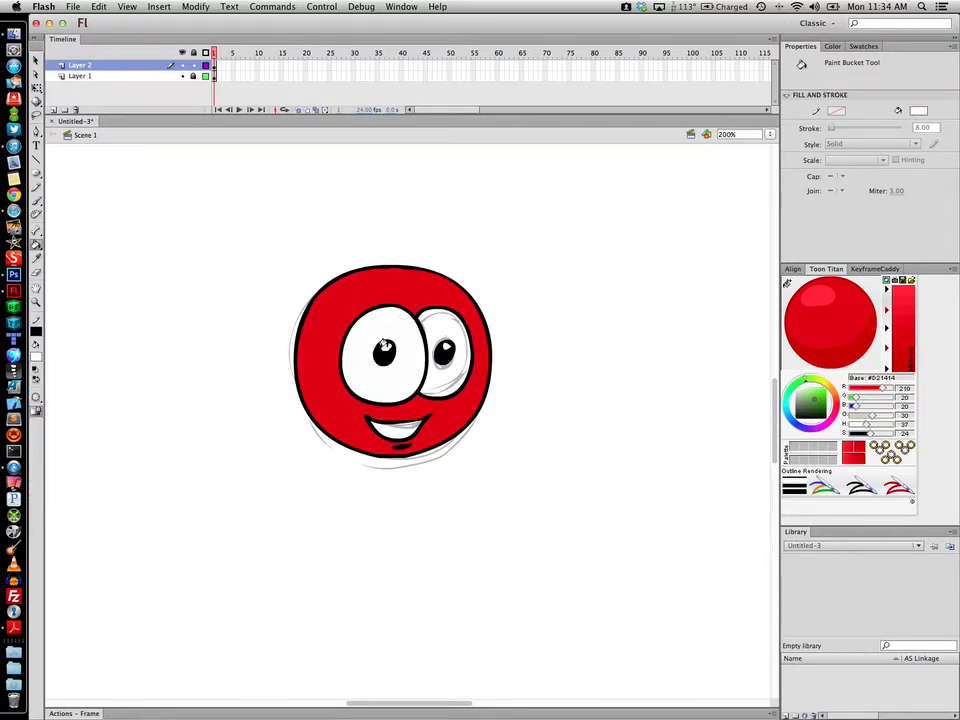
click(432, 343)
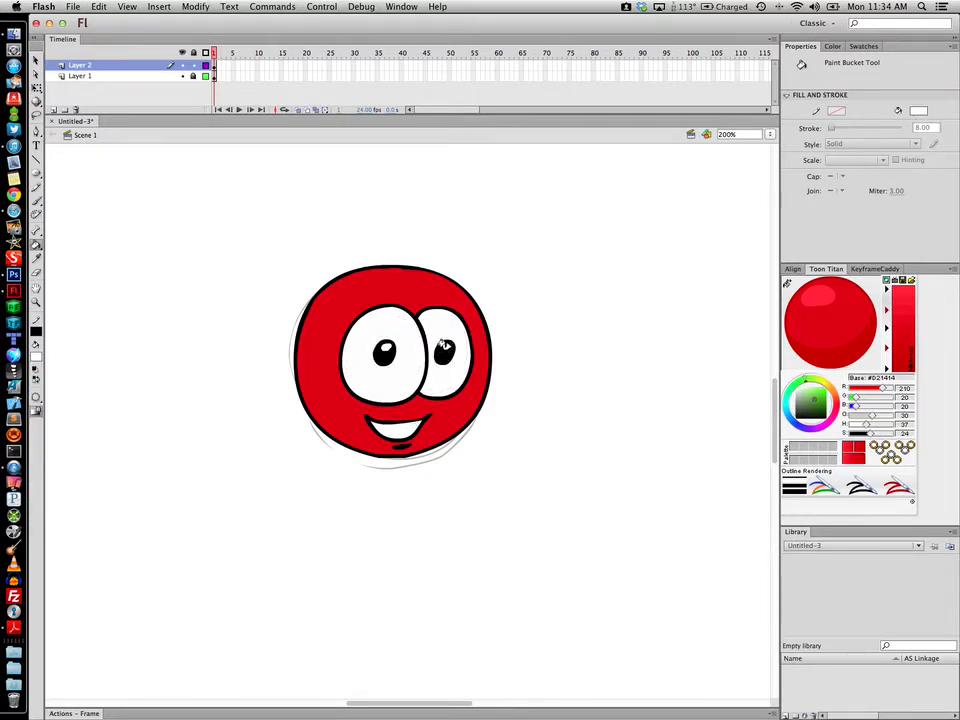
click(181, 76)
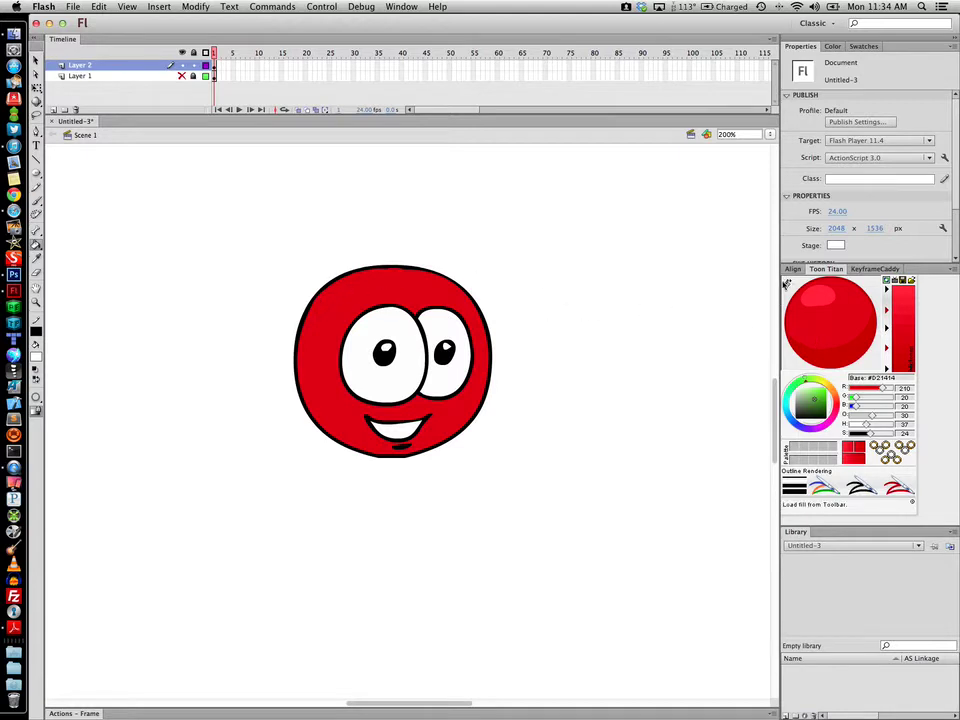
click(591, 216)
click(36, 201)
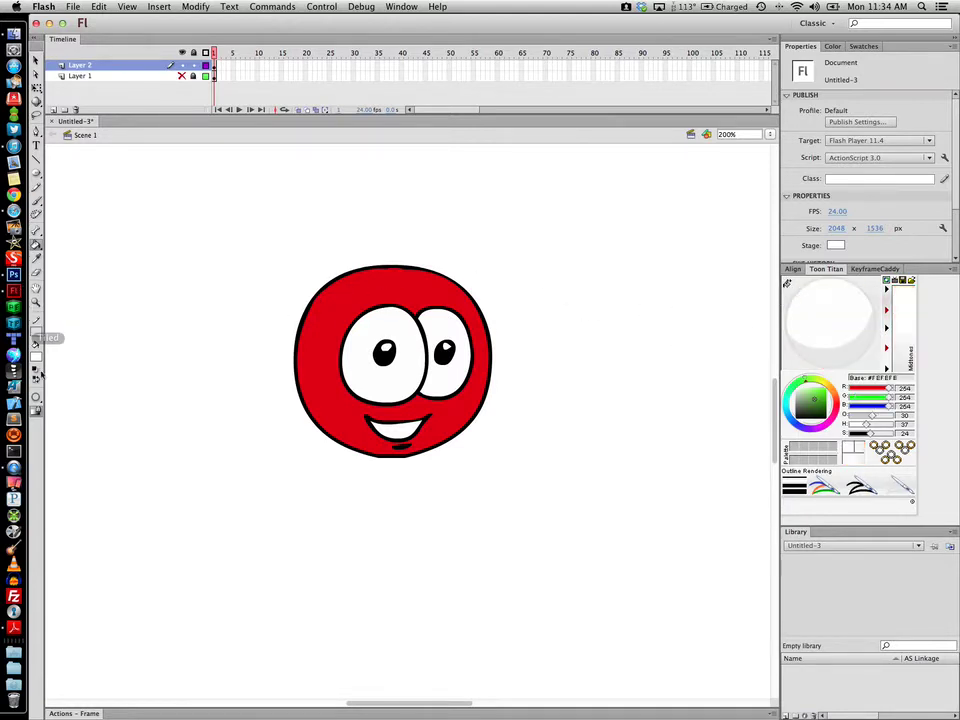
click(318, 334)
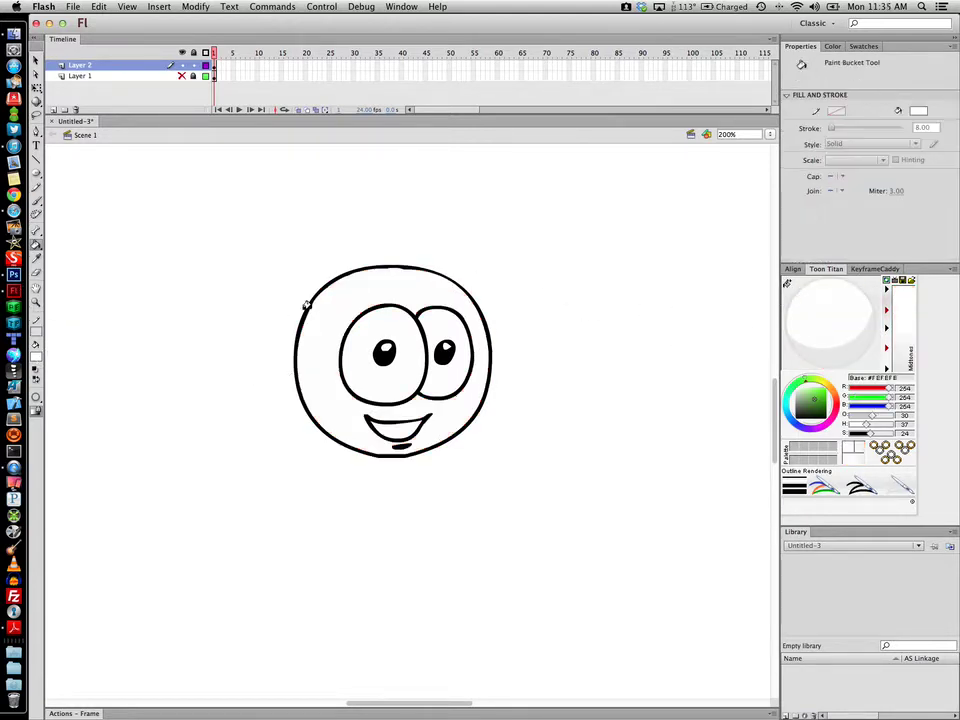
key(ctrl+z)
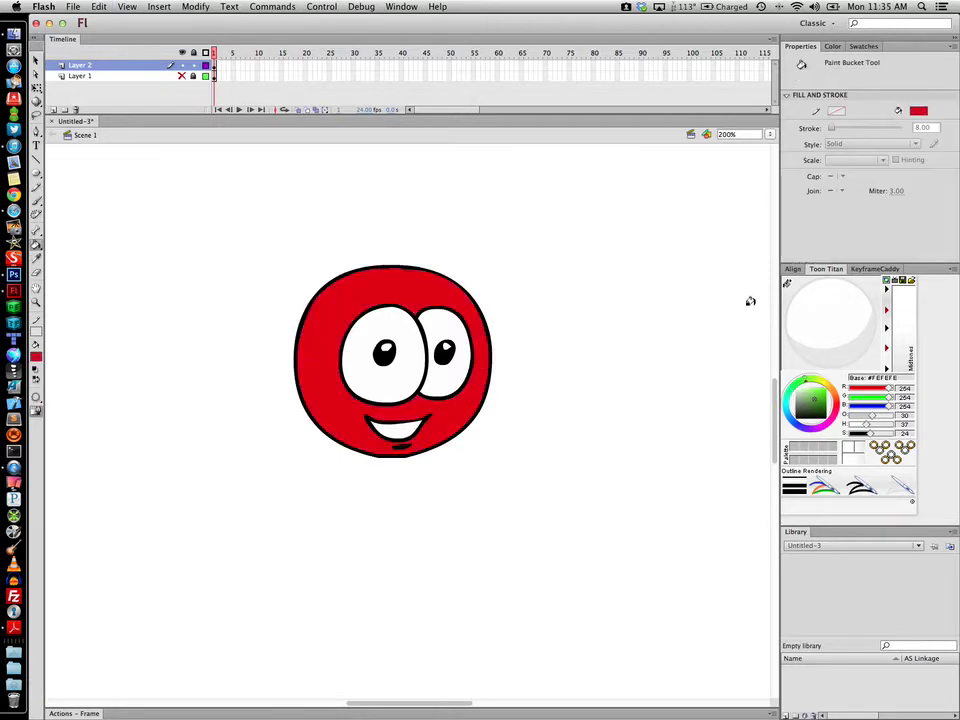
mouse_move(868, 433)
mouse_down()
mouse_move(881, 435)
mouse_move(870, 441)
mouse_move(881, 435)
mouse_move(851, 422)
mouse_up()
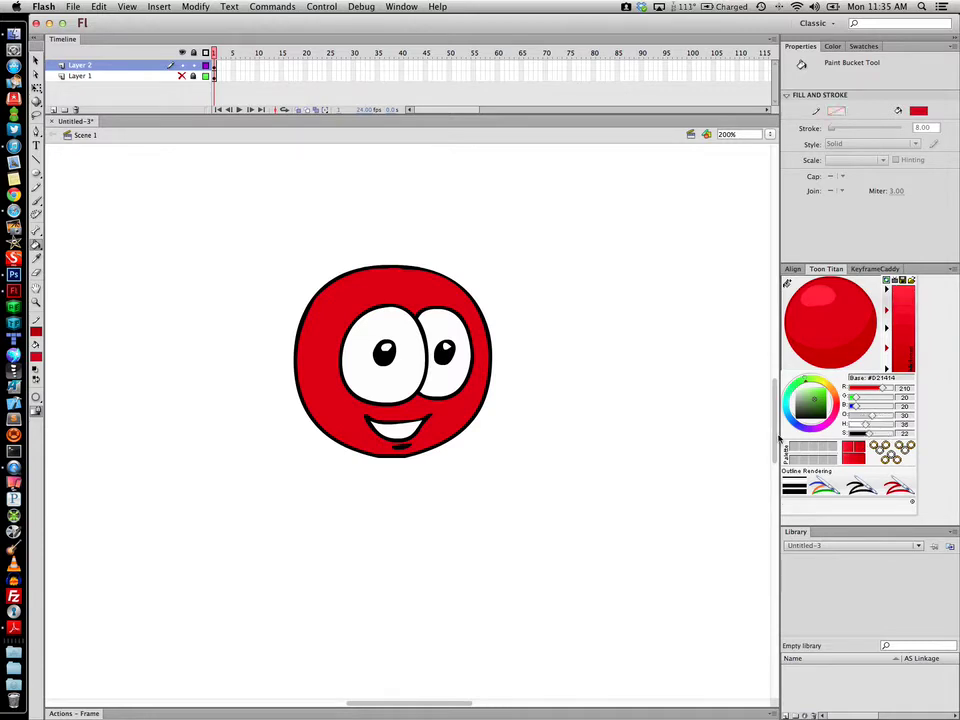
- Set the fill colour to dark red and the Pencil tool's stroke colour to turquoise
click(36, 356)
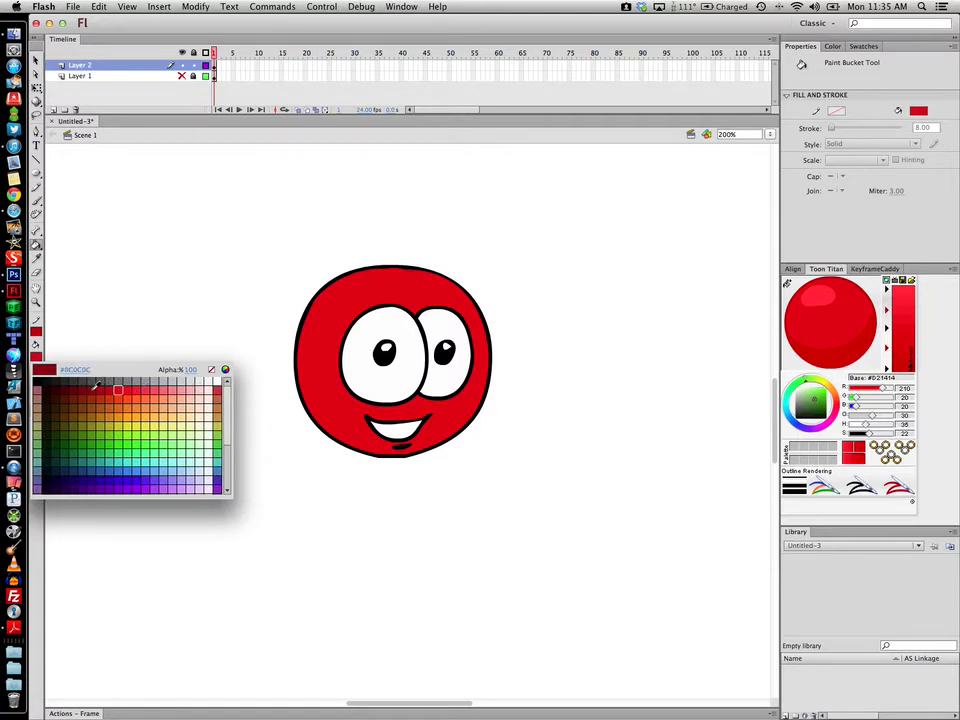
click(97, 385)
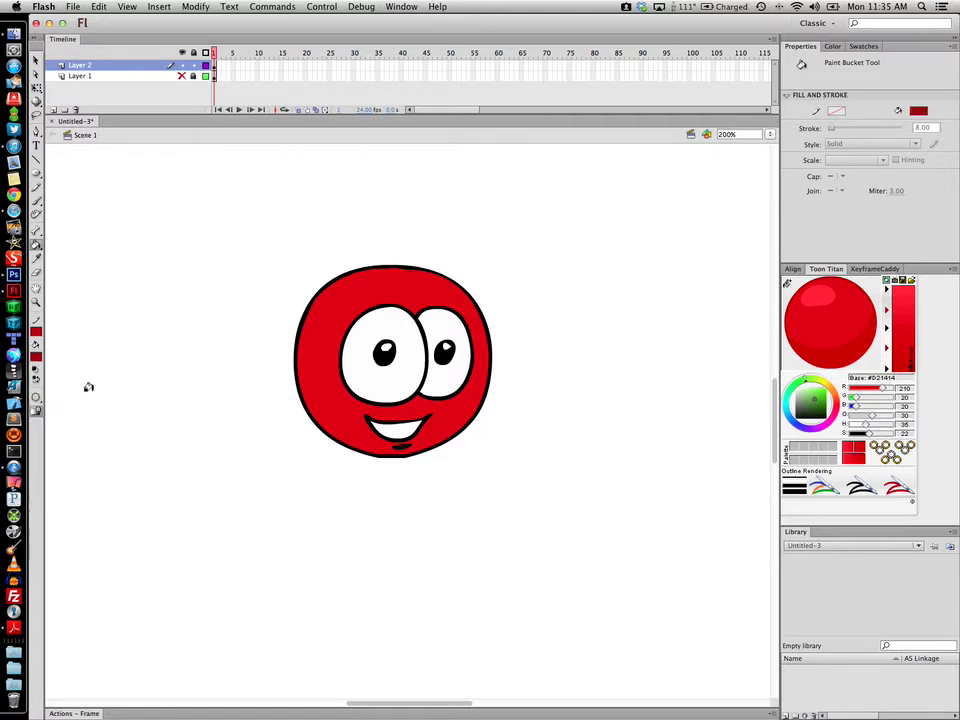
click(36, 187)
click(36, 332)
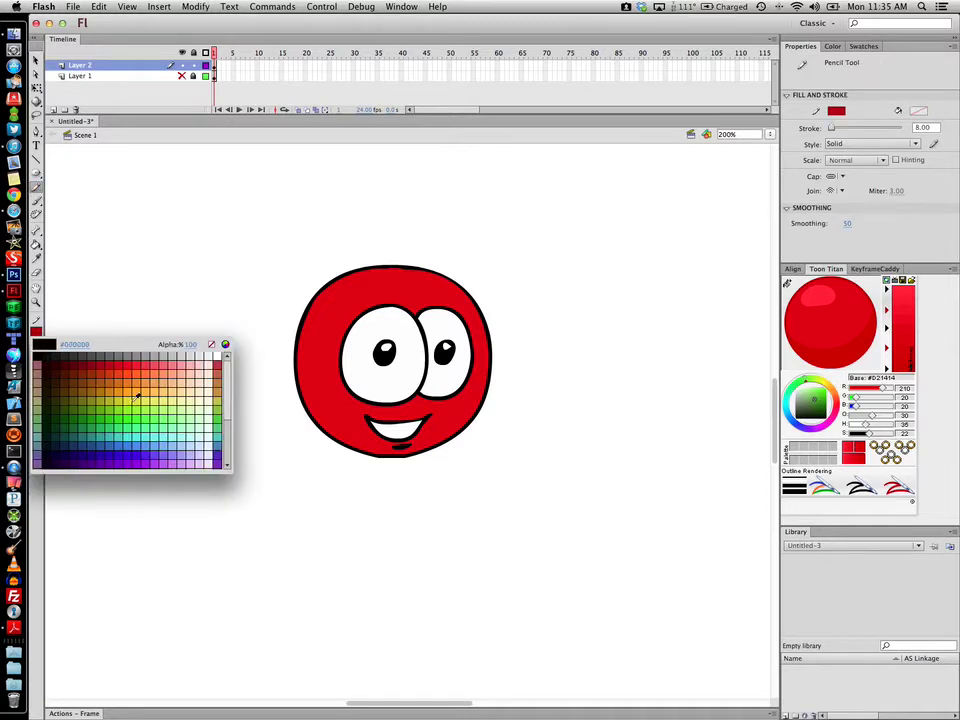
click(126, 437)
- Set the pencil stroke height to 2 and draw curved shading guide lines across the left and right sides of the head
mouse_move(393, 250)
mouse_down()
mouse_move(343, 285)
mouse_move(302, 454)
mouse_move(317, 489)
mouse_up()
key(super+z)
click(921, 127)
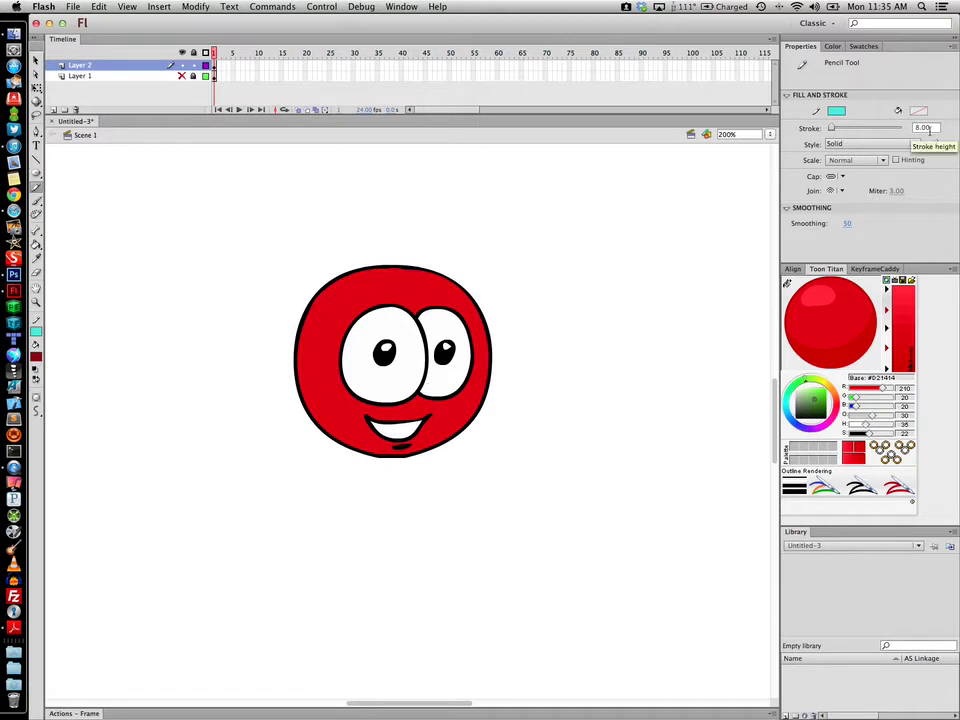
text(20)
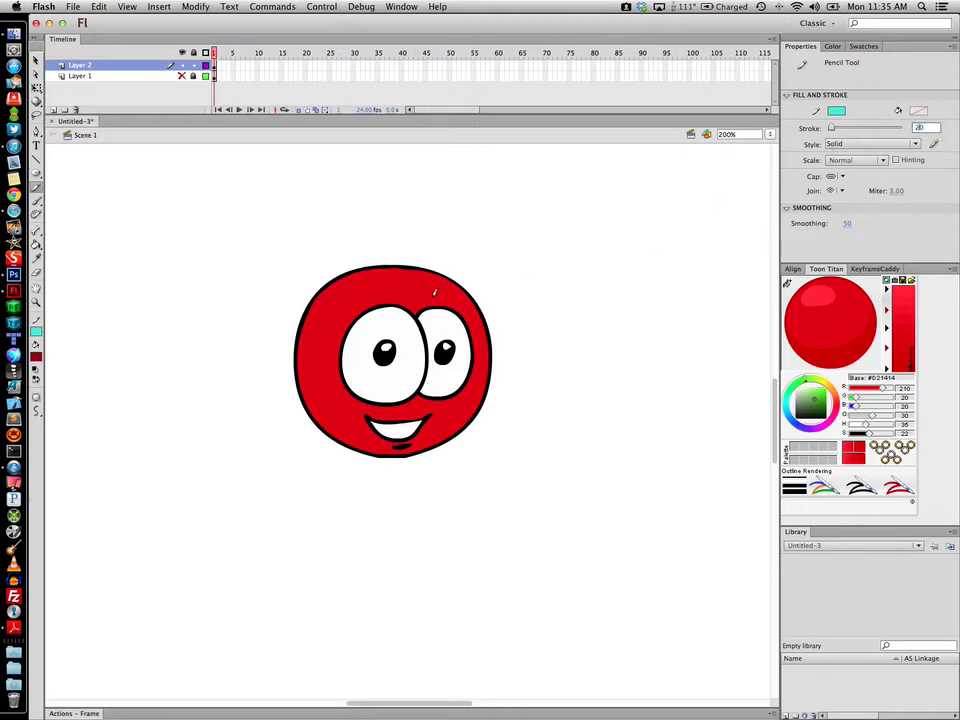
mouse_move(391, 245)
mouse_down()
mouse_move(351, 282)
mouse_move(310, 374)
mouse_move(305, 483)
mouse_up()
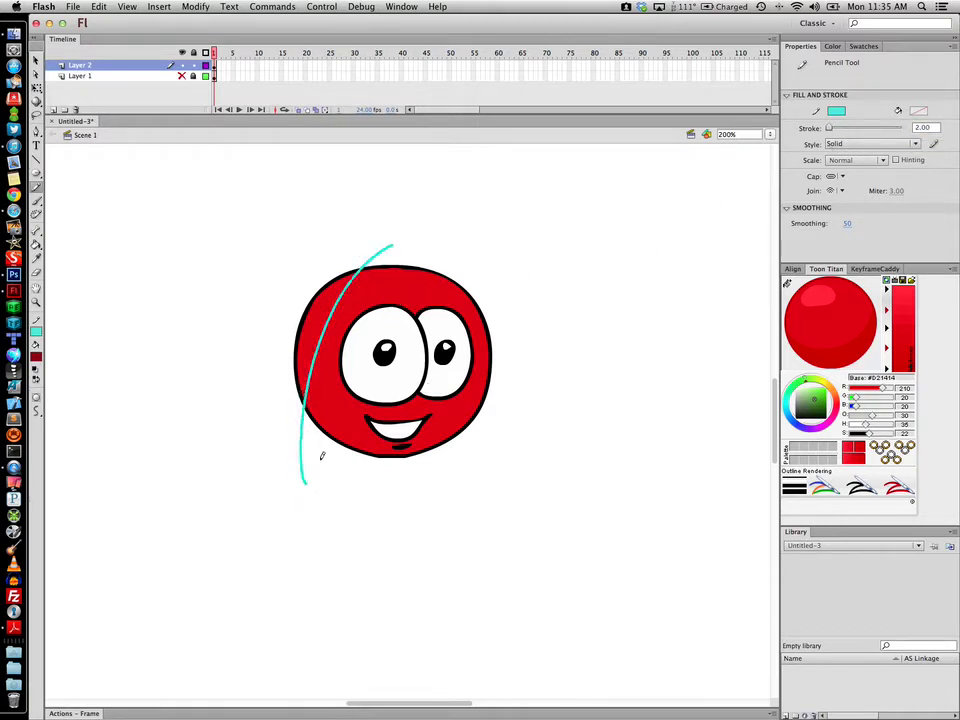
mouse_move(435, 253)
mouse_down()
mouse_move(465, 298)
mouse_move(479, 381)
mouse_move(444, 493)
mouse_up()
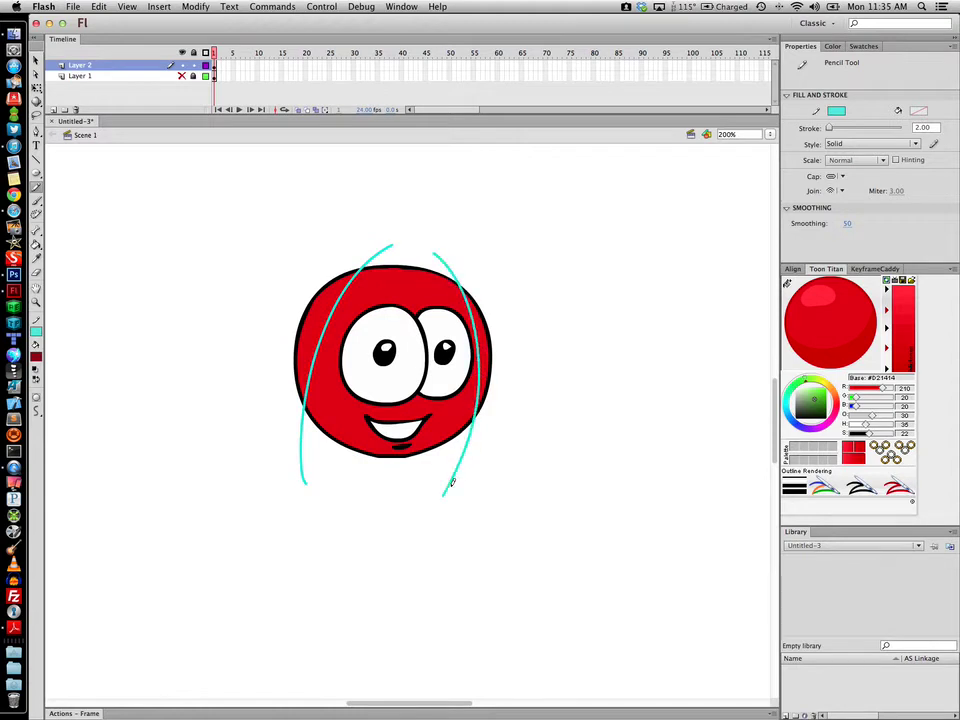
- Fill the head's left edge section with dark red as shadow and its right edge section with lighter red as highlight
key(k)
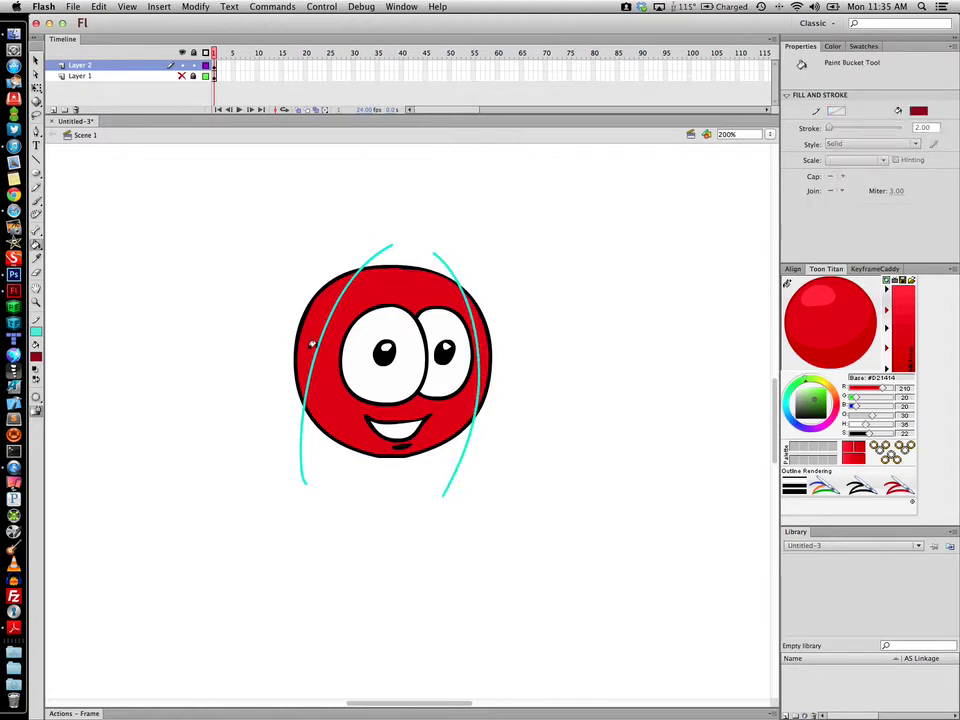
click(300, 365)
click(36, 356)
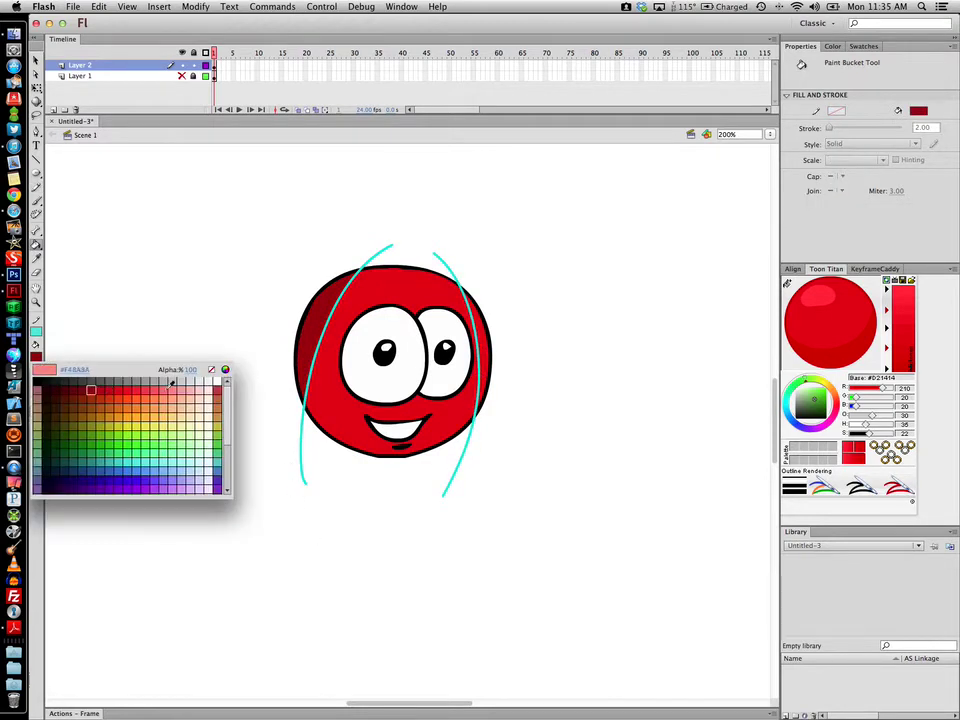
click(347, 363)
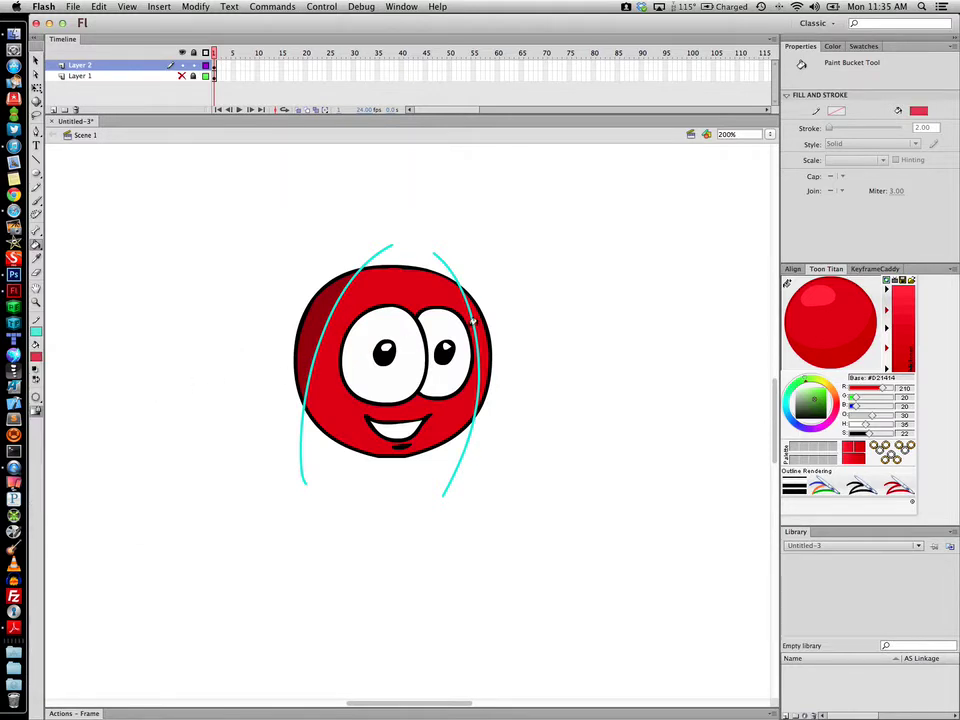
- Delete both turquoise guide lines from the head
click(36, 59)
click(382, 249)
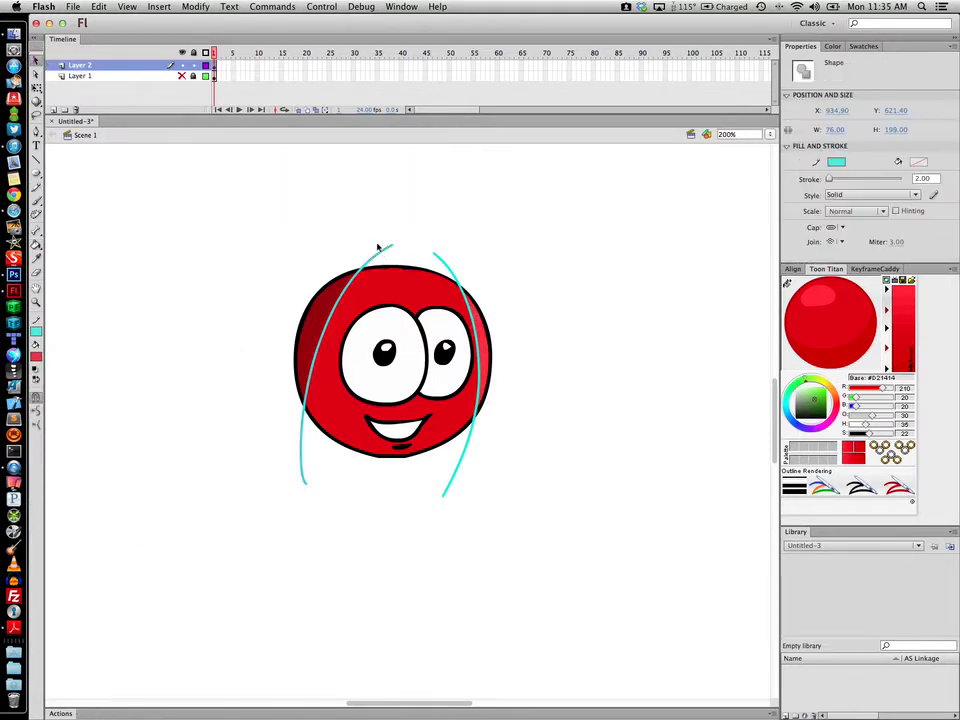
key(Delete)
click(438, 257)
key(Delete)
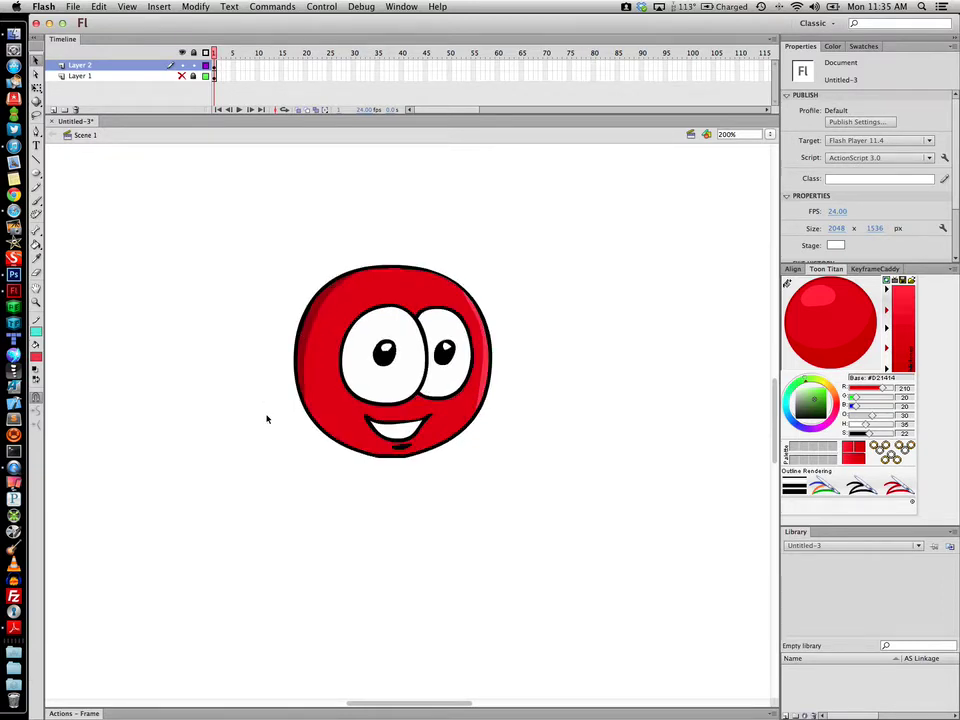
- Move the whole finished face to the lower right, clear of the sketch, and make Layer 1 visible
drag(220, 223, 669, 602)
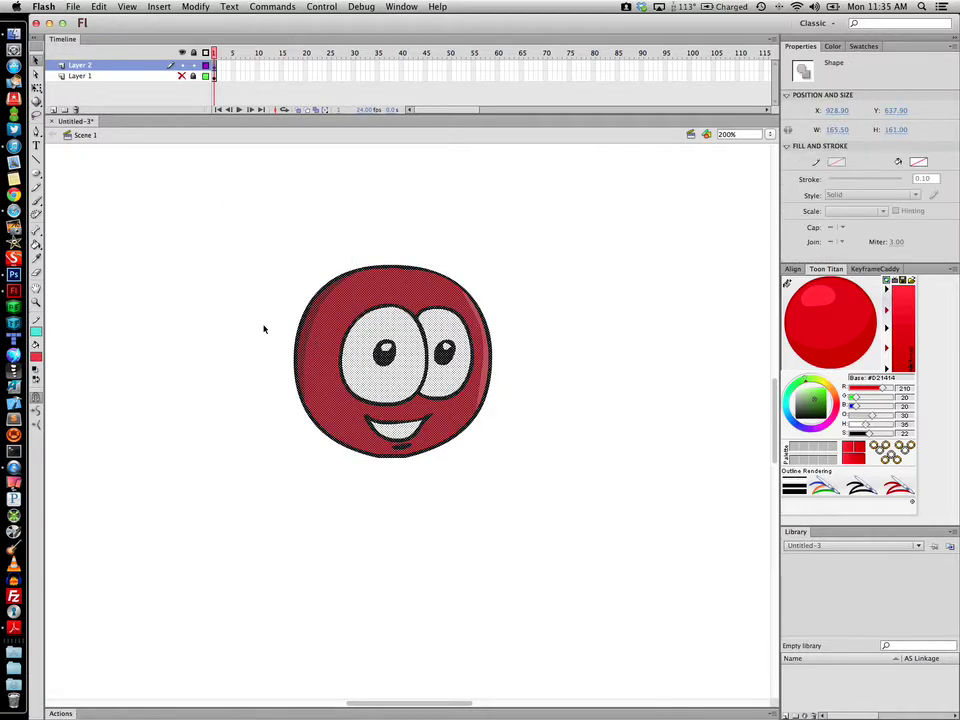
drag(369, 285, 634, 472)
click(180, 76)
click(223, 285)
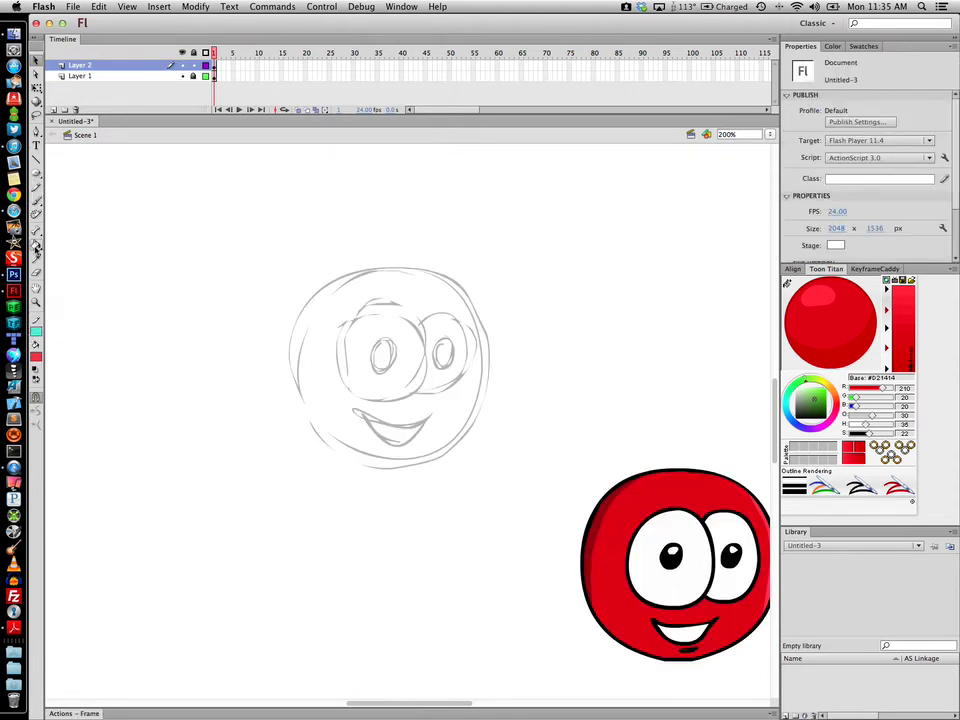
- Set up the Oval tool with no fill and a black stroke
drag(40, 171, 62, 189)
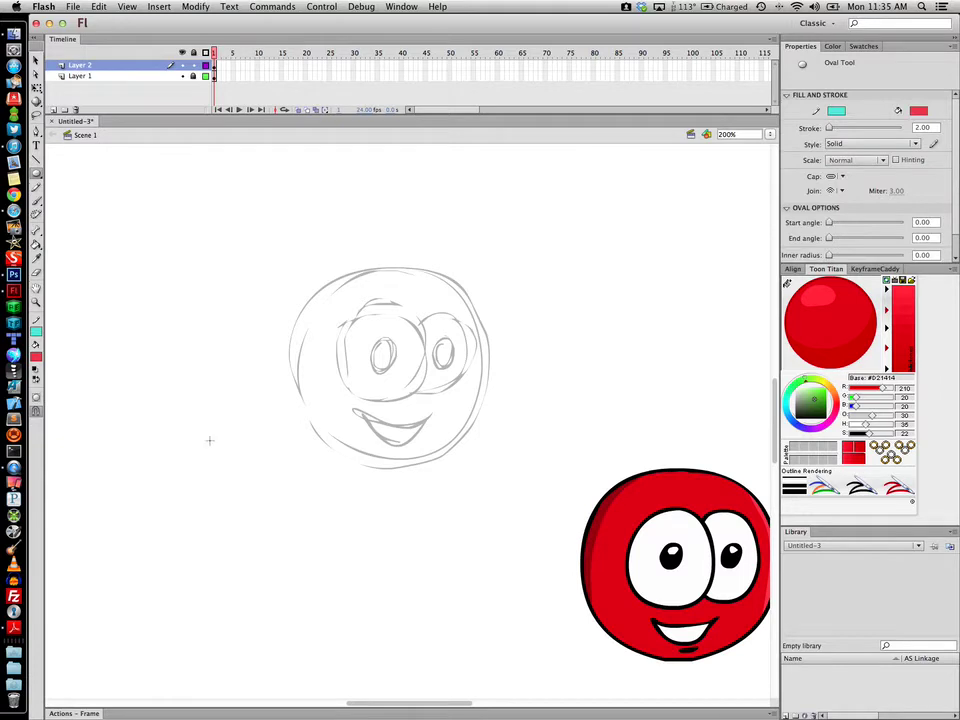
click(37, 357)
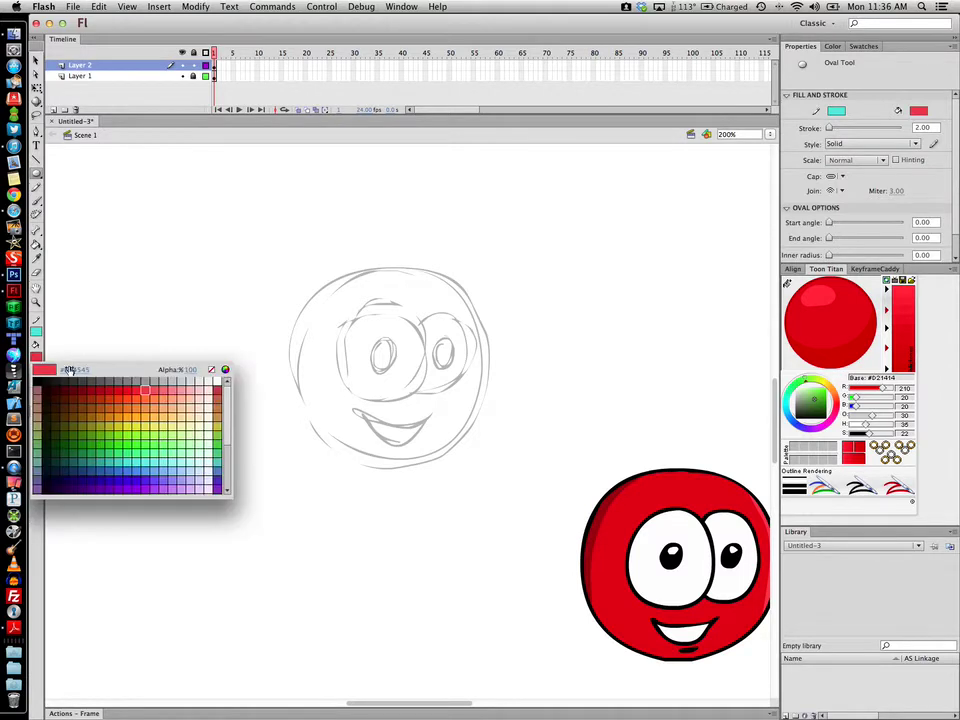
click(216, 371)
click(37, 331)
click(37, 357)
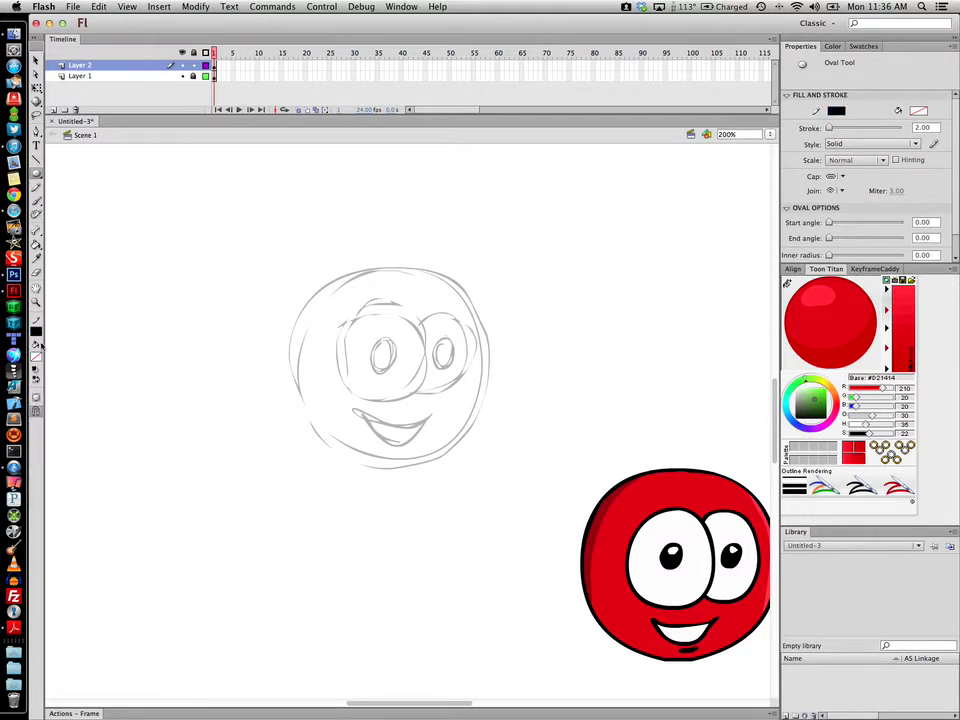
click(37, 331)
click(200, 295)
mouse_move(298, 270)
mouse_down()
mouse_move(459, 450)
mouse_move(493, 457)
mouse_up()
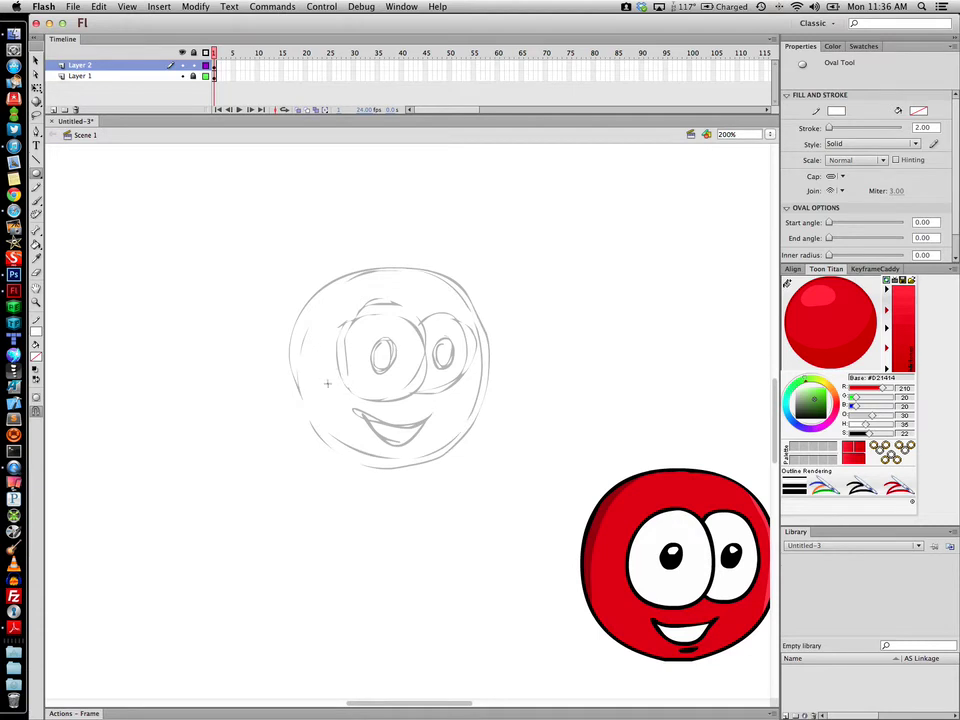
click(36, 331)
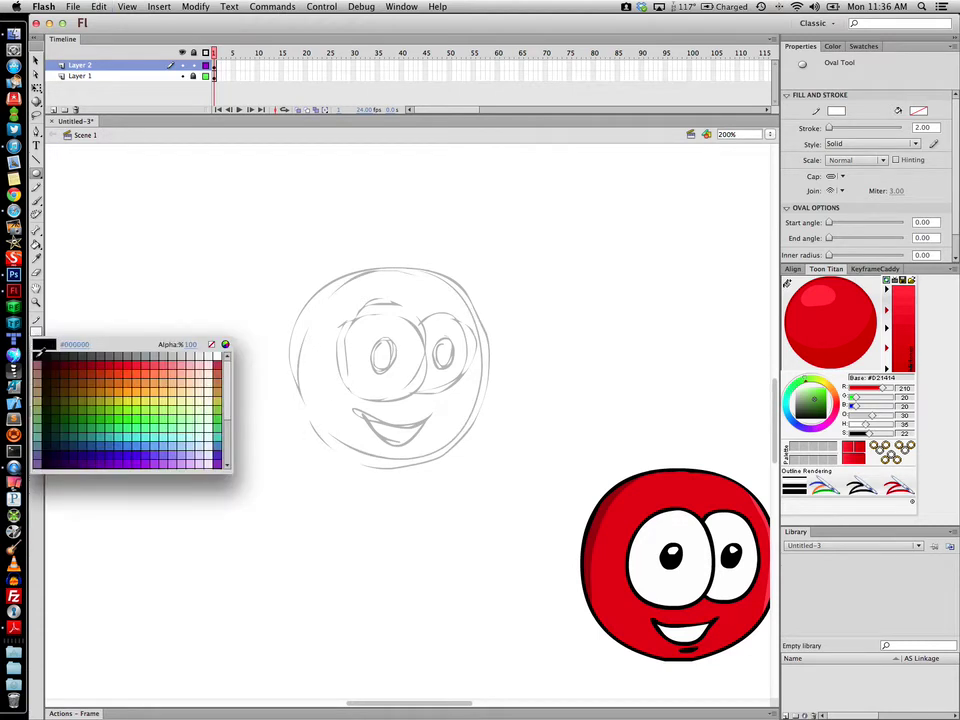
click(27, 268)
mouse_move(273, 265)
mouse_down()
mouse_move(330, 300)
mouse_move(478, 453)
mouse_up()
key(super+z)
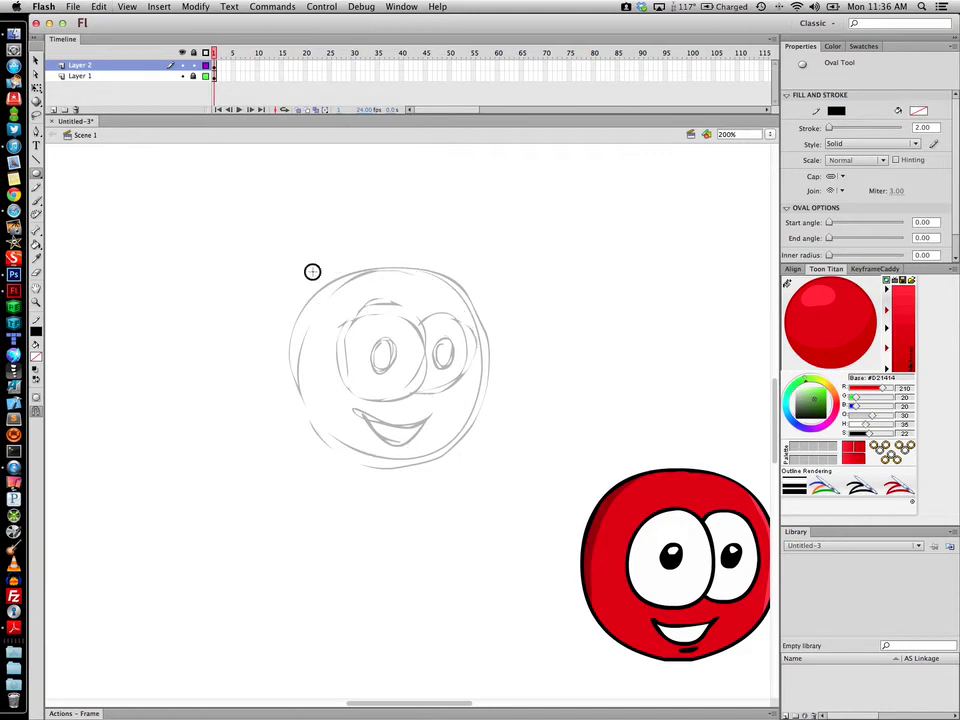
- Trace the sketched head and both eyes with black ovals, and outline the mouth and chin line with the Pencil tool
drag(313, 270, 486, 456)
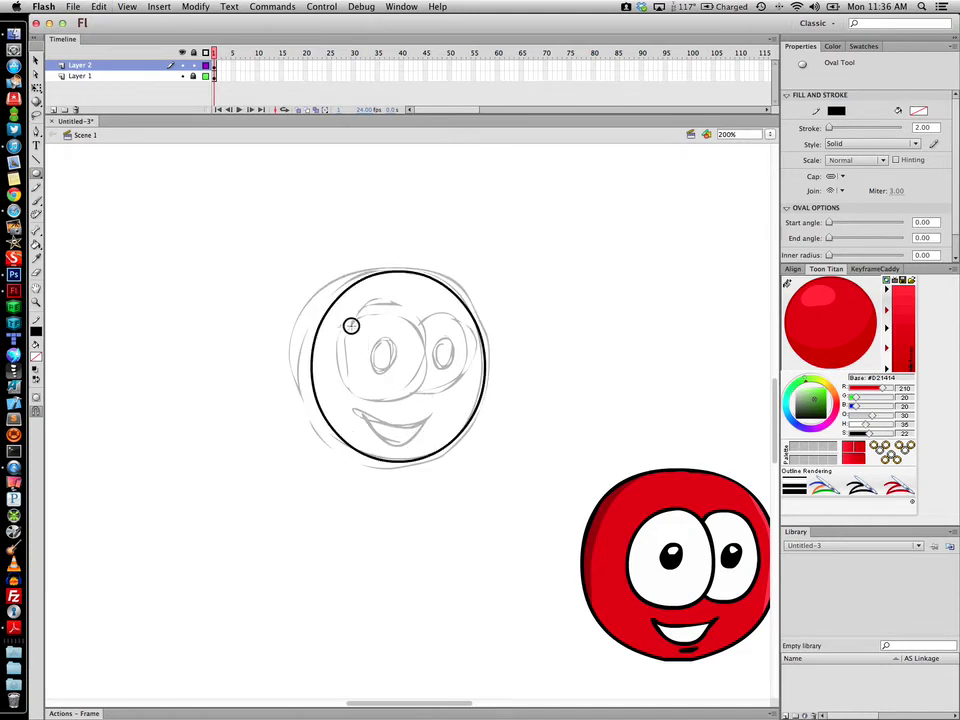
drag(350, 321, 426, 397)
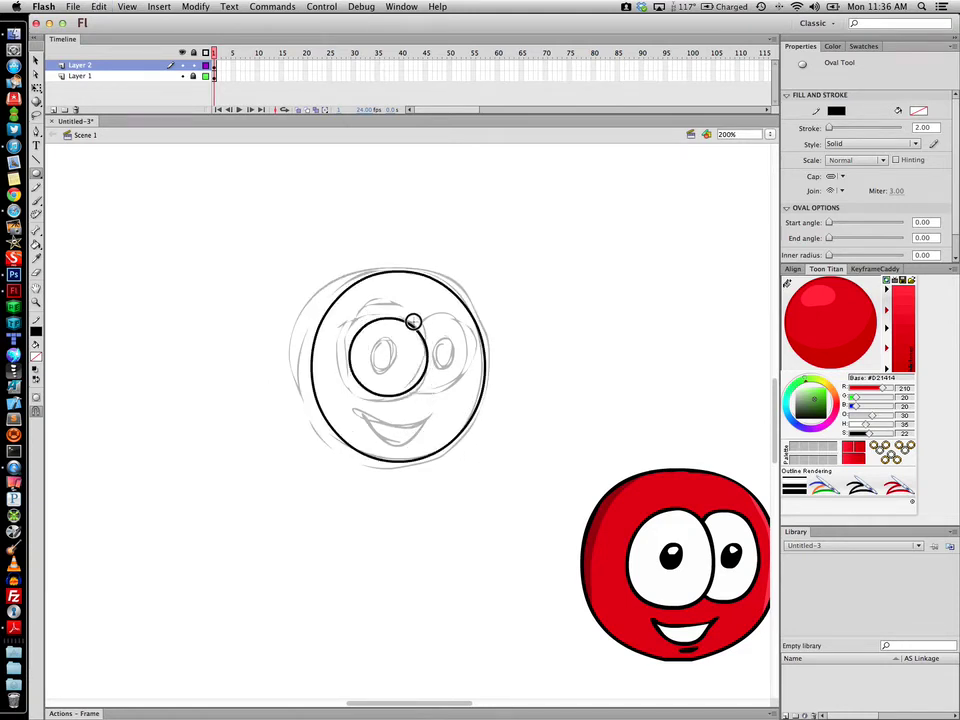
drag(411, 319, 472, 393)
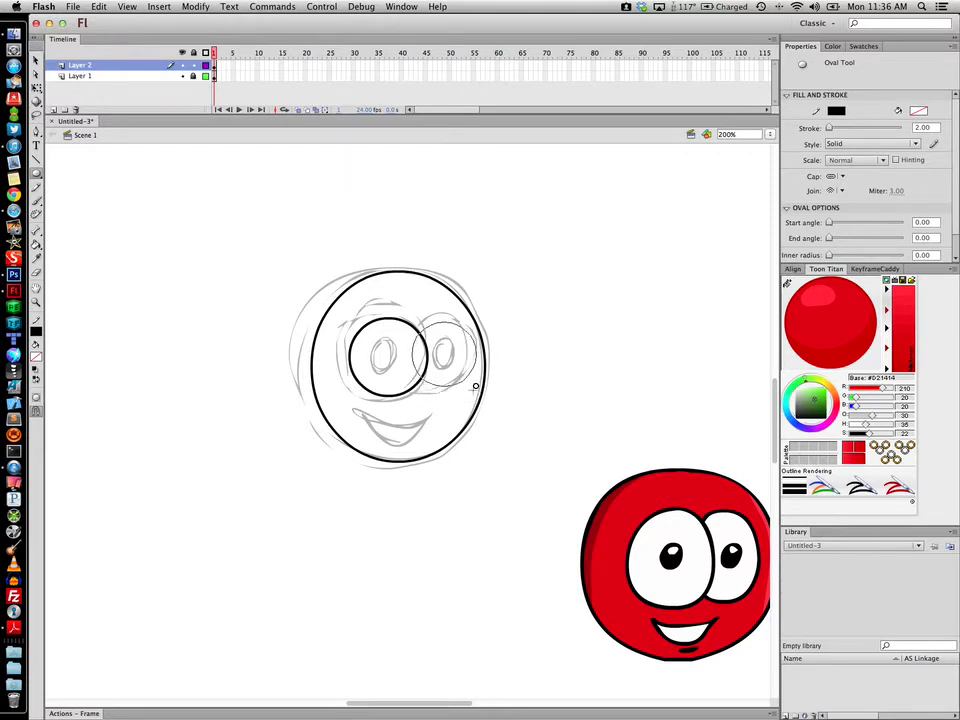
click(36, 187)
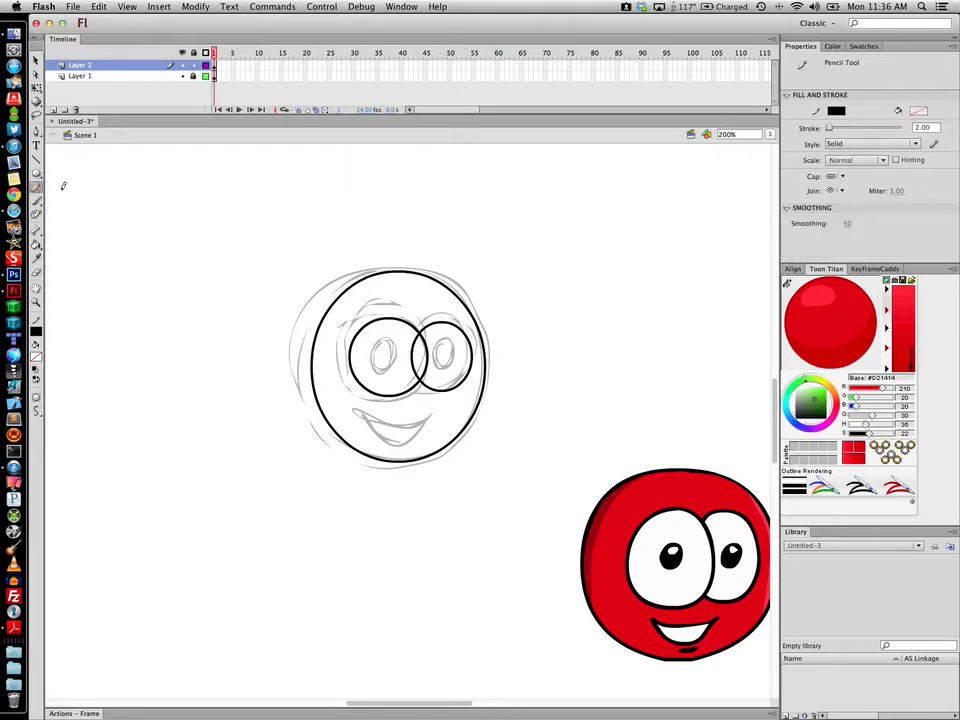
mouse_move(418, 420)
mouse_down()
mouse_move(374, 422)
mouse_move(407, 446)
mouse_move(424, 421)
mouse_up()
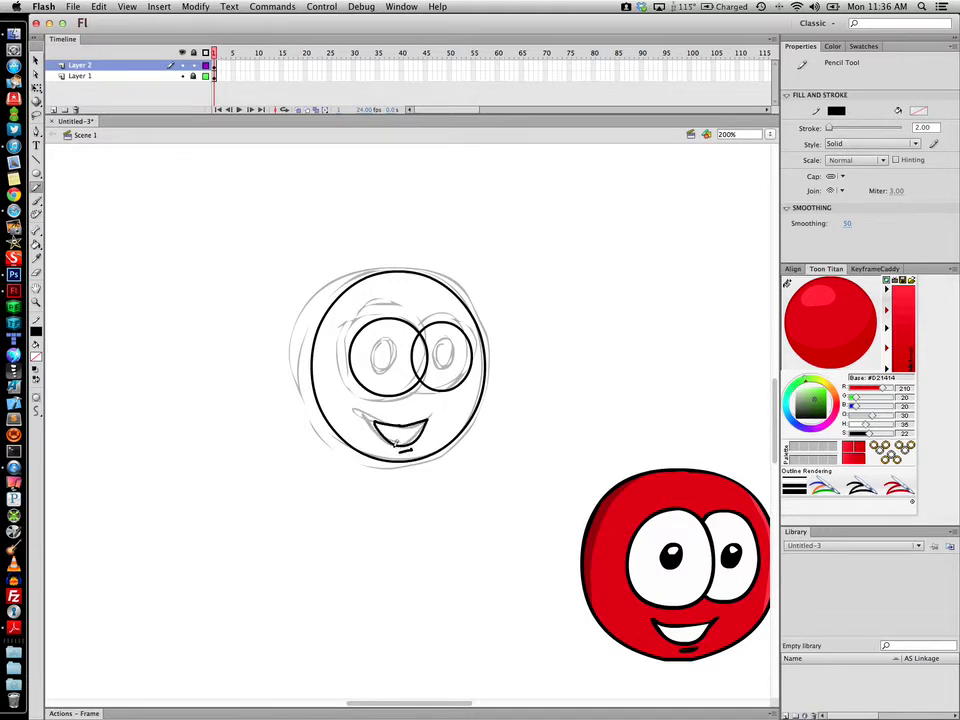
- Delete the part of the smaller eye's outline that overlaps the larger eye
key(v)
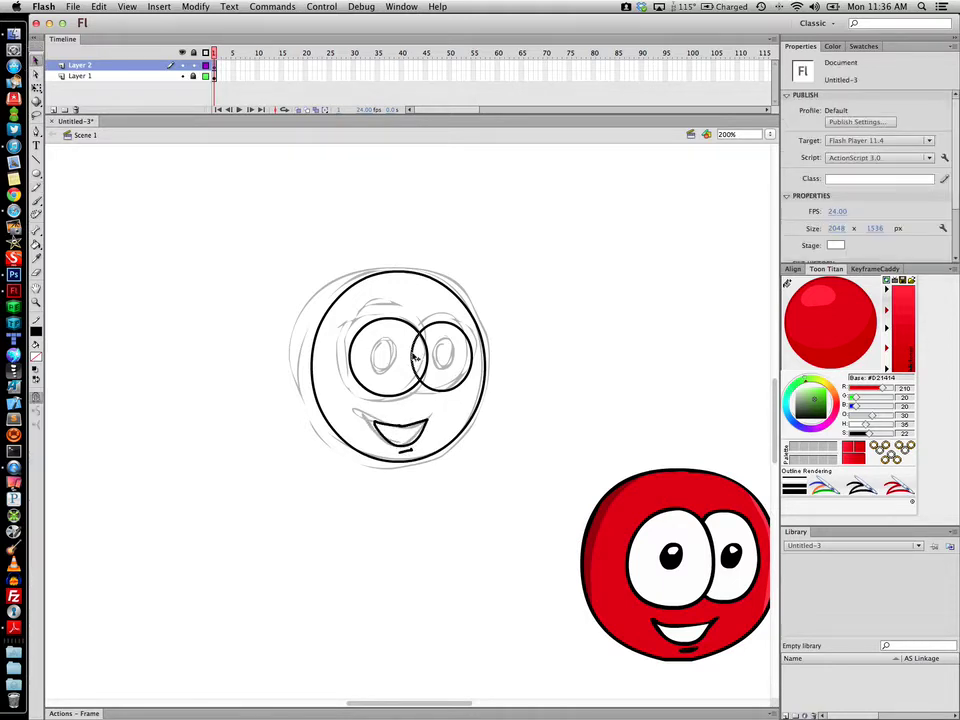
click(306, 336)
click(315, 336)
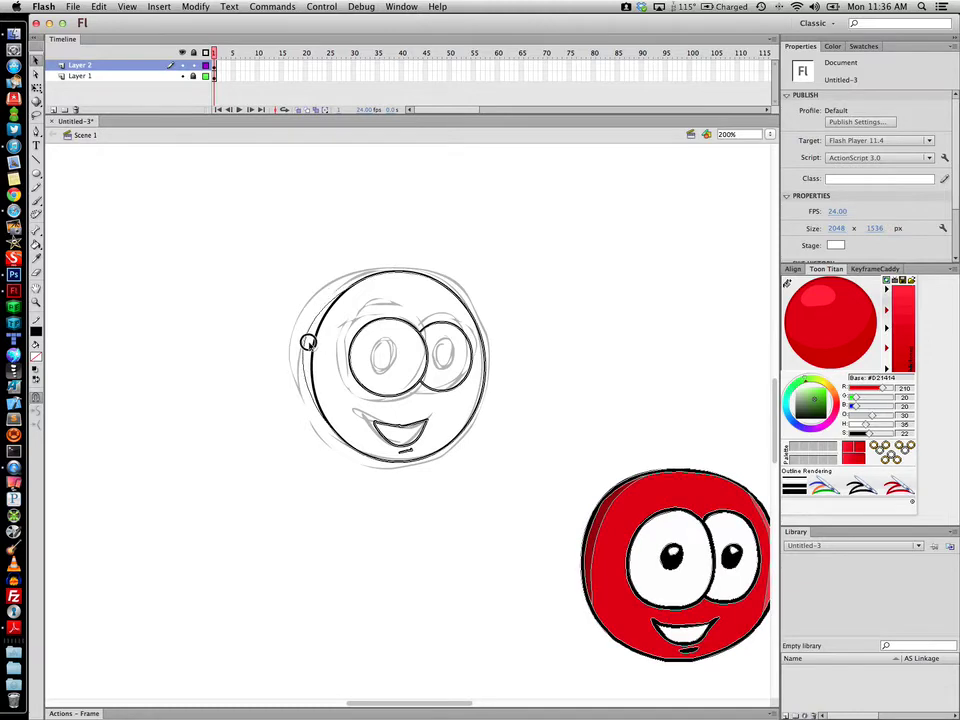
- Bend the head outline's left edge outward toward the sketch and trim the end of the chin line
drag(305, 339, 328, 429)
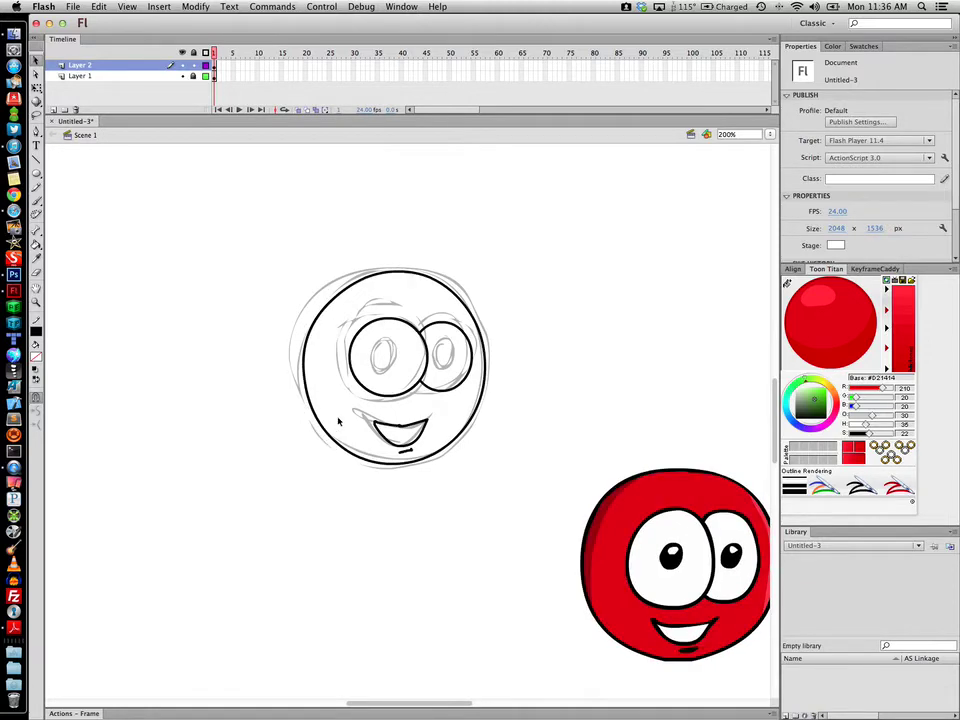
click(412, 453)
click(388, 444)
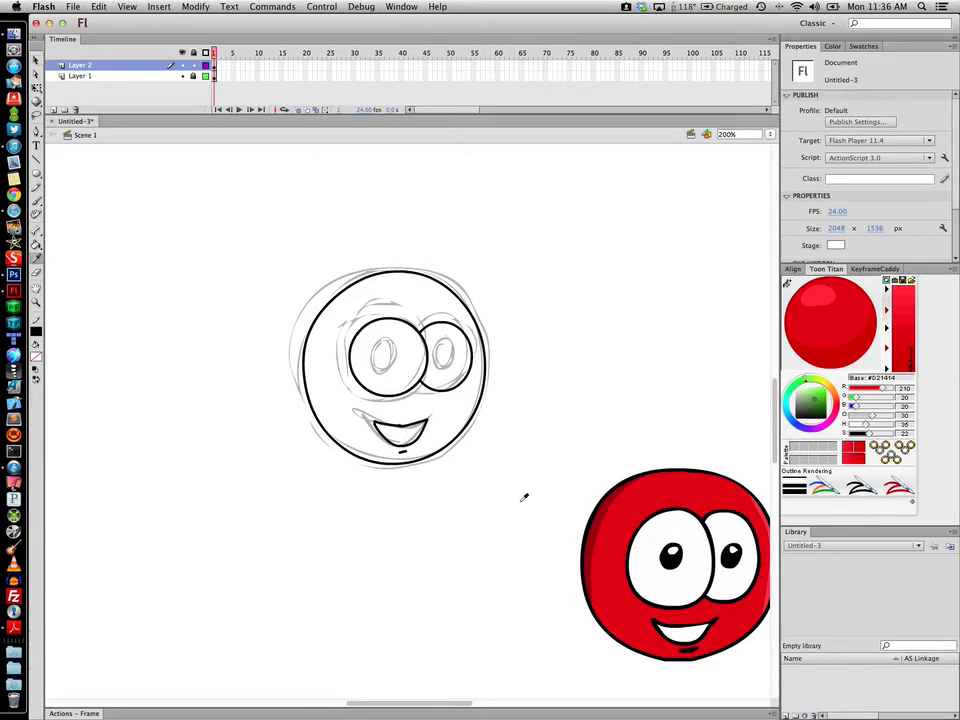
- Fill the new head with the finished face's red, and its eyes and mouth with white
key(k)
click(338, 407)
click(918, 110)
click(594, 160)
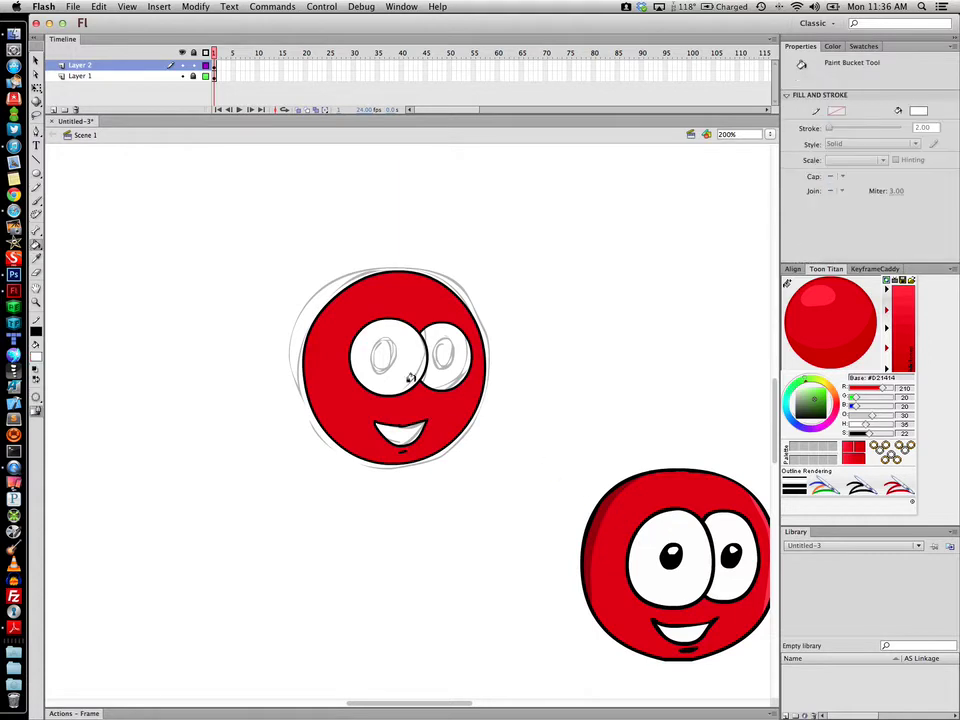
click(385, 362)
click(440, 362)
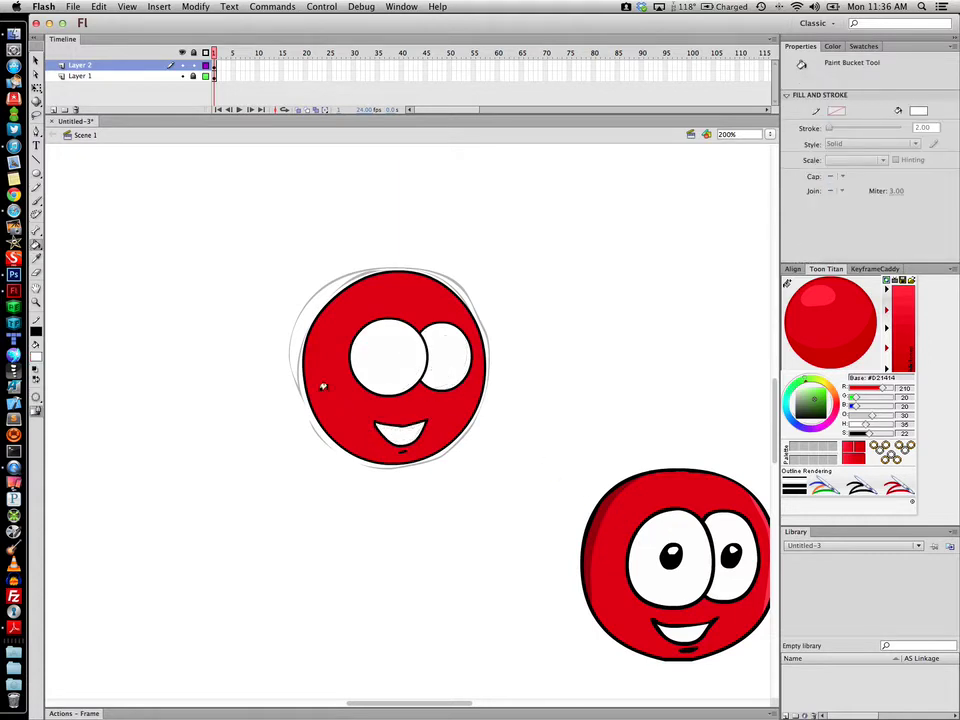
- Draw a black-filled oval pupil in each eye of the new face, larger in the left eye
click(36, 173)
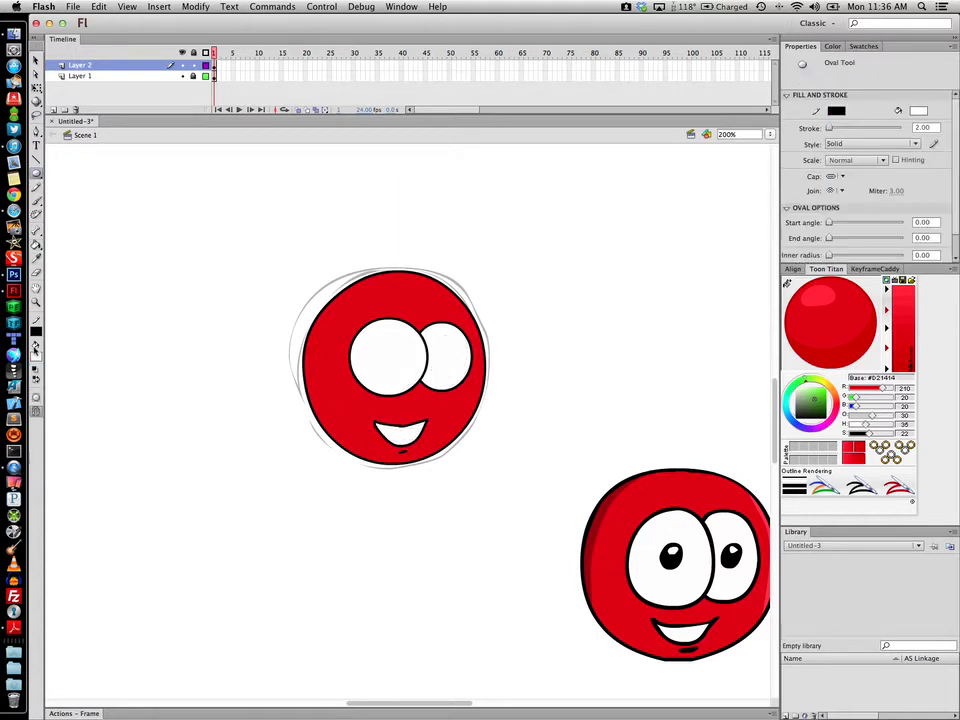
click(36, 353)
click(42, 382)
mouse_move(381, 347)
mouse_down()
mouse_move(394, 366)
mouse_move(456, 364)
mouse_up()
click(36, 60)
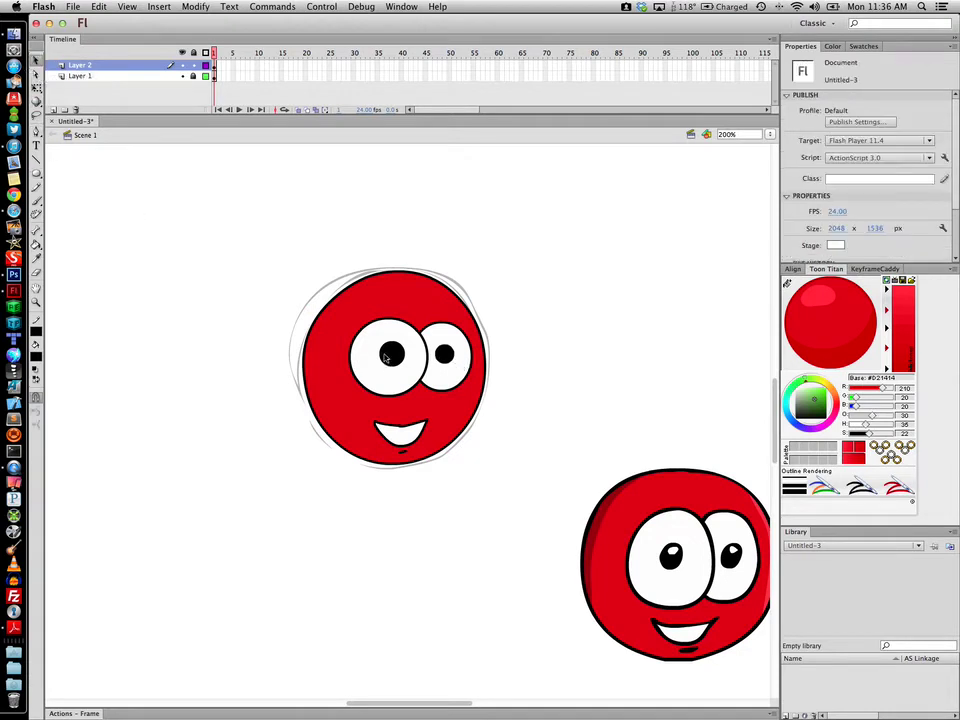
click(438, 358)
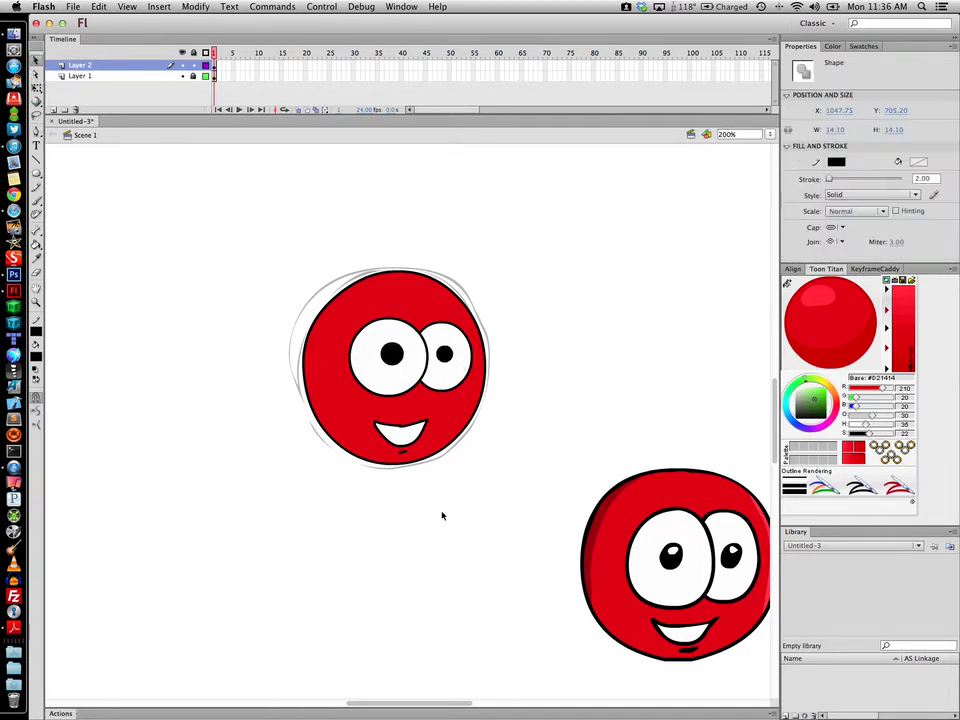
click(443, 514)
- Paint a small white highlight on each pupil with the Brush tool
key(b)
click(36, 356)
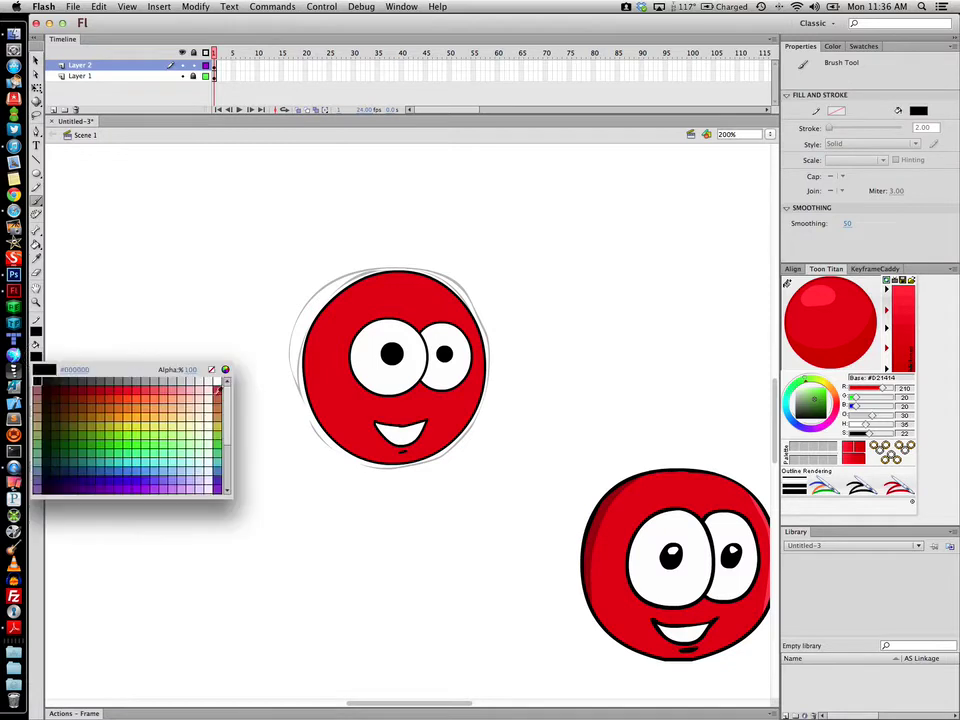
click(213, 377)
click(393, 352)
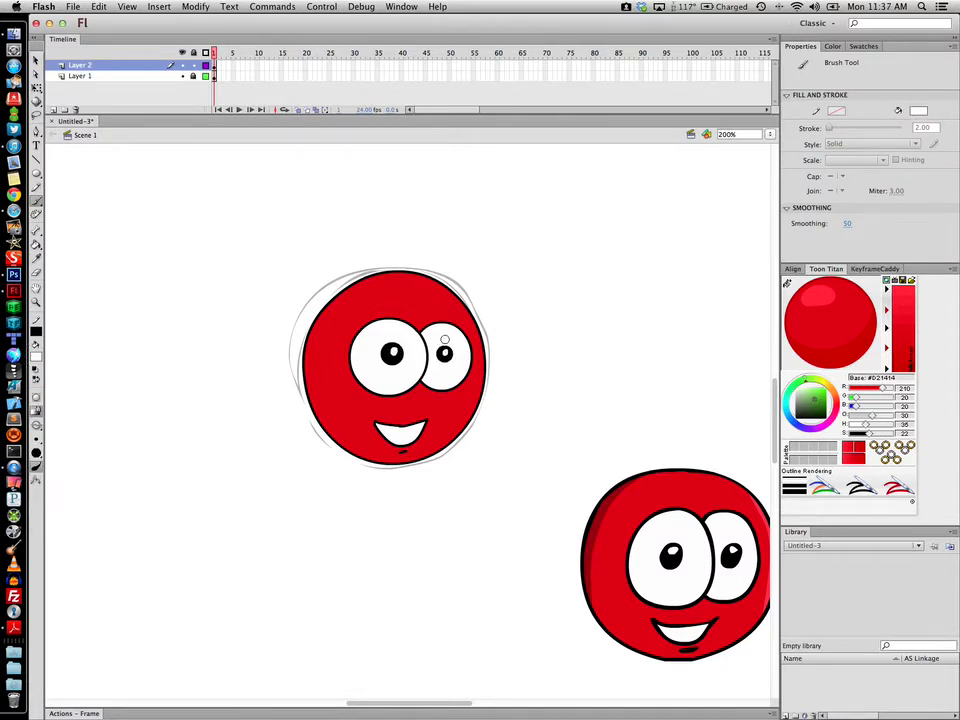
- Select the entire new face for Free Transform and hide the sketch on Layer 1
click(37, 60)
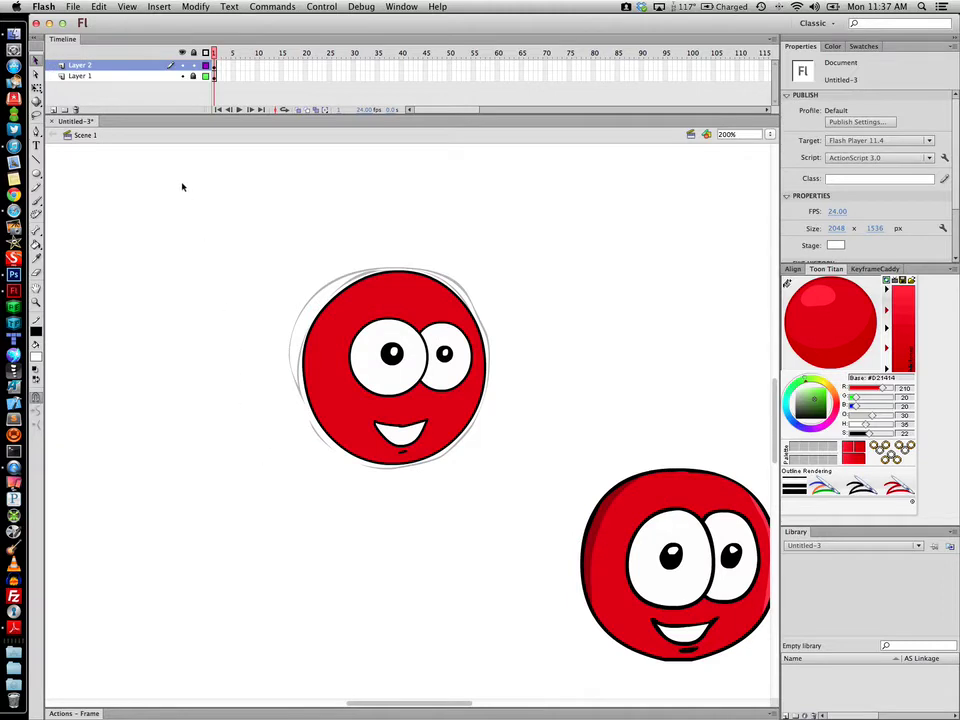
drag(191, 186, 504, 528)
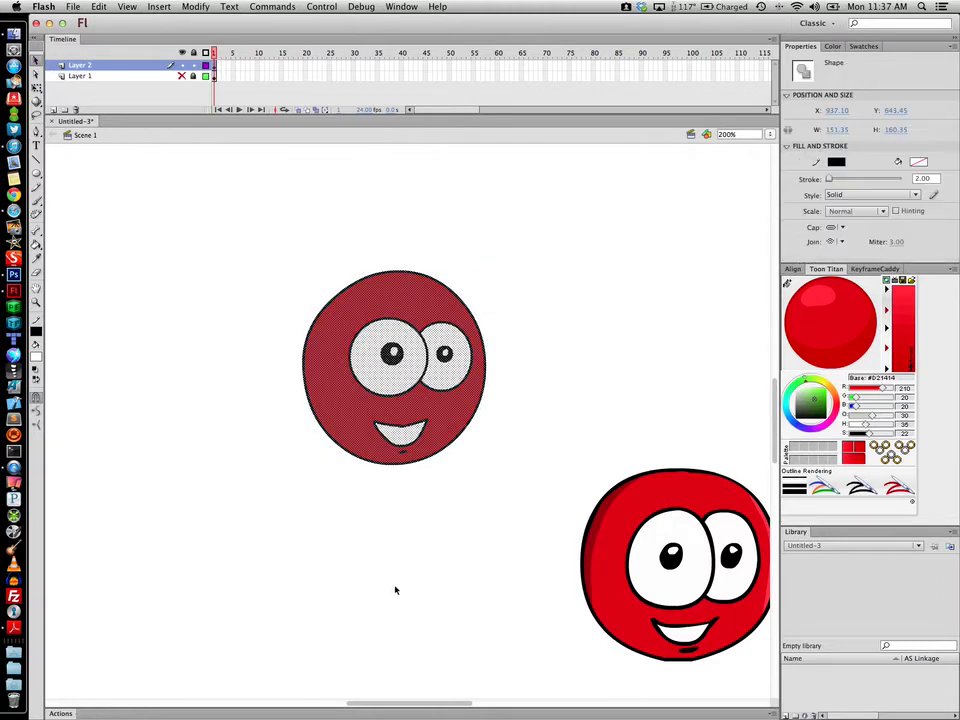
key(q)
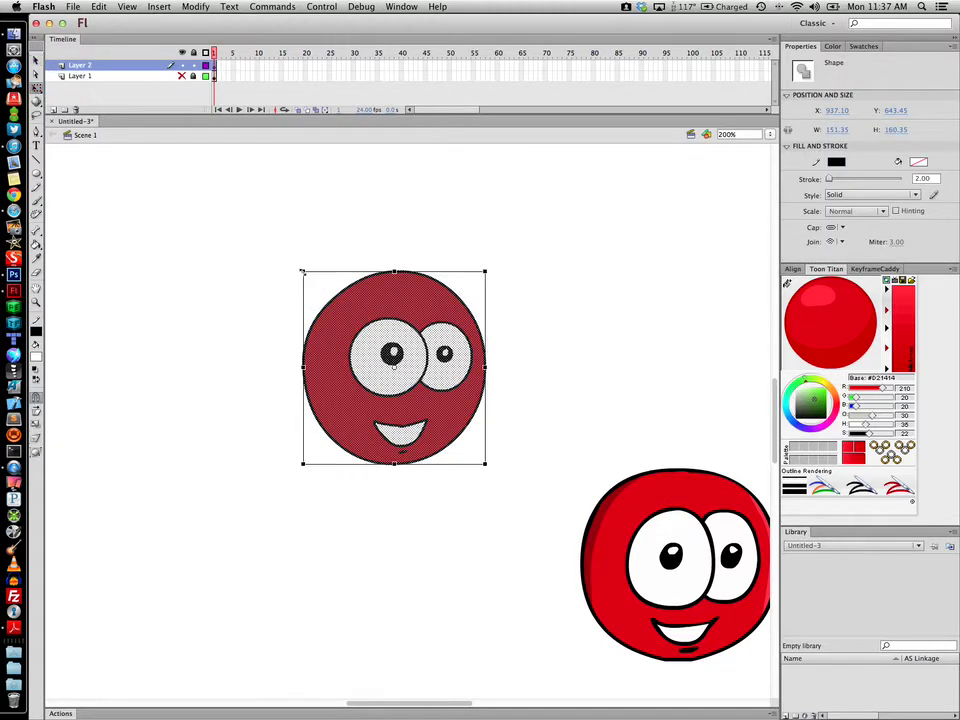
- Try enlarging the new face to about twice its size, and undo the scaling
drag(302, 271, 107, 67)
click(276, 479)
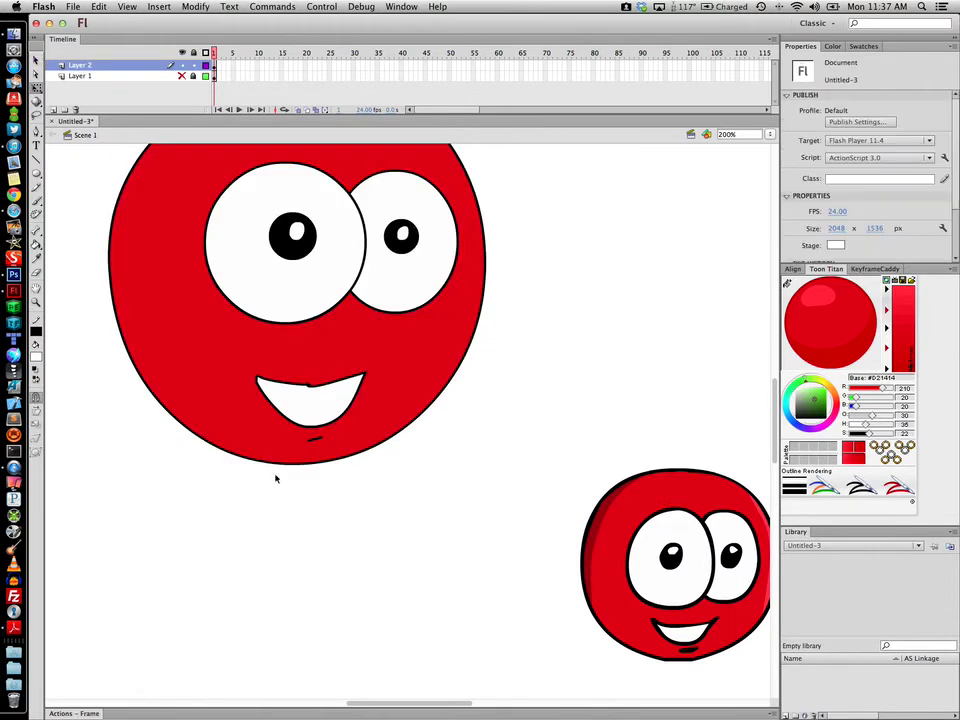
key(super+z)
key(super+z)
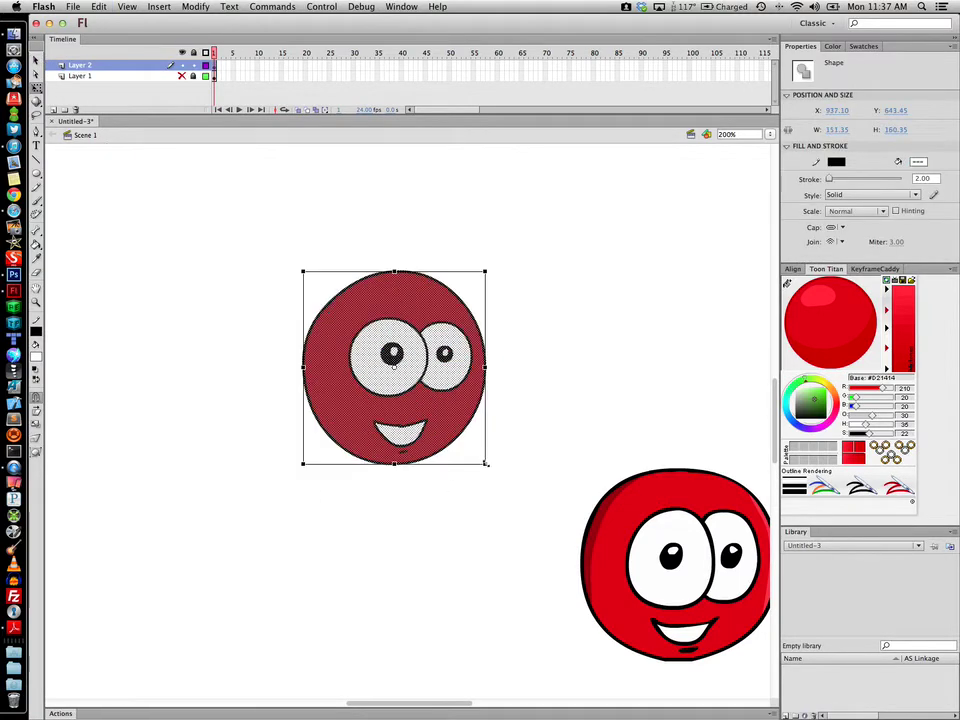
- Try shrinking the new face to about 26 by 28 px, and undo the scaling
drag(436, 418, 336, 306)
click(270, 313)
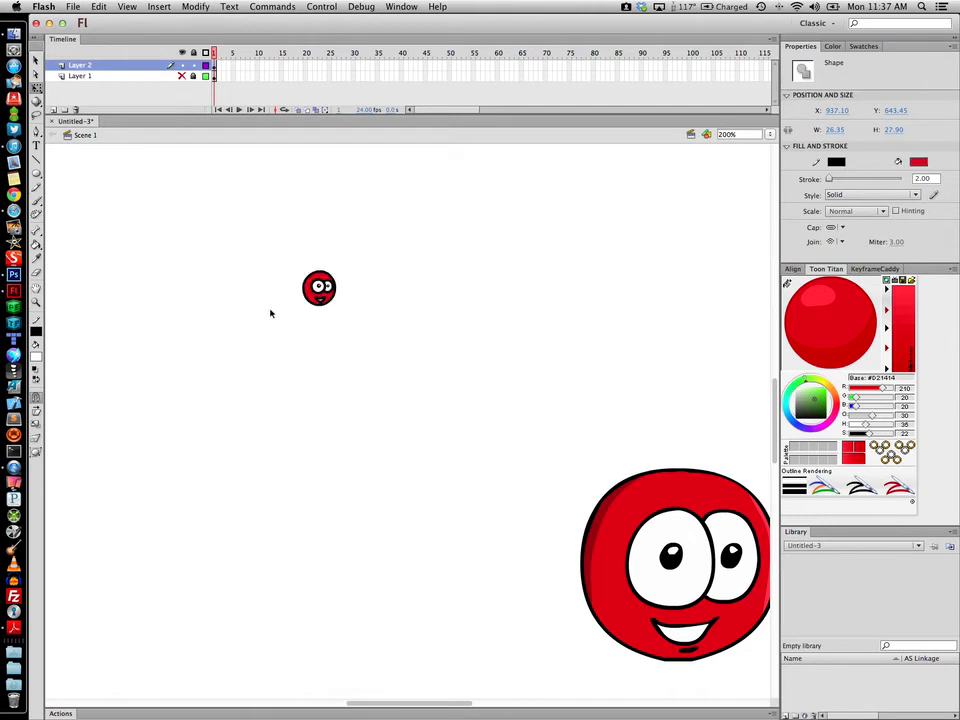
key(super+a)
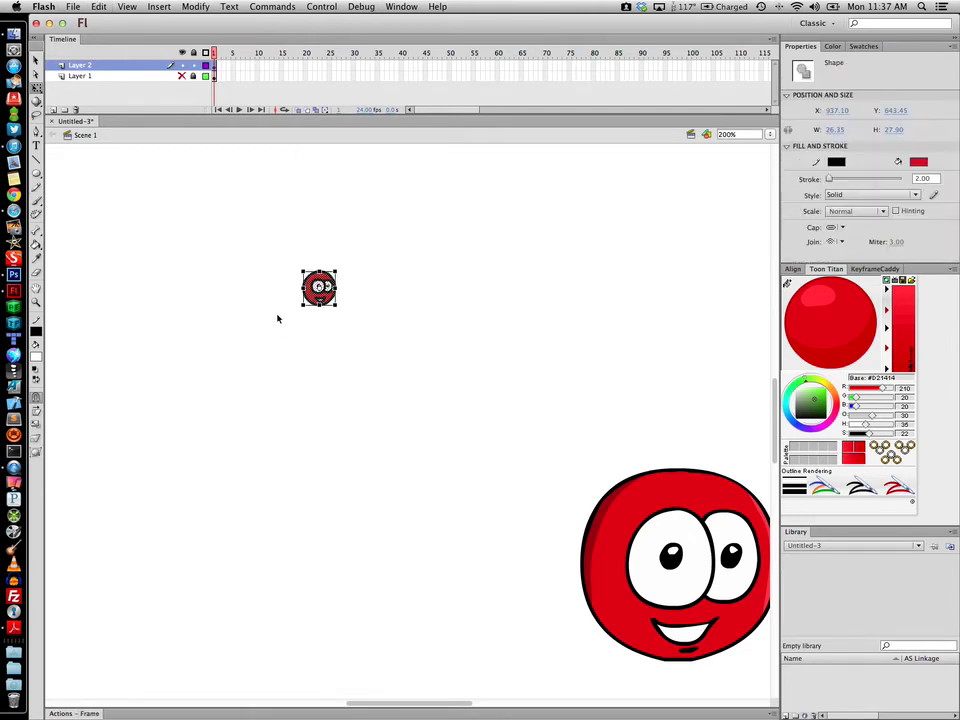
right_click(338, 389)
click(279, 388)
key(super+a)
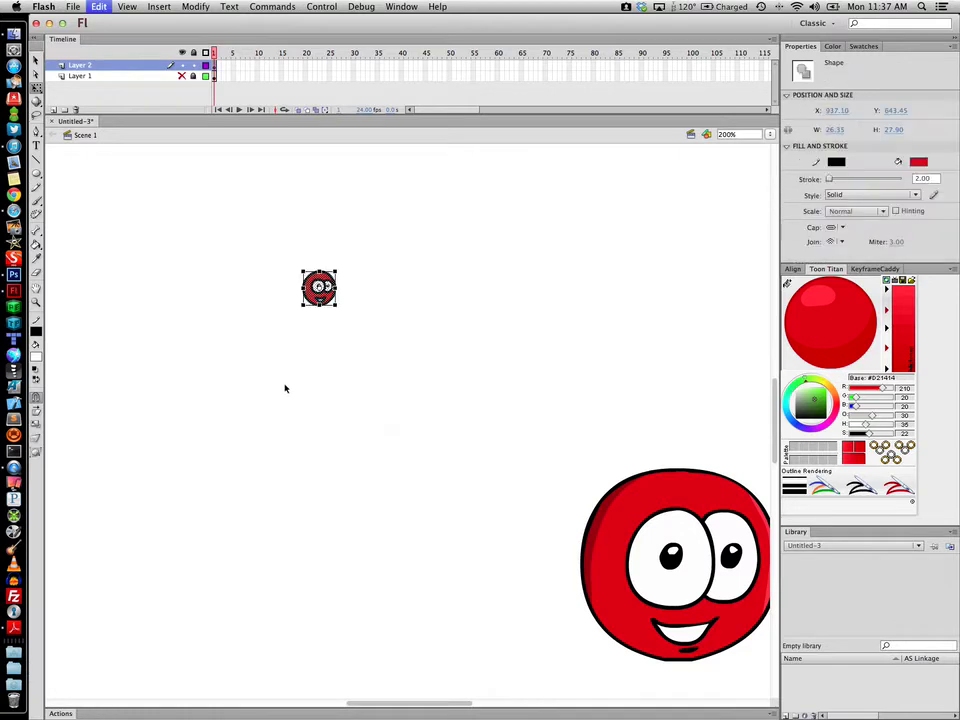
key(super+z)
- Try converting the selected new face's lines to fills, inspect the blackened eye, and undo the conversion
click(196, 7)
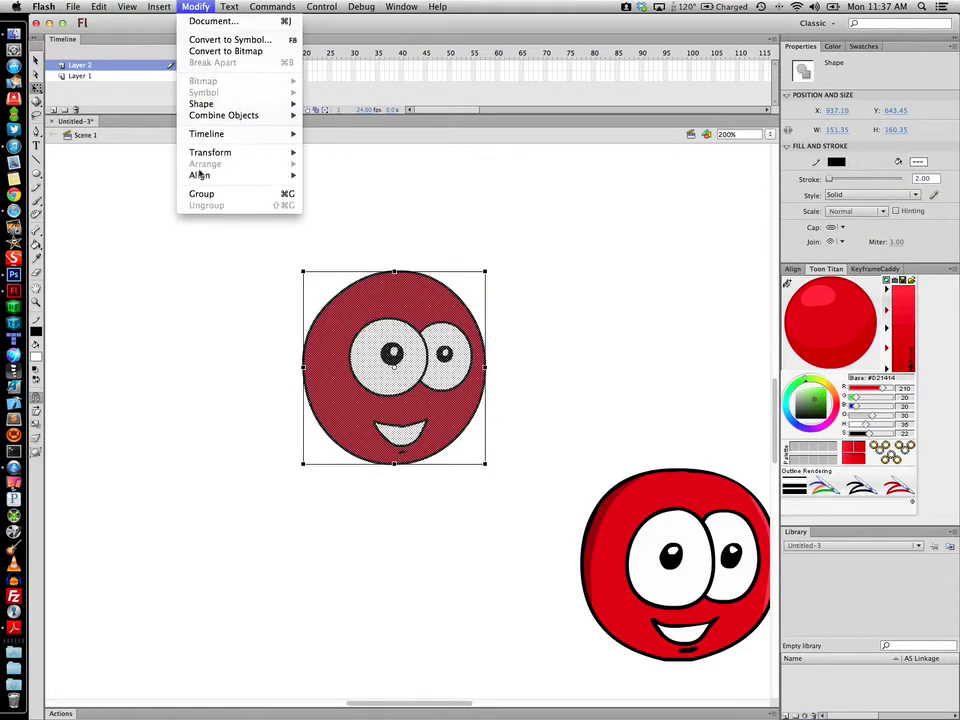
mouse_move(204, 156)
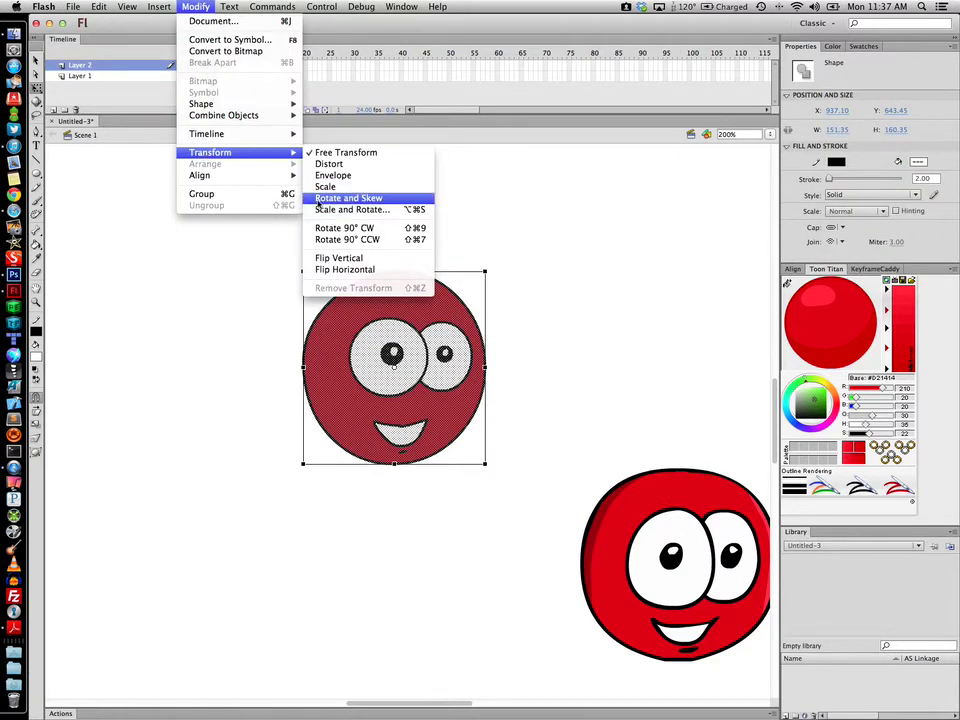
mouse_move(280, 104)
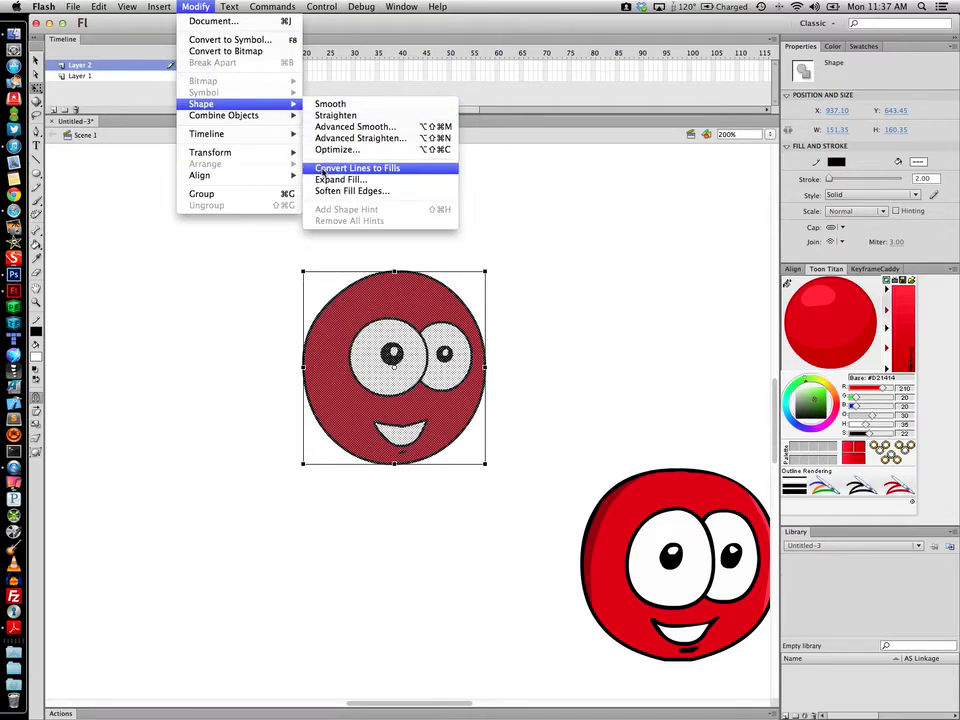
click(322, 170)
click(287, 293)
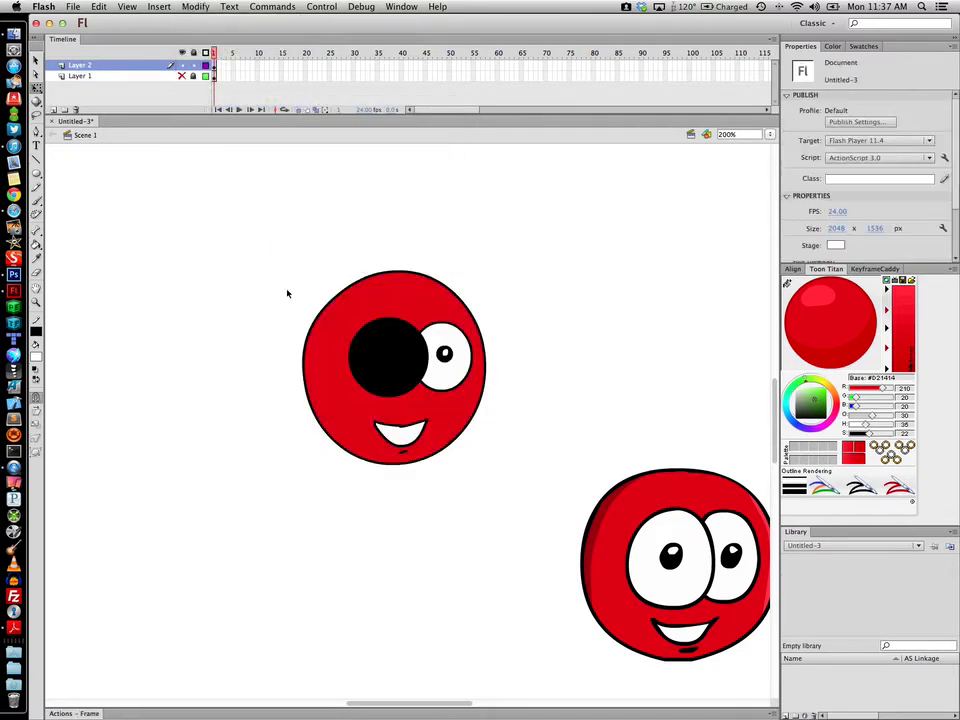
click(395, 360)
click(278, 471)
key(super+z)
key(super+z)
key(super+z)
key(super+z)
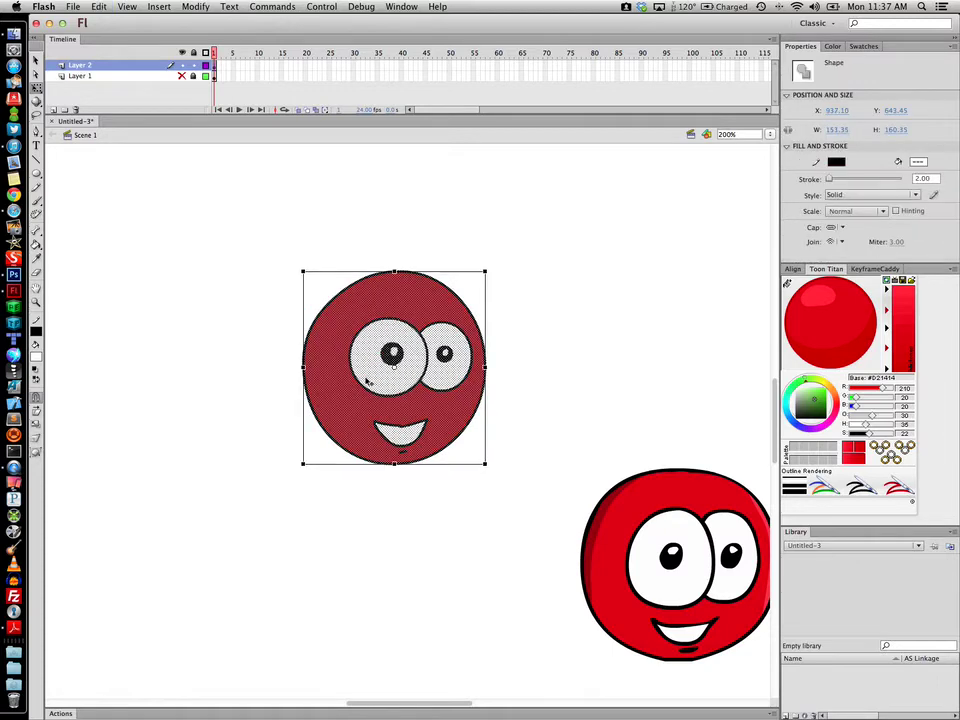
- Try shrinking the new face to about 33 by 35 px with a stroke of 1, and undo both changes
drag(302, 271, 444, 421)
drag(402, 386, 509, 495)
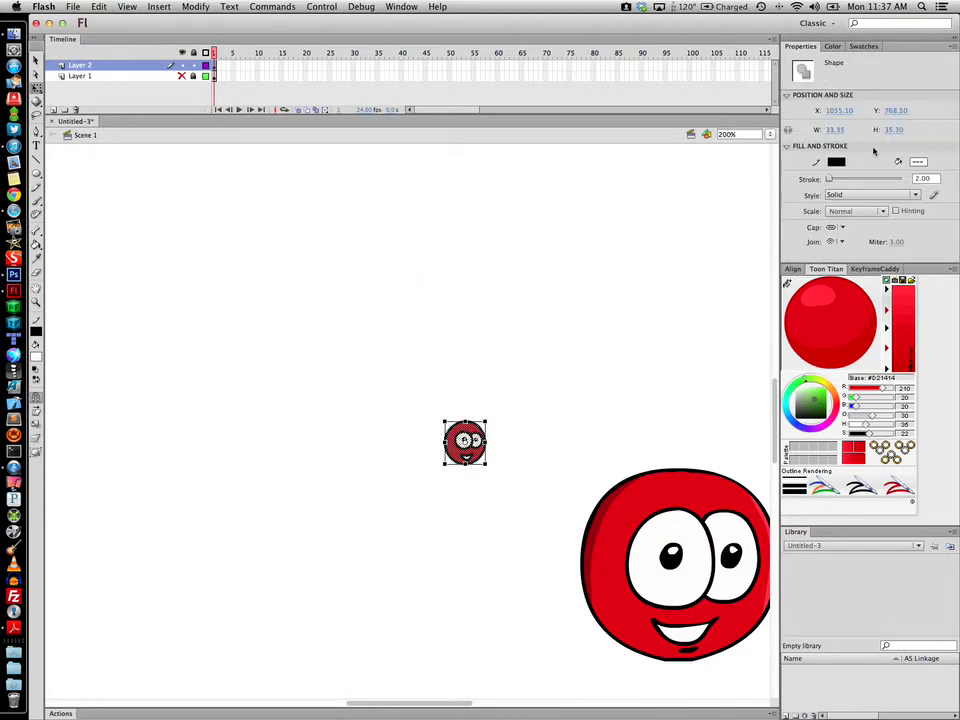
double_click(928, 179)
text(1)
key(Return)
click(313, 403)
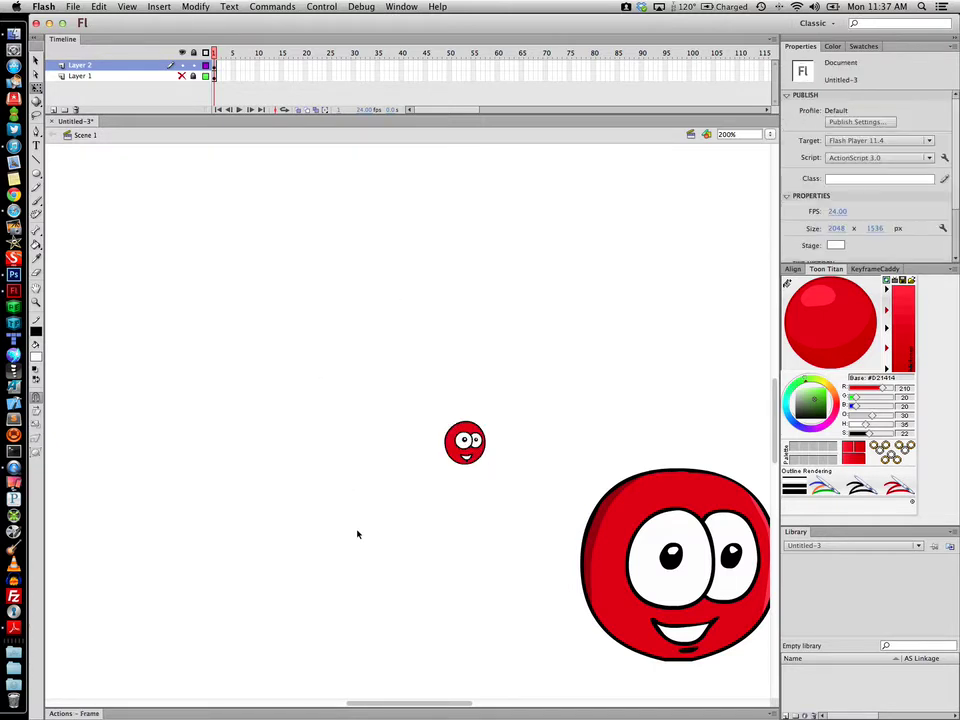
key(super+z)
key(super+z)
key(super+z)
key(super+z)
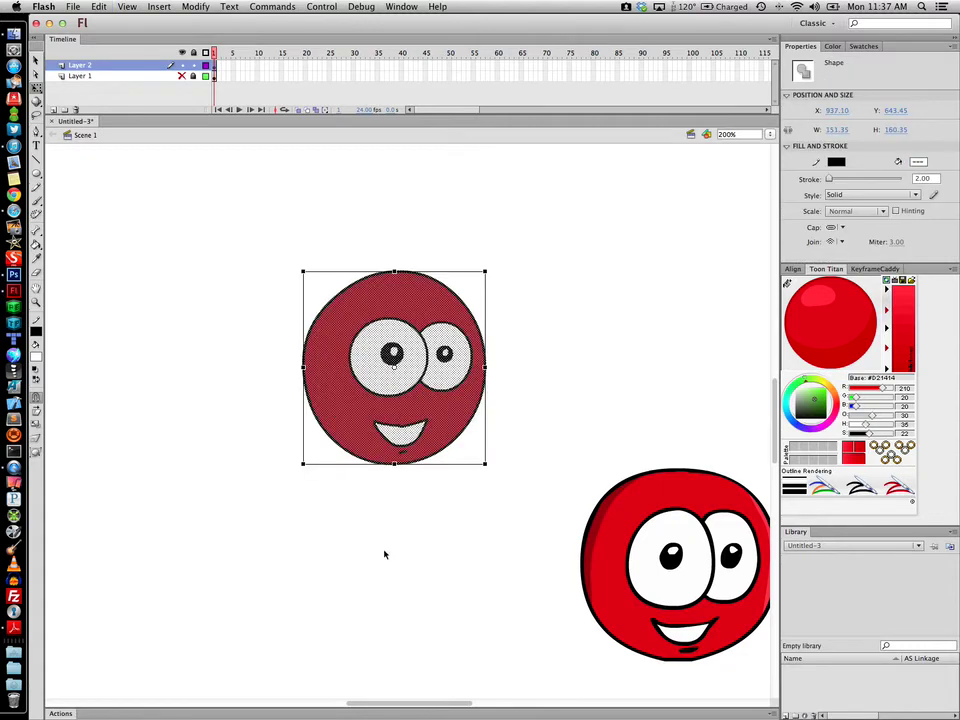
- Move the brush-painted face up beside the oval-drawn face, roughly level with it
click(624, 564)
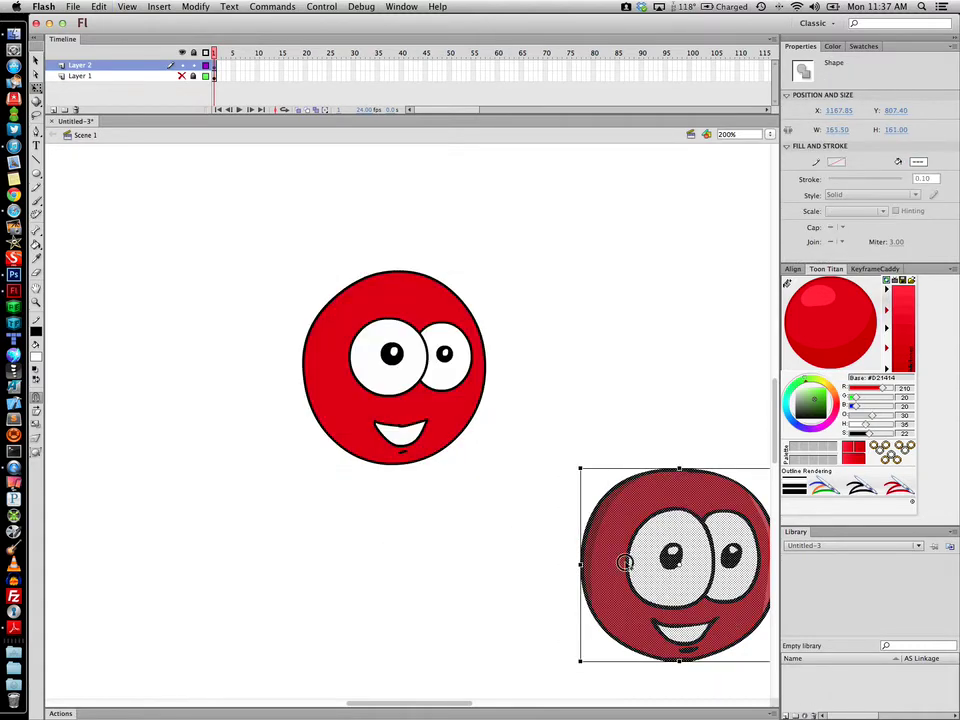
mouse_move(624, 564)
mouse_down()
mouse_move(579, 342)
mouse_move(578, 373)
mouse_up()
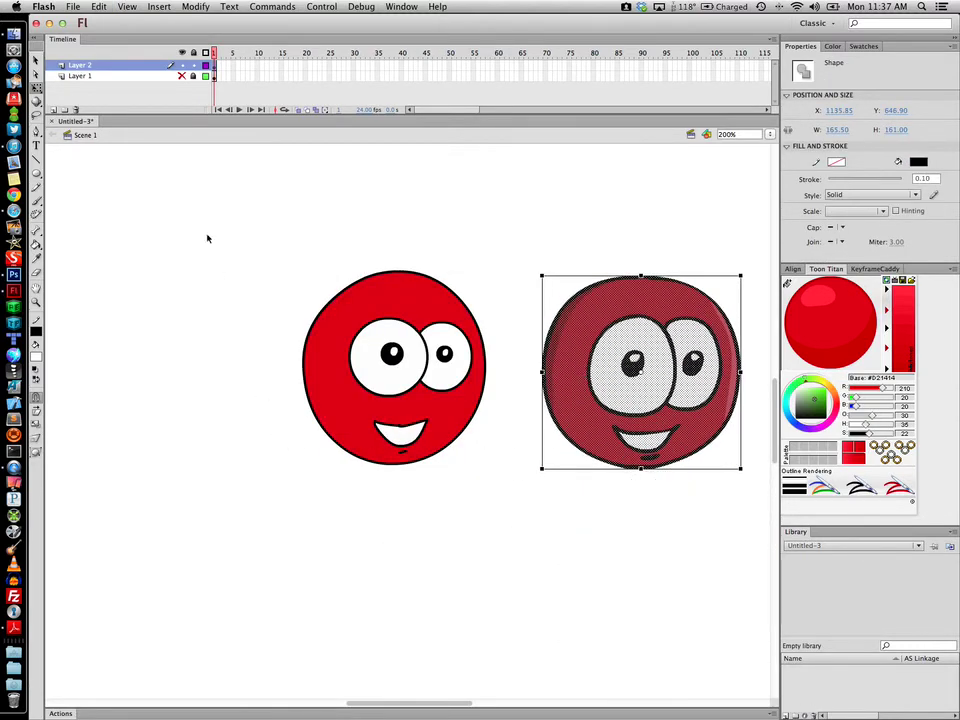
drag(392, 699, 500, 700)
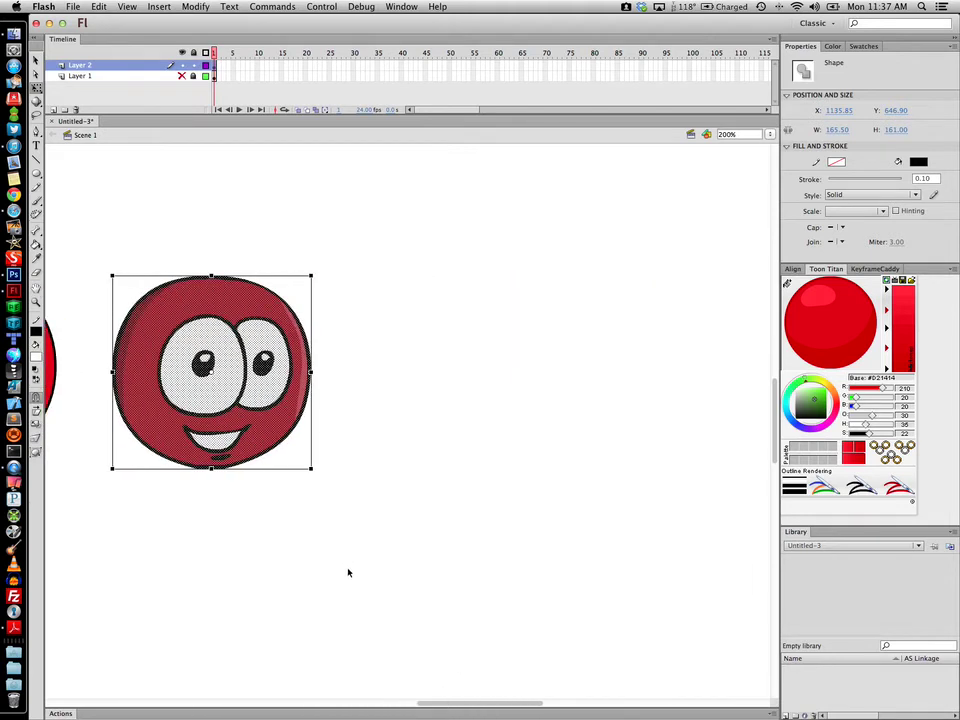
- Delete the hidden sketch layer, Layer 1, from the timeline
click(165, 78)
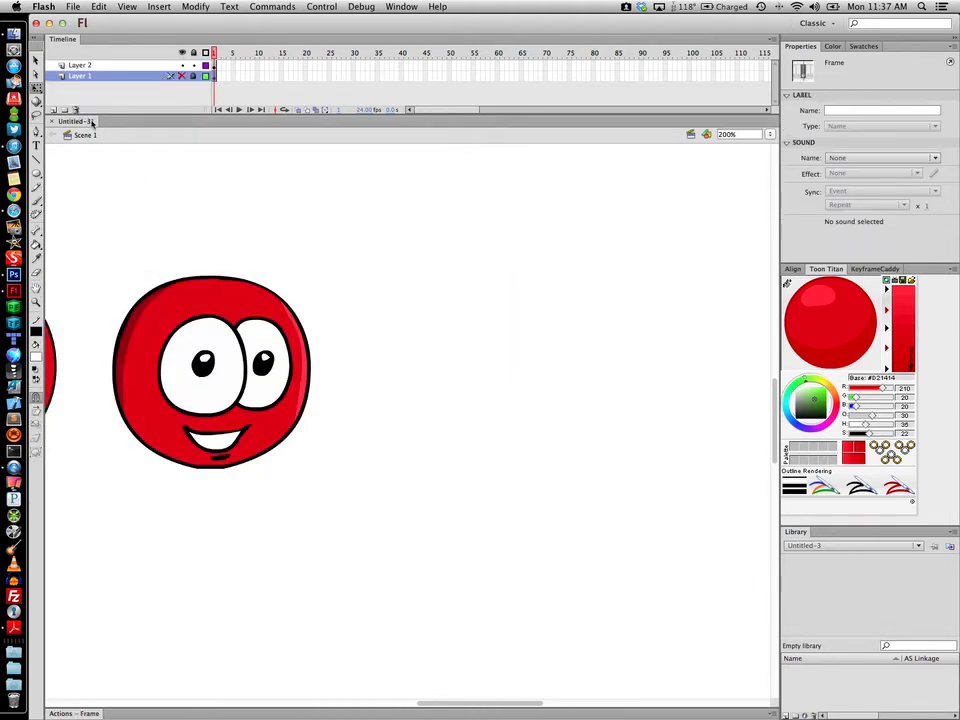
drag(433, 704, 381, 686)
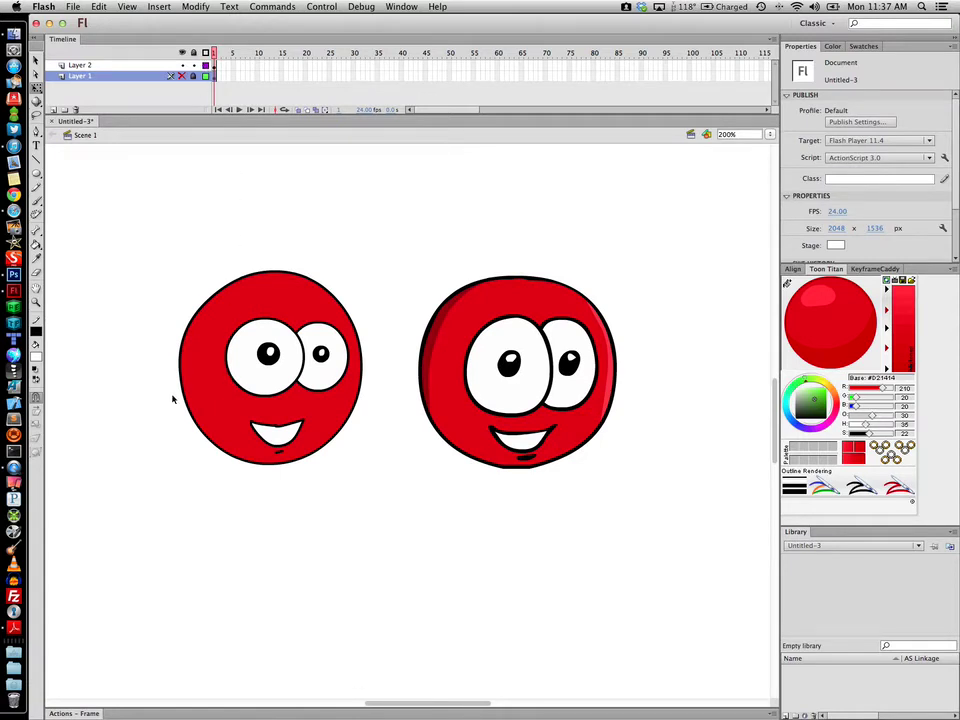
click(75, 110)
- Convert the whole oval-drawn face to a movie clip symbol named stillGuy
mouse_move(124, 248)
mouse_down()
mouse_move(144, 302)
mouse_move(396, 529)
mouse_up()
key(F8)
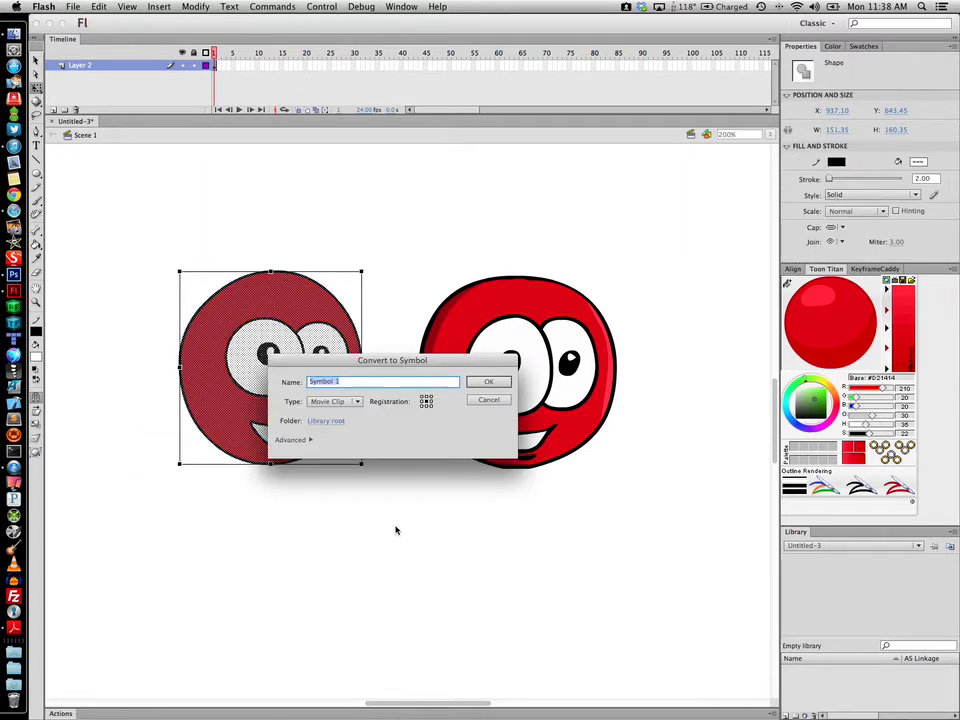
text(stillGuy)
key(Return)
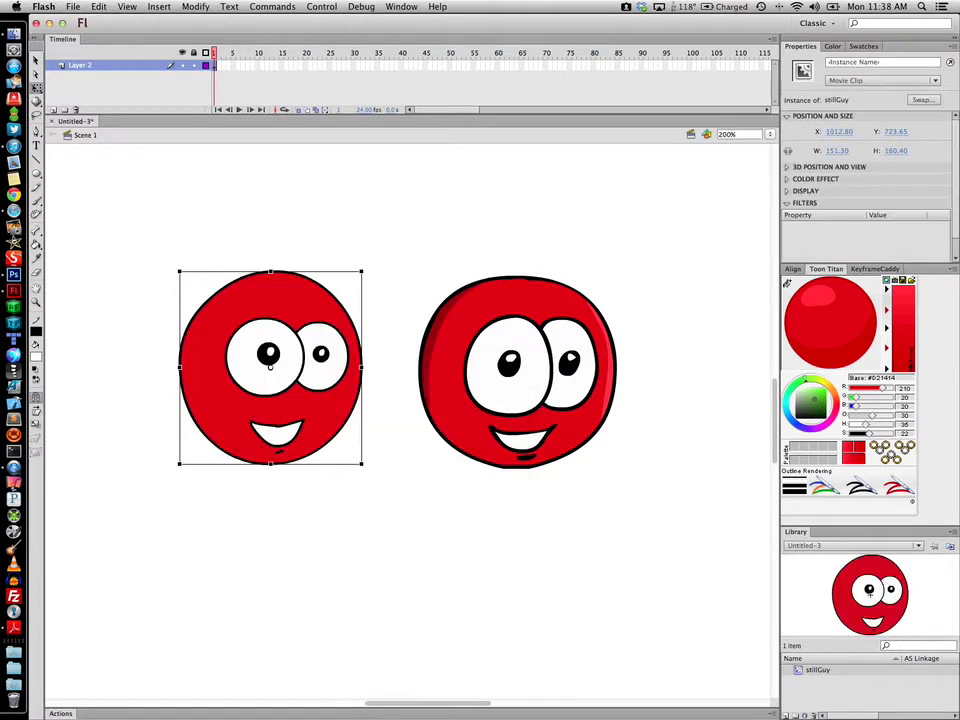
right_click(819, 673)
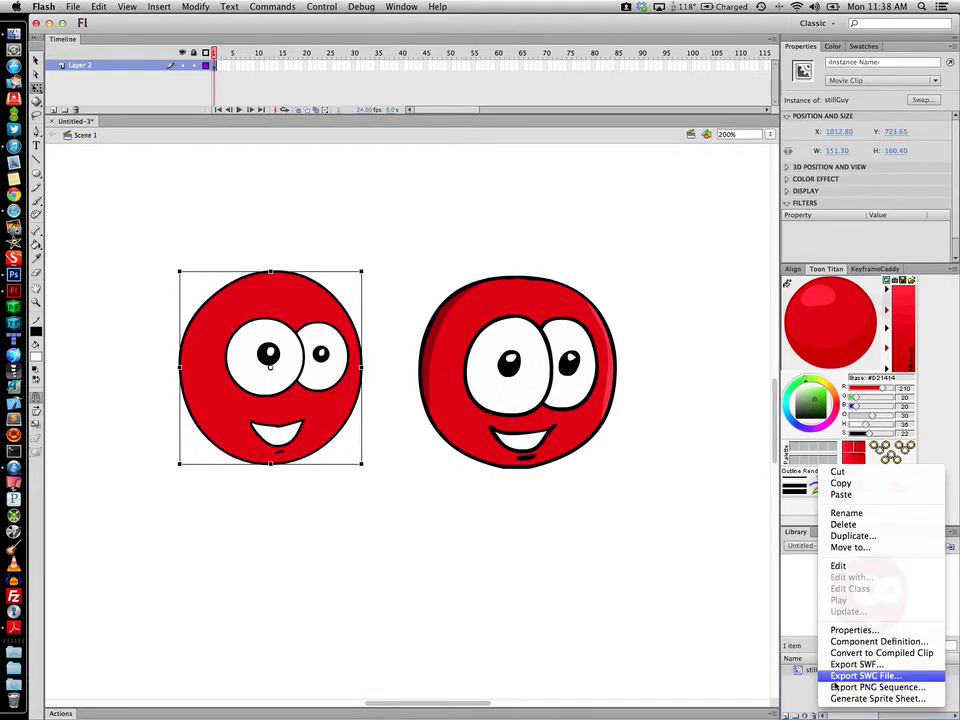
click(834, 687)
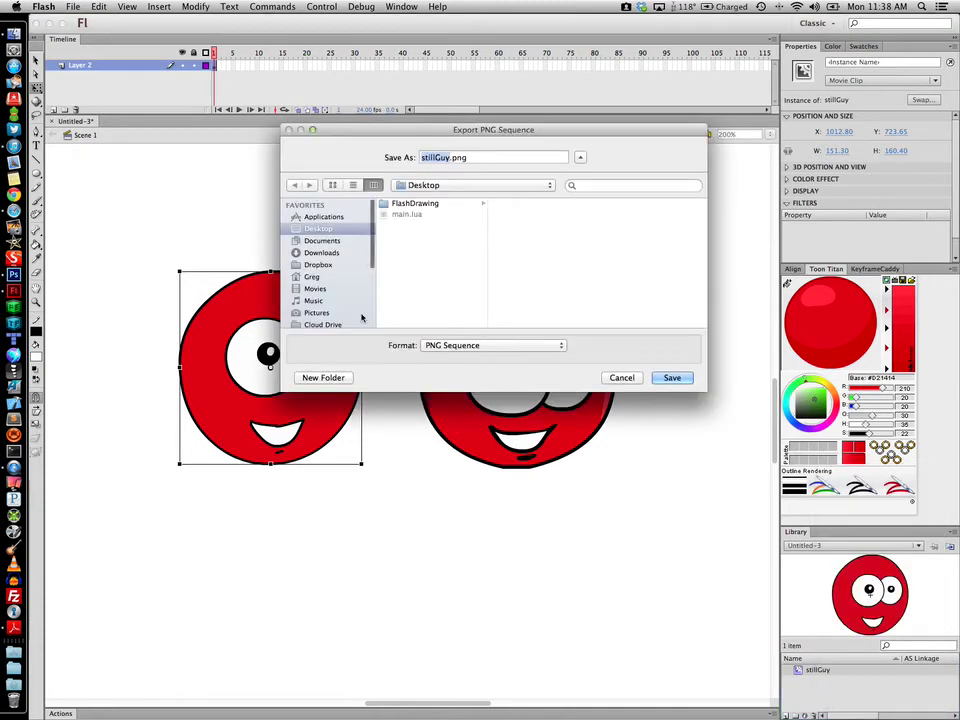
click(407, 204)
double_click(449, 157)
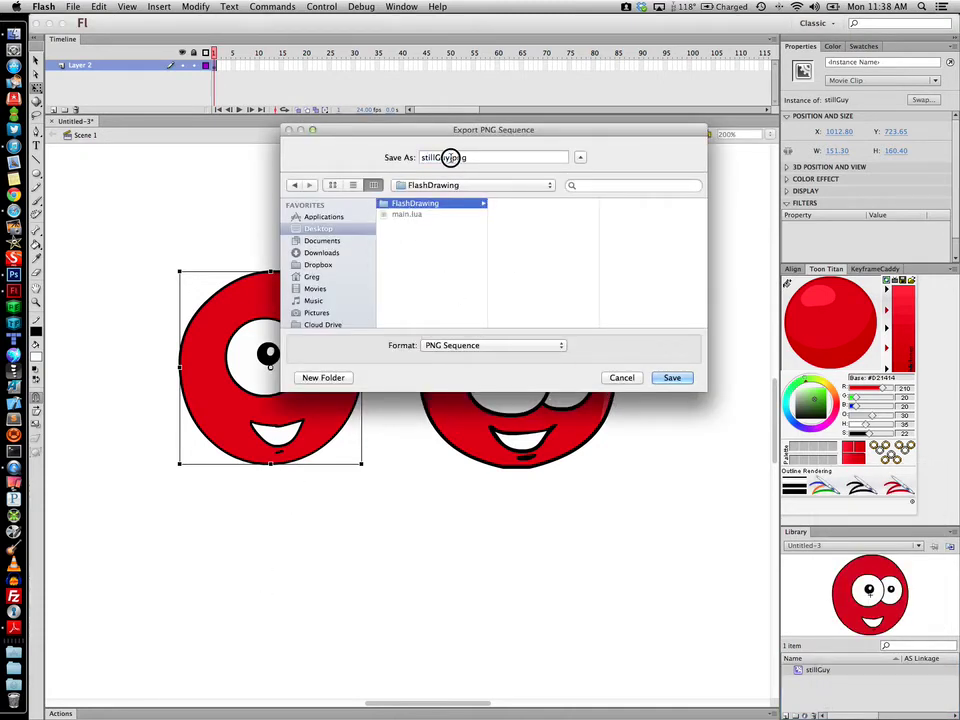
text(stillGuy)
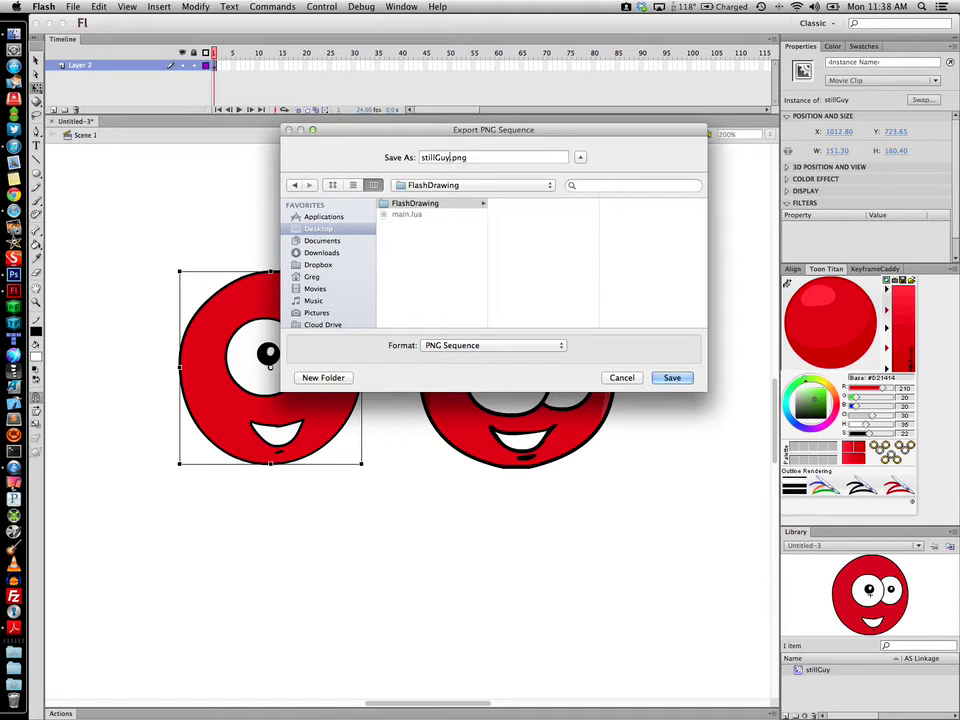
text(@2x)
key(Return)
key(Return)
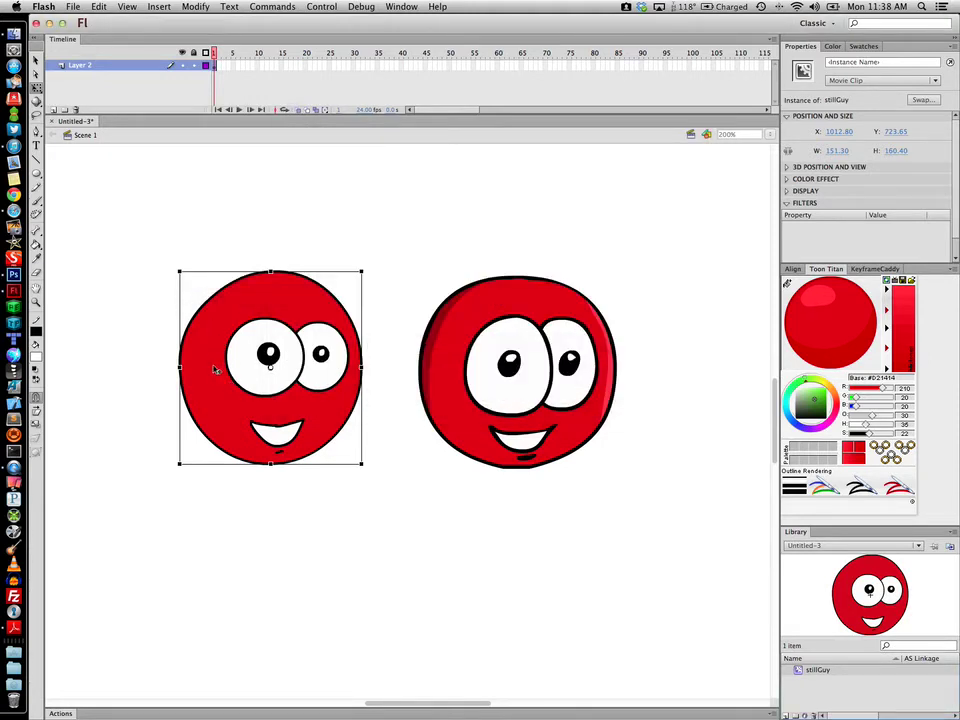
- Remove the stillGuy instance from the stage while keeping its symbol in the library
key(ctrl+z)
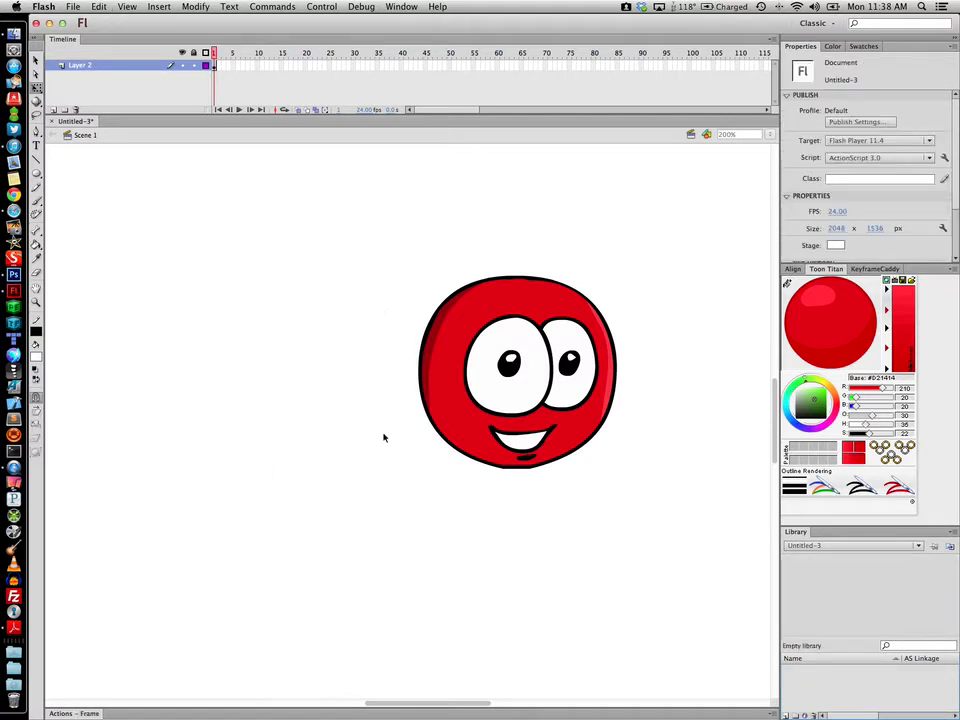
key(ctrl+y)
click(309, 431)
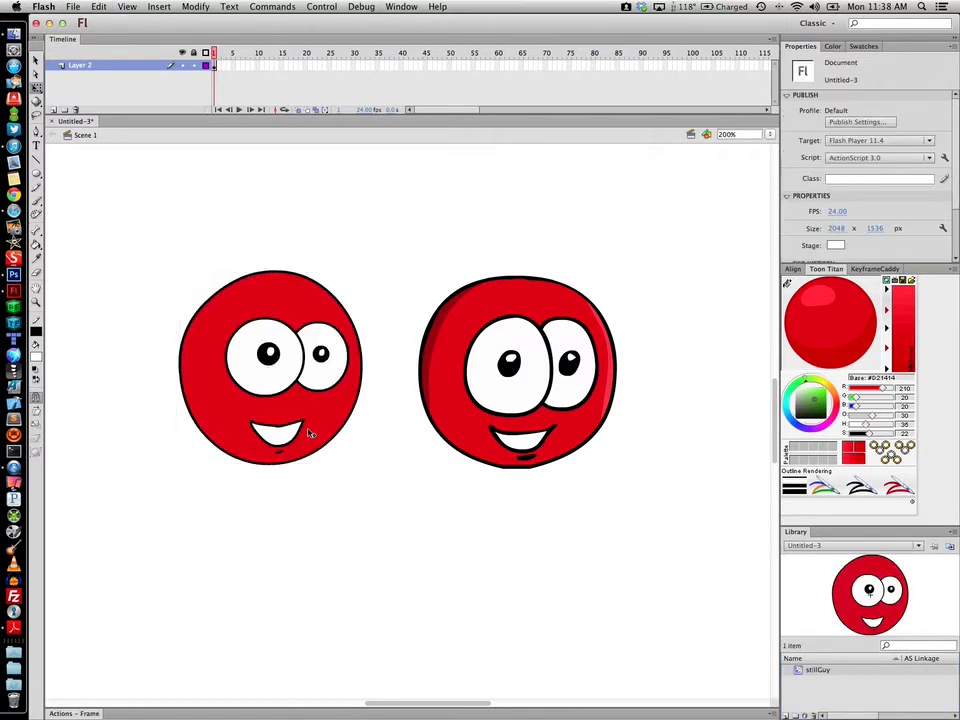
key(ctrl+z)
key(Delete)
- Move the entire brush-painted face into the space freed at the middle of the view
drag(348, 225, 686, 602)
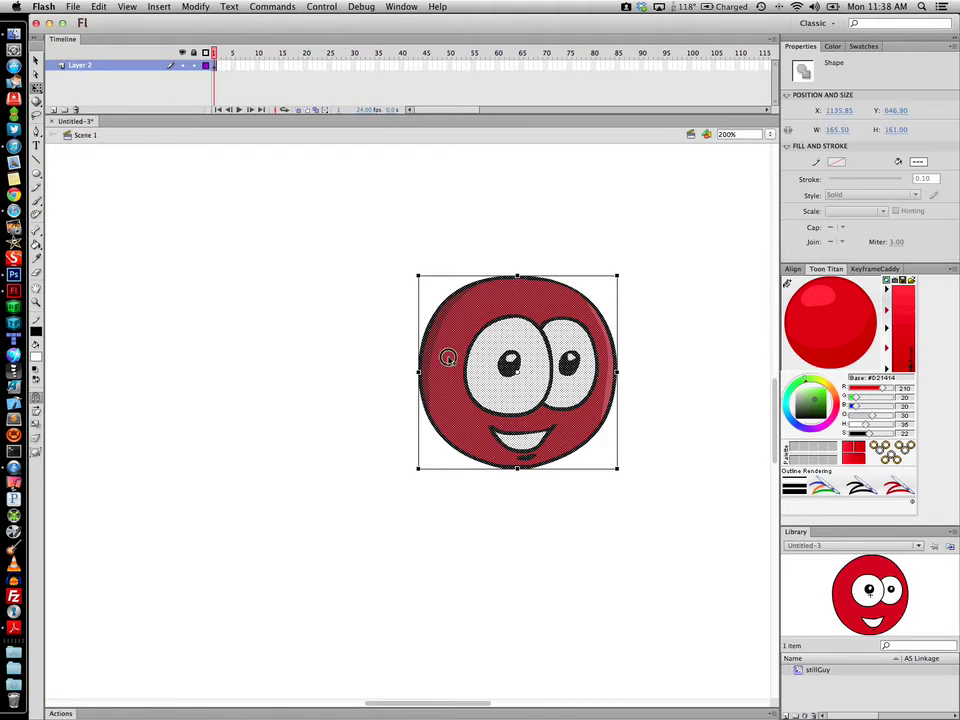
drag(450, 356, 330, 380)
click(229, 314)
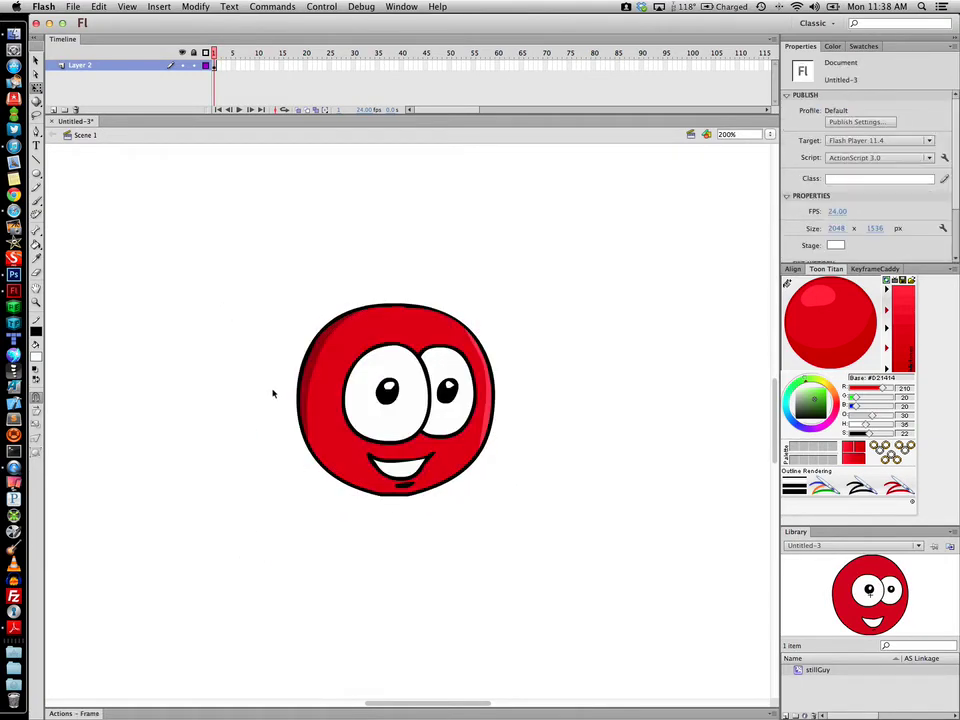
- Convert the whole brush-painted face to a movie clip symbol named moveGuy
drag(227, 253, 563, 571)
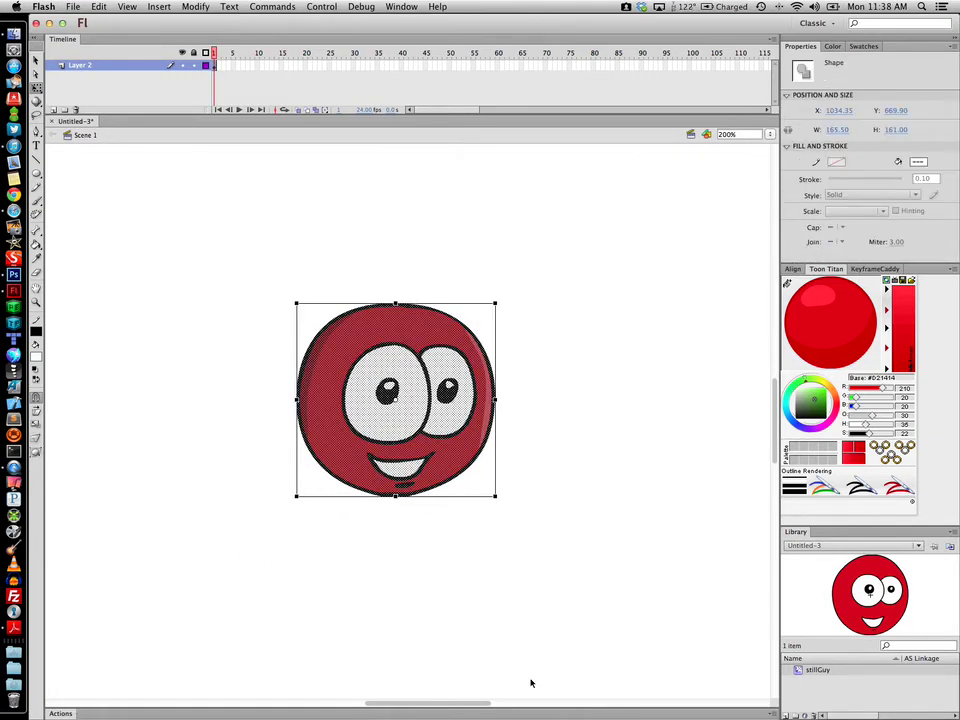
key(F8)
text(moveGuy)
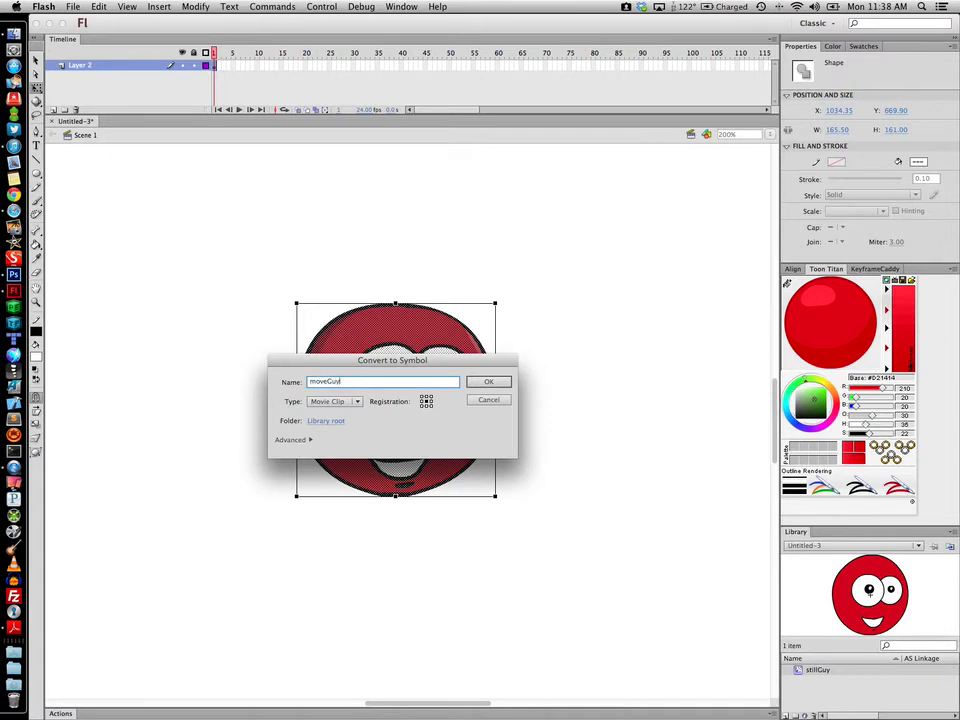
key(Return)
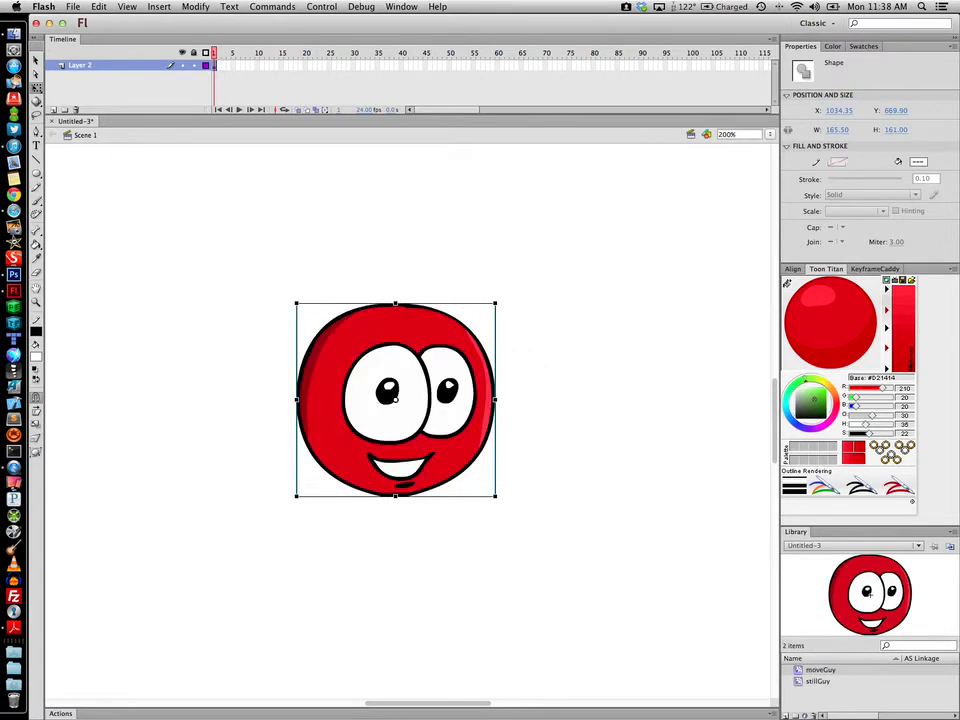
- Open the moveGuy symbol for editing and add a keyframe at frame 2 that repeats the face
double_click(340, 424)
click(212, 354)
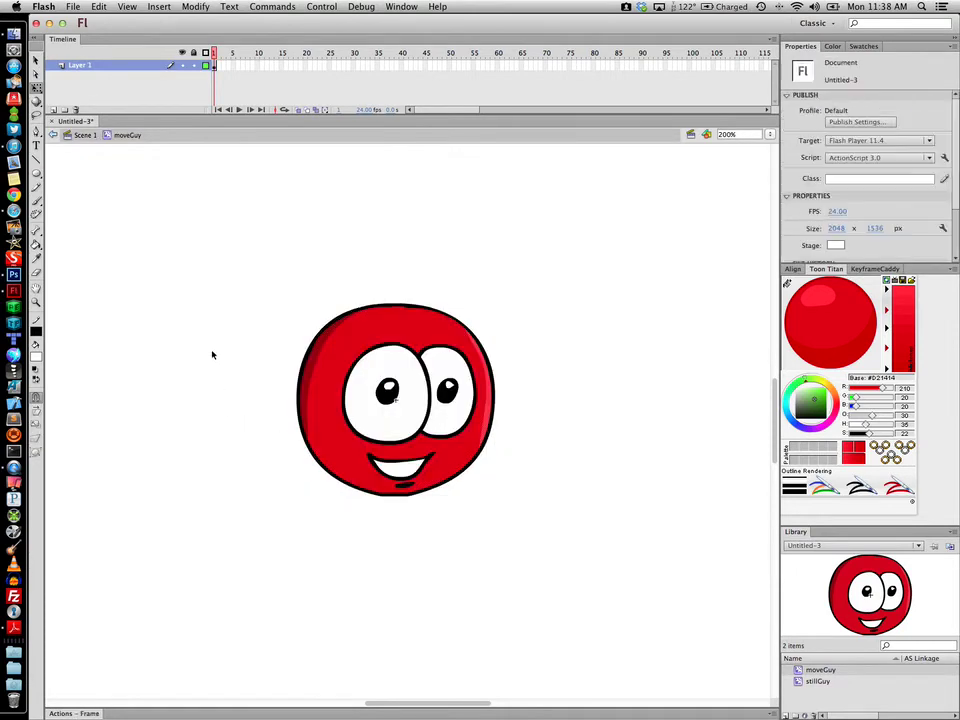
click(216, 66)
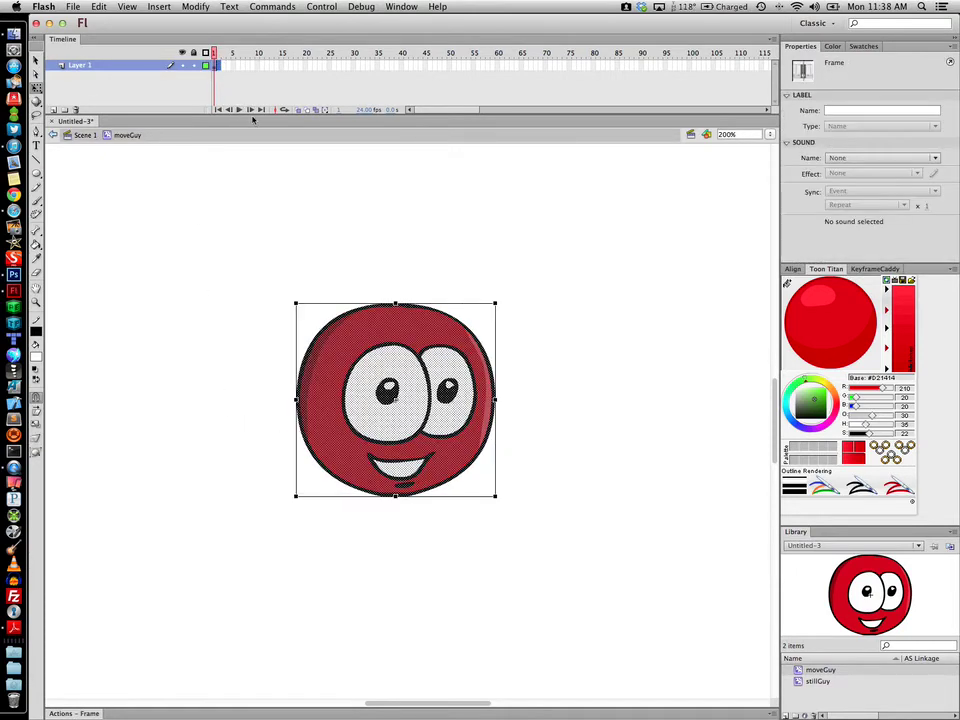
click(222, 74)
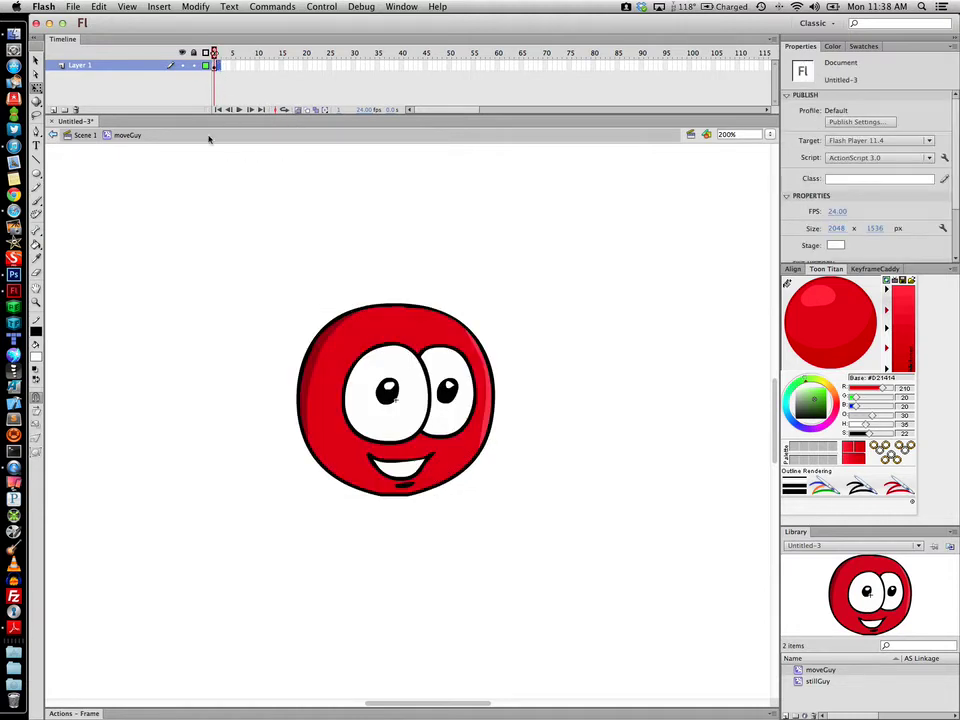
key(super+a)
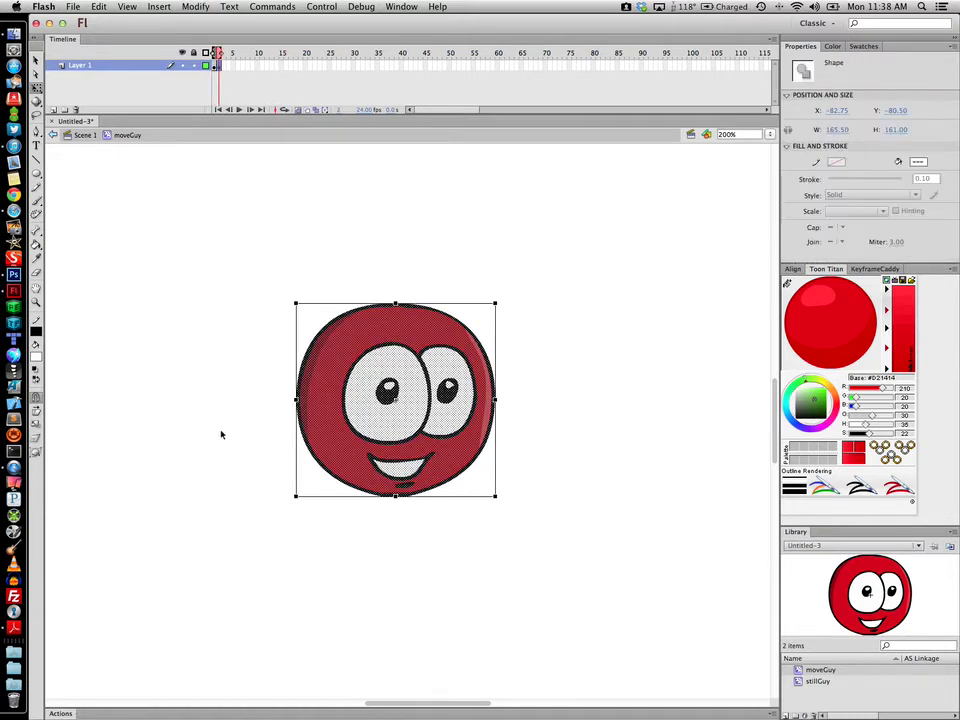
click(220, 435)
- Recolor the black mouth outline and chin mark on frame 2 to light grey
key(super+=)
click(405, 561)
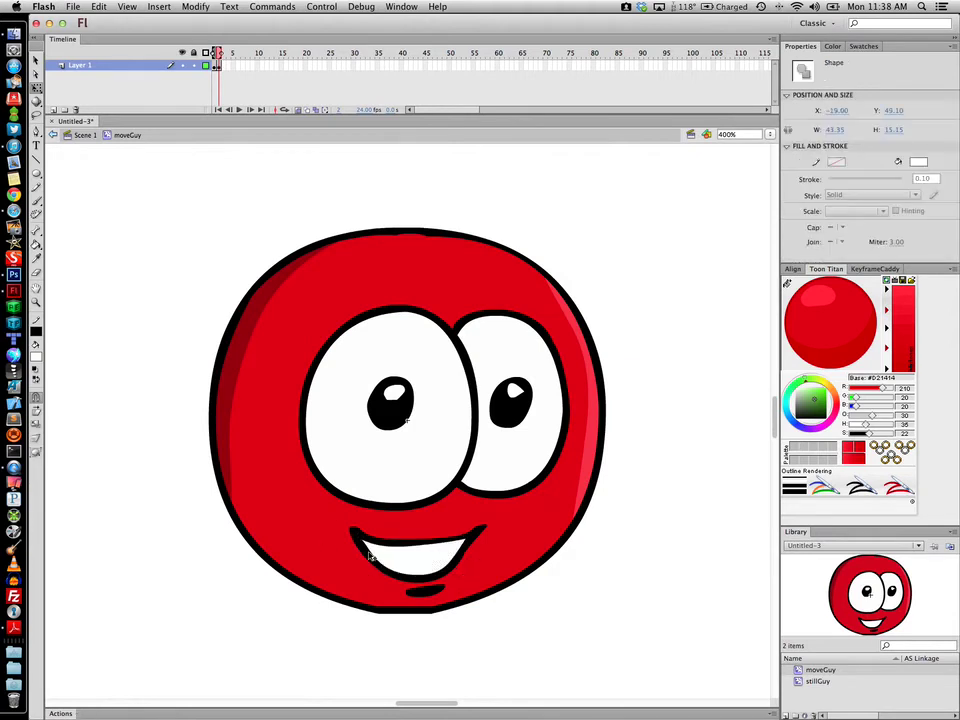
click(407, 578)
click(309, 616)
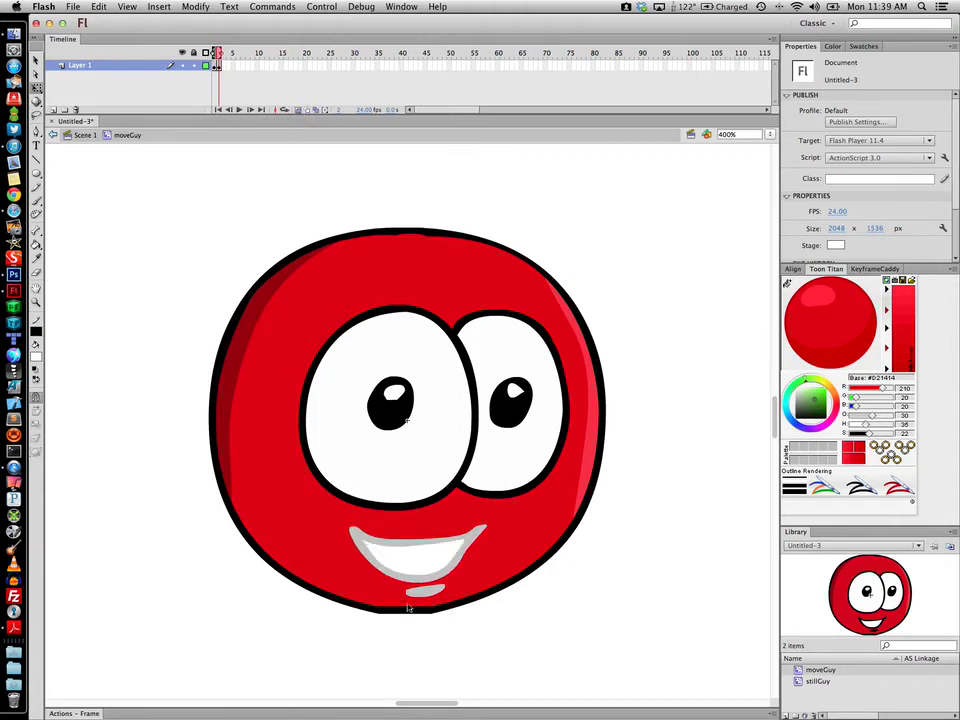
- Brush a smaller black mouth outline and chin mark over the light grey guide on frame 2
click(40, 352)
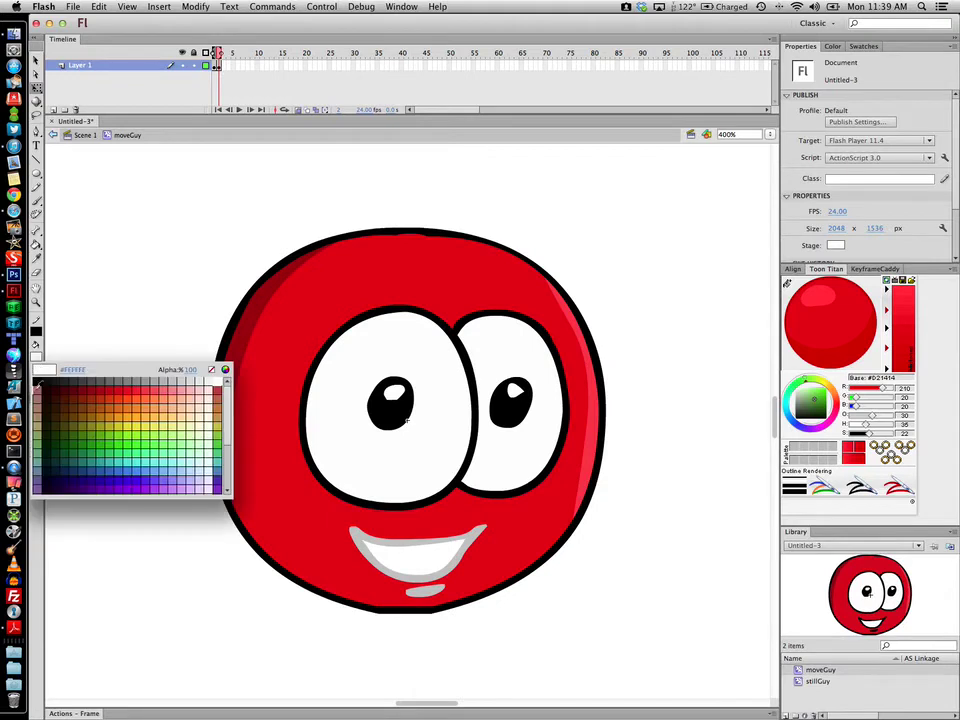
click(83, 293)
key(b)
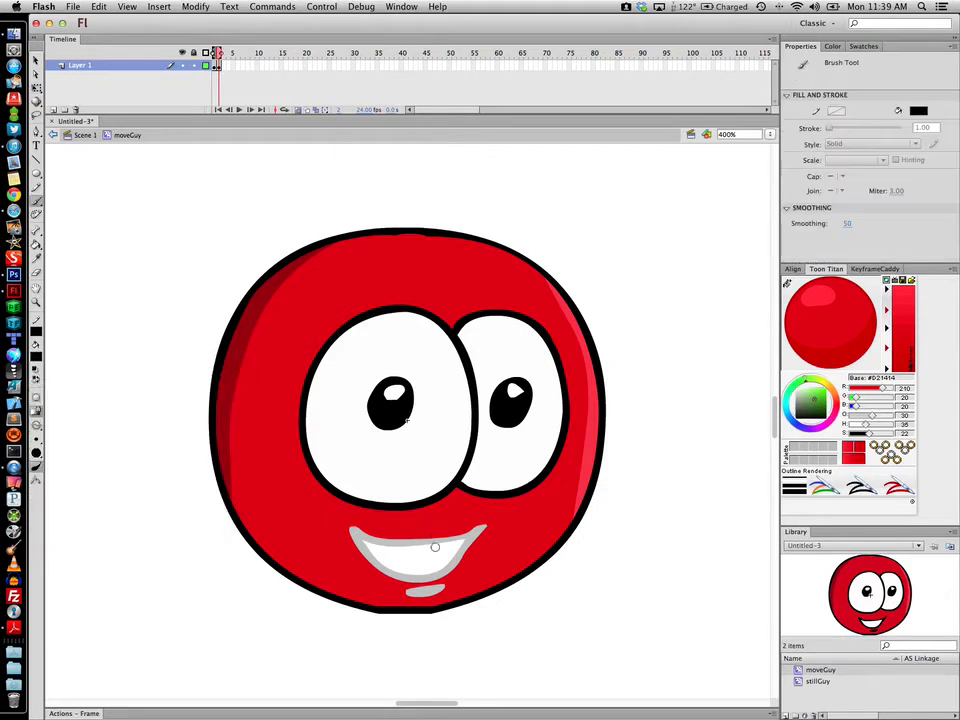
key(super+minus)
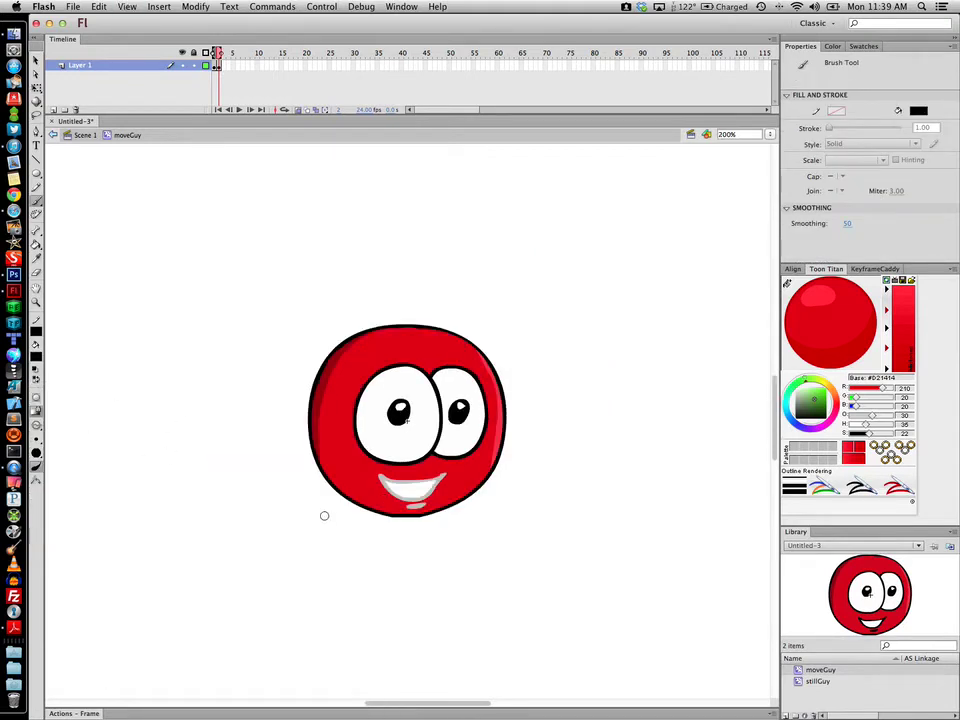
mouse_move(437, 478)
mouse_down()
mouse_move(412, 500)
mouse_move(398, 489)
mouse_move(426, 494)
mouse_up()
key(super+z)
- Add a keyframe at frame 3 and recolor its black mouth outline and chin mark to light grey
key(F6)
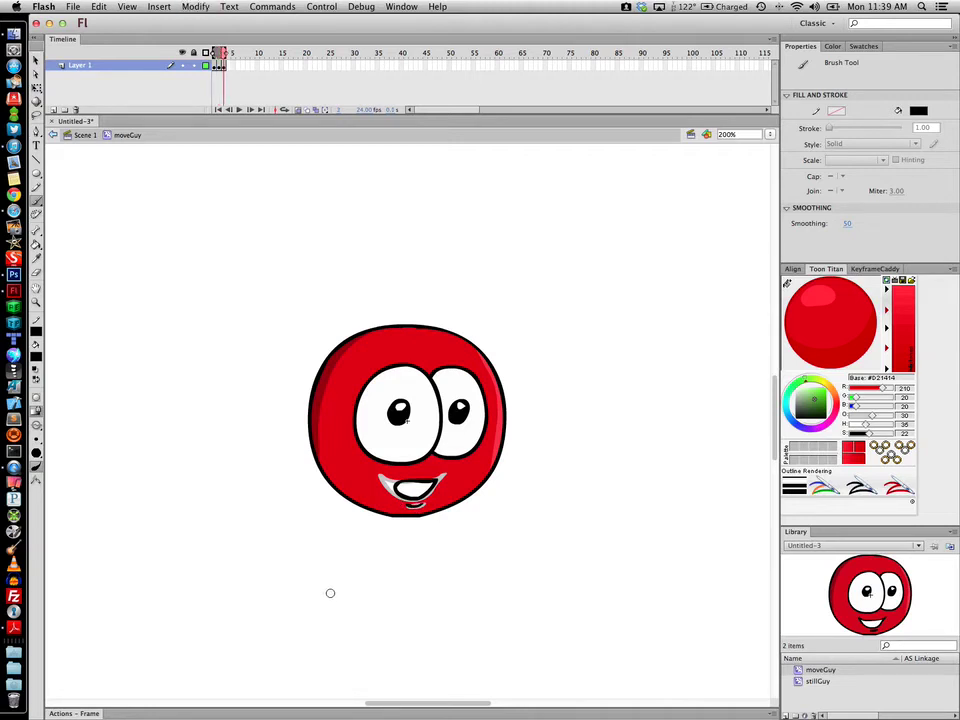
click(35, 59)
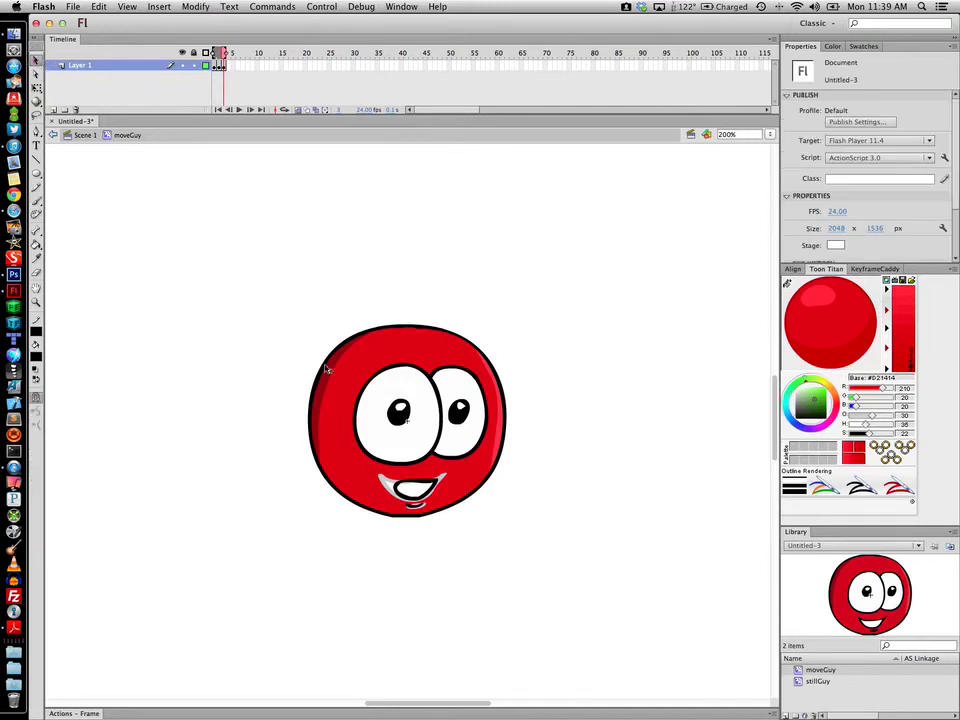
shift+click(398, 491)
shift+click(414, 507)
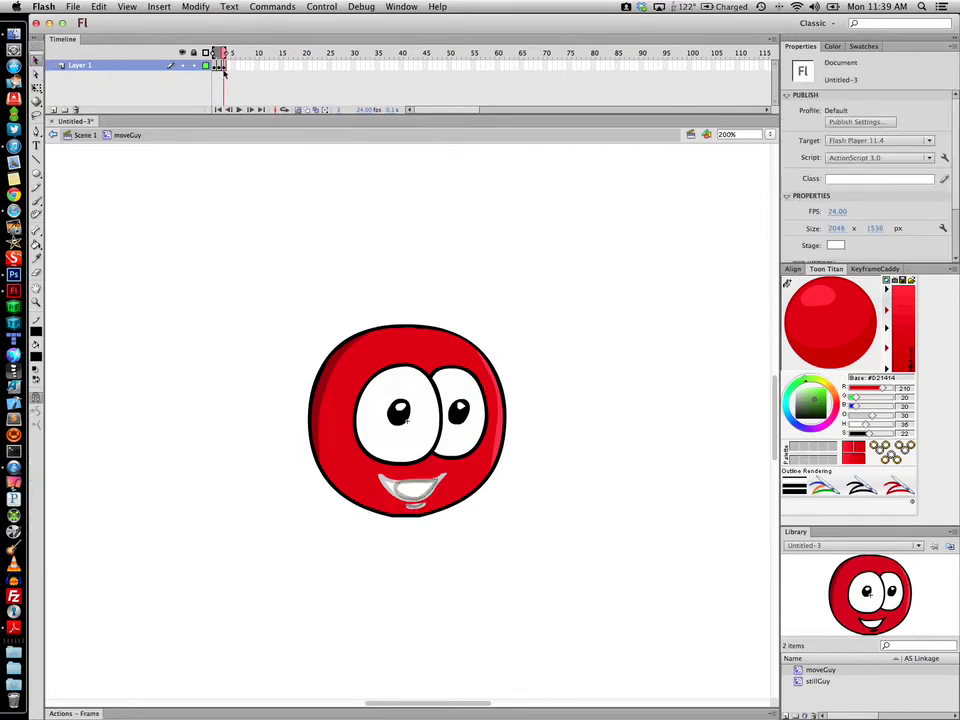
- Start the onion skin range at frame 2 and brush a small round black mouth with a chin mark on frame 3
drag(213, 53, 219, 52)
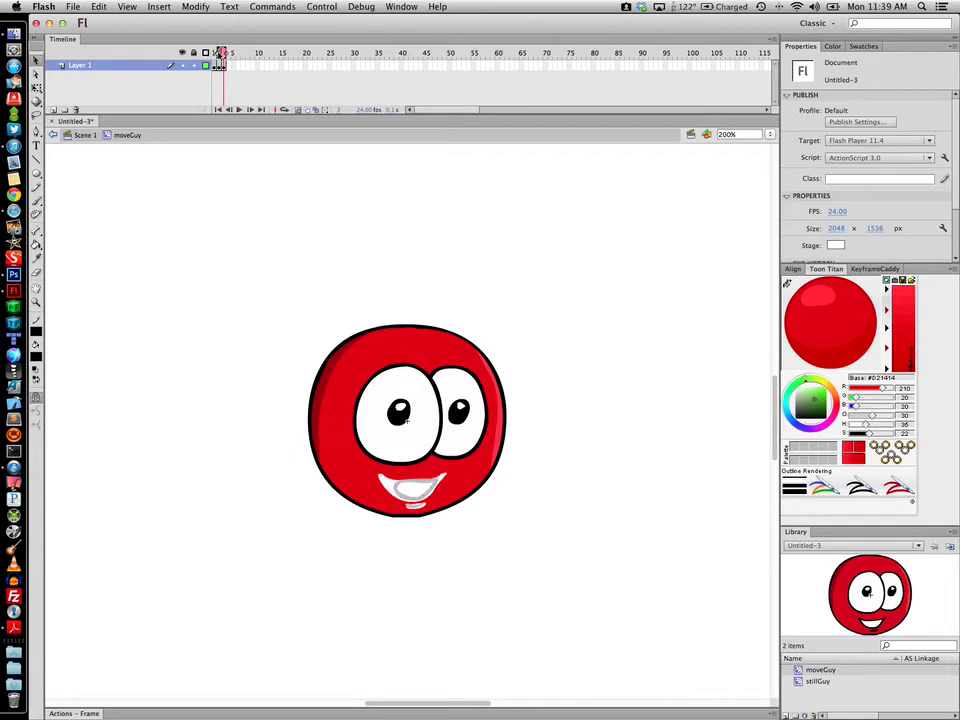
click(366, 598)
click(36, 202)
drag(417, 481, 414, 498)
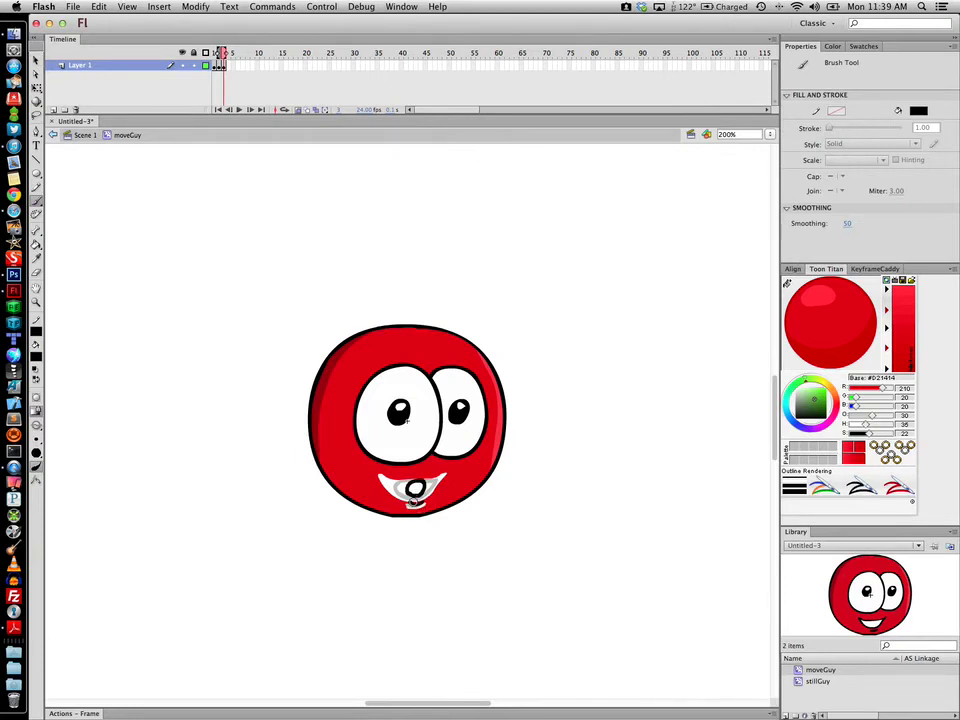
- Fill the leftover guide areas around the round mouth and chin on frame 3 with the face's red, and the mouth's inside with white
key(i)
click(355, 475)
click(386, 481)
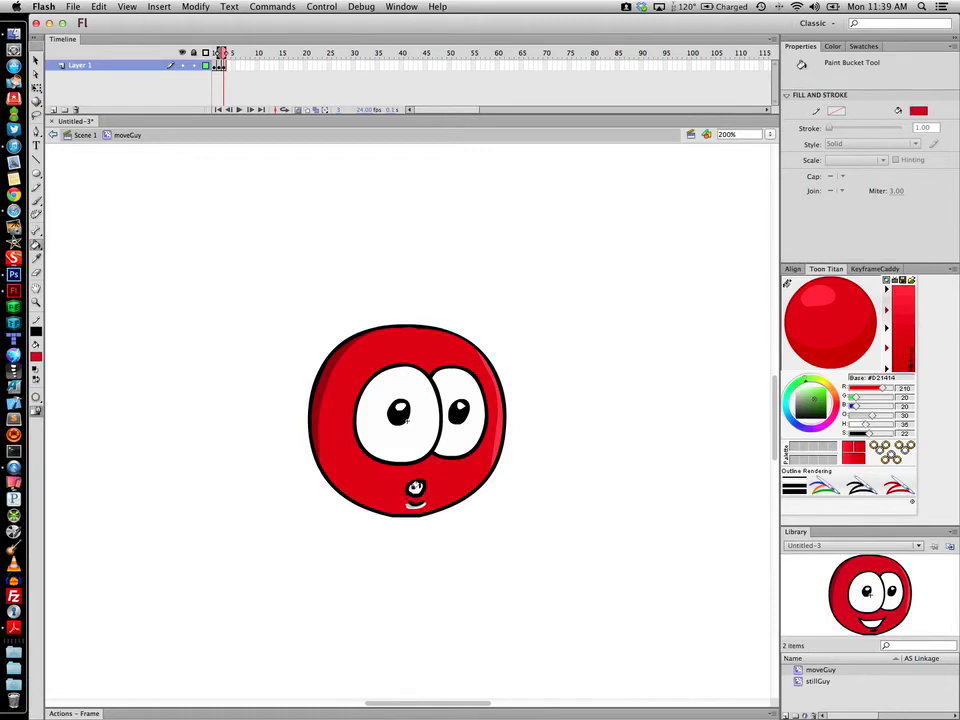
click(407, 503)
key(i)
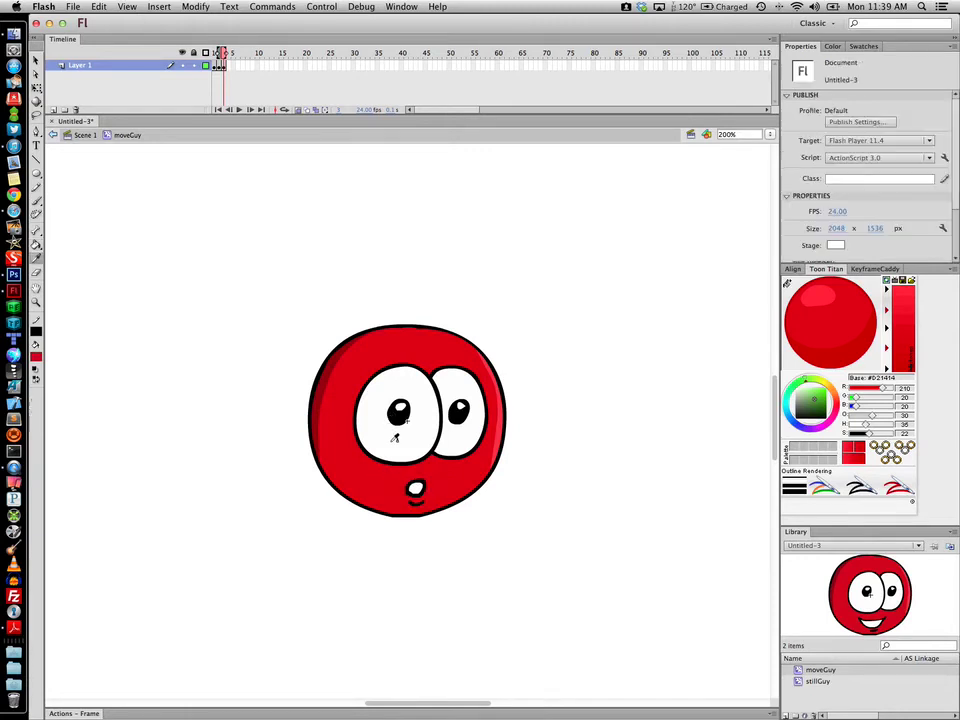
click(392, 435)
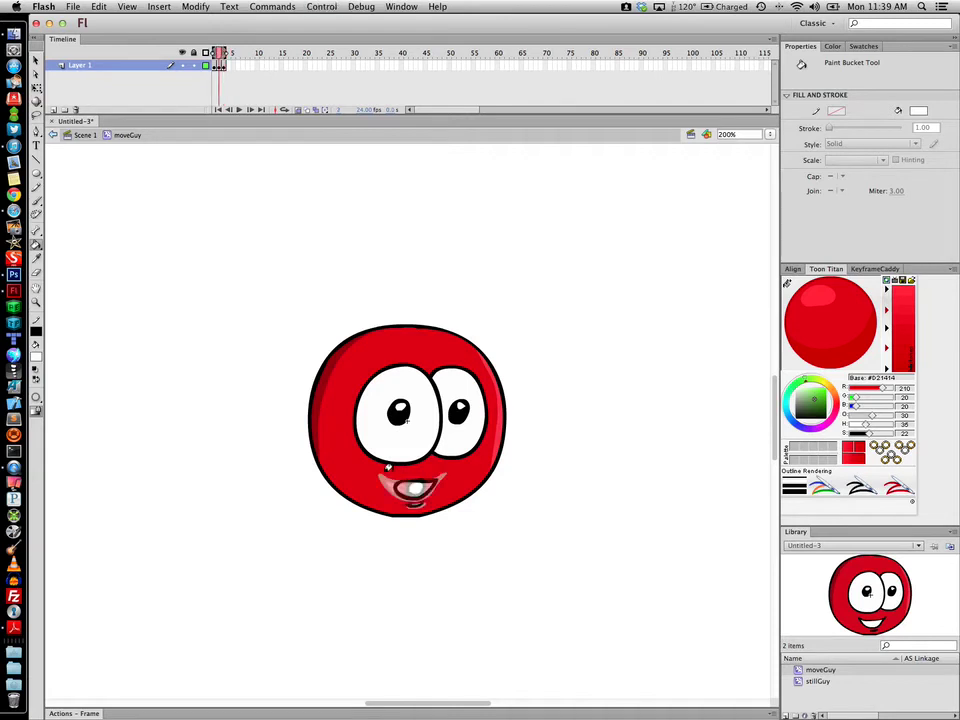
- Fill the leftover guide areas around the mouth and chin on frame 2 with the face's red, and the mouth's inside with white
key(i)
click(380, 476)
click(390, 494)
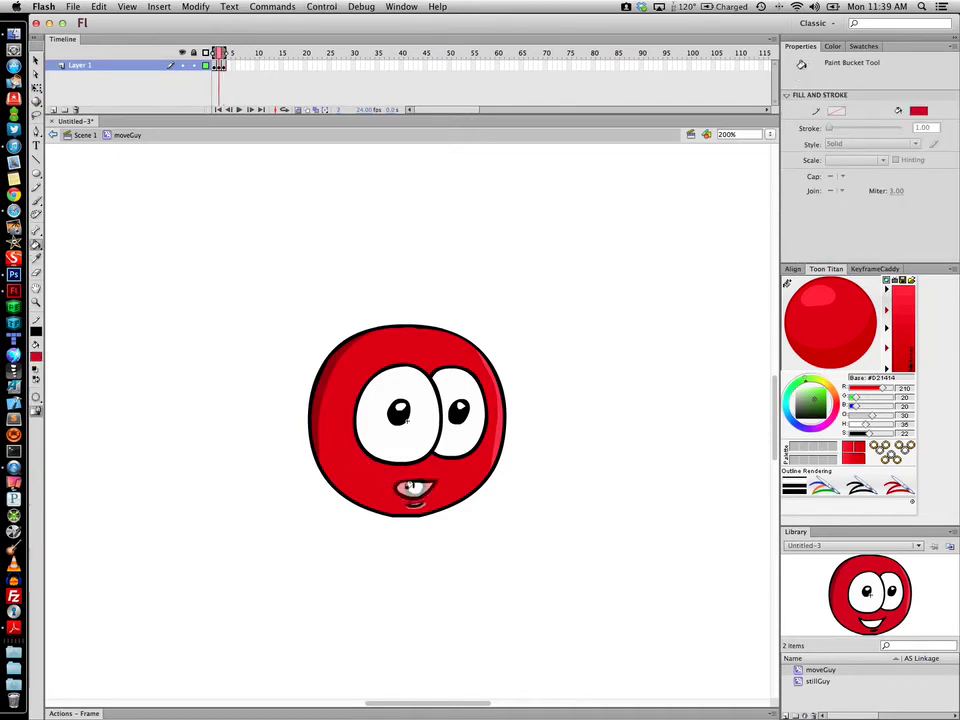
key(i)
click(389, 437)
click(413, 489)
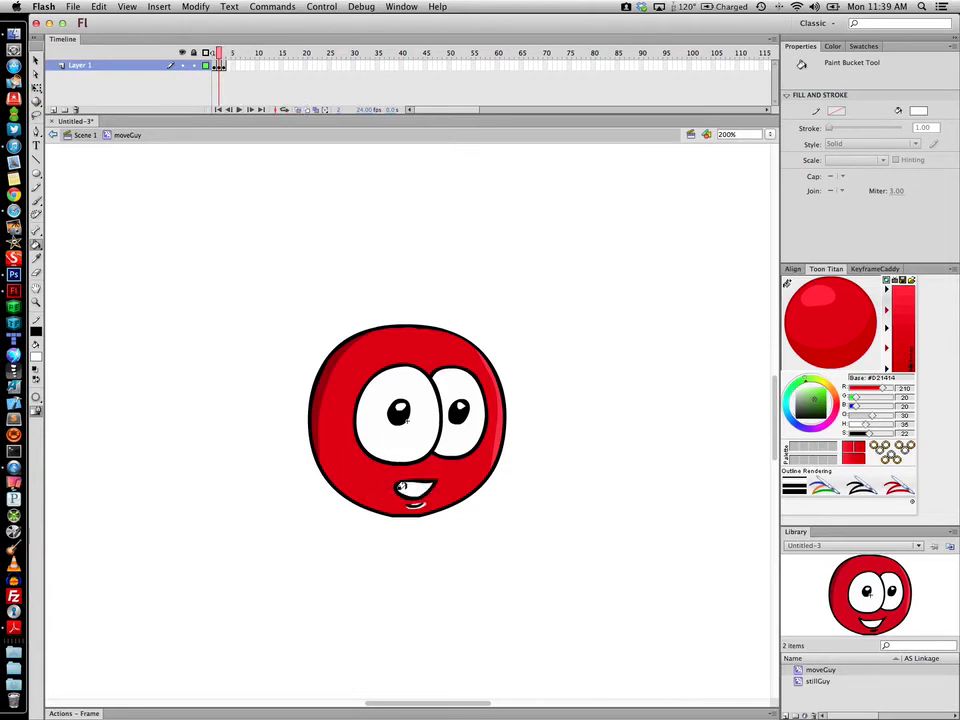
key(i)
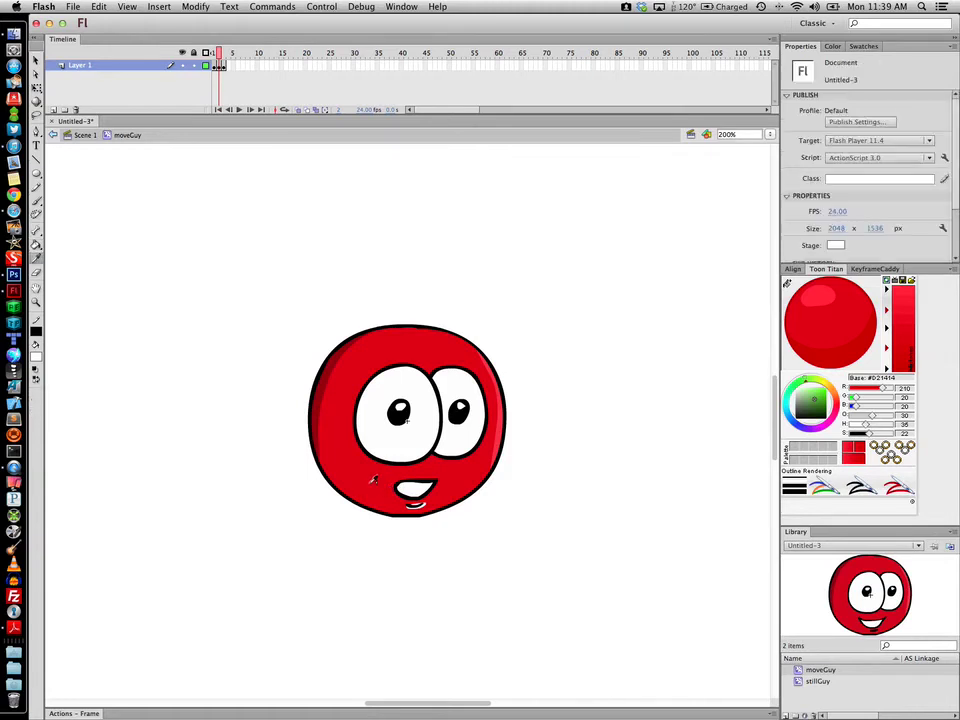
click(390, 490)
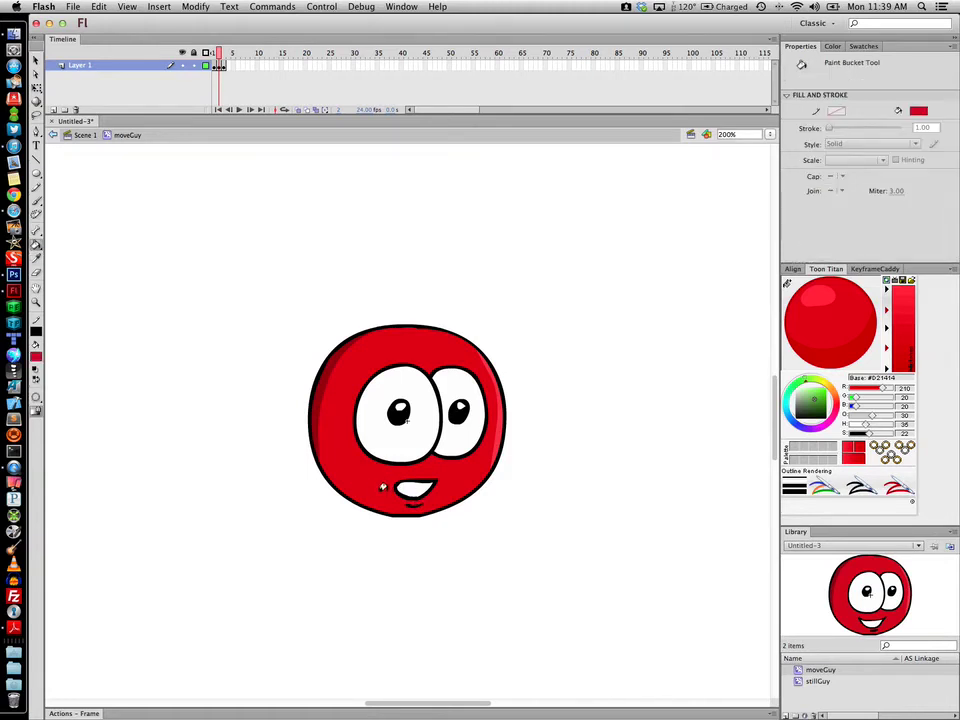
- Play the moveGuy timeline repeatedly to check the mouth animation
key(Return)
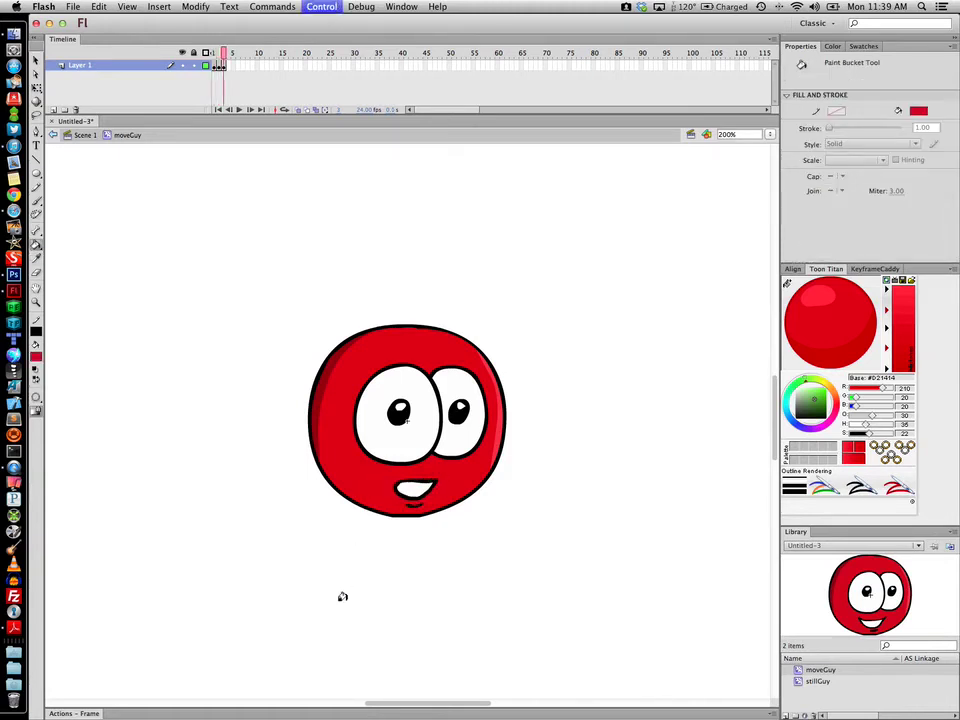
key(Return)
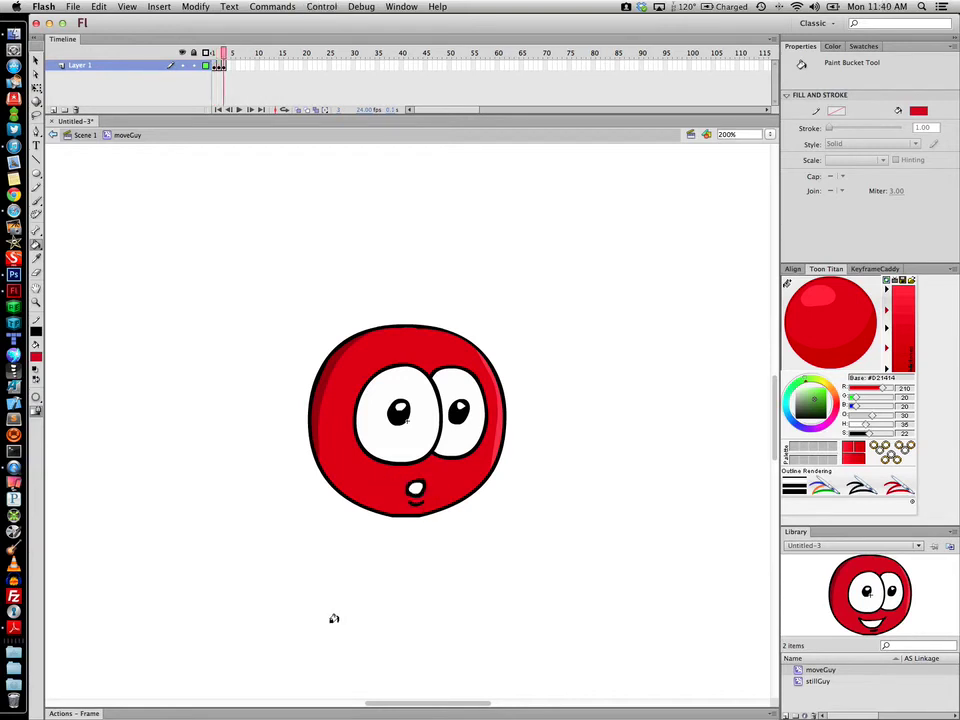
key(Return)
key(Return)
key(Return)
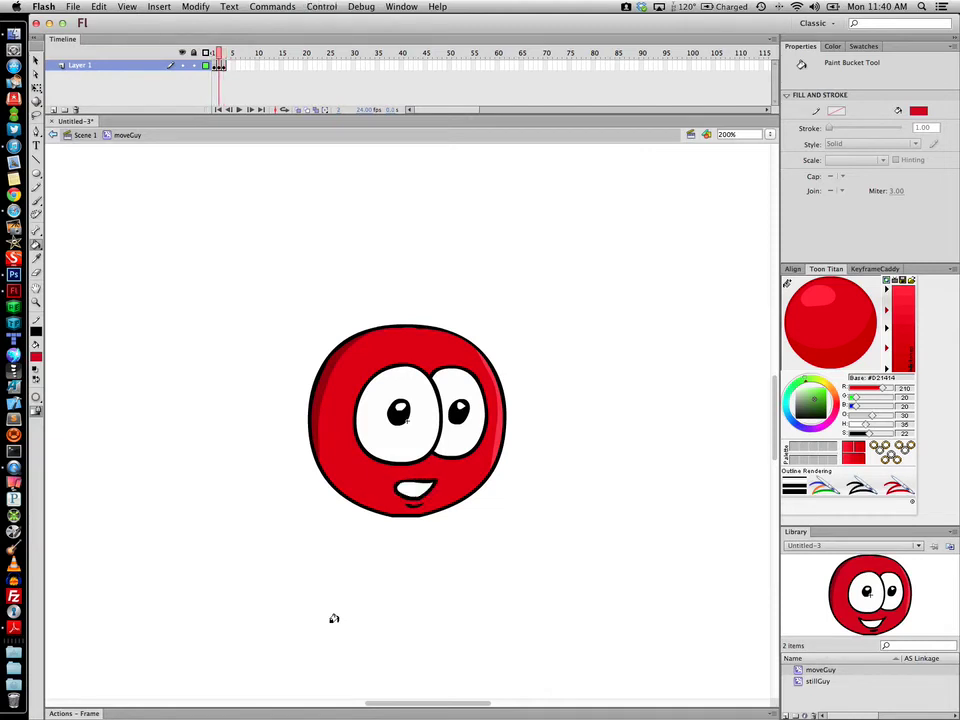
key(Return)
key(Return)
key(Return)
key(Return)
- Export the moveGuy symbol as a PNG sequence named moveGuy.png into a new moveGuy folder inside FlashDrawing, keeping the default export settings
right_click(819, 671)
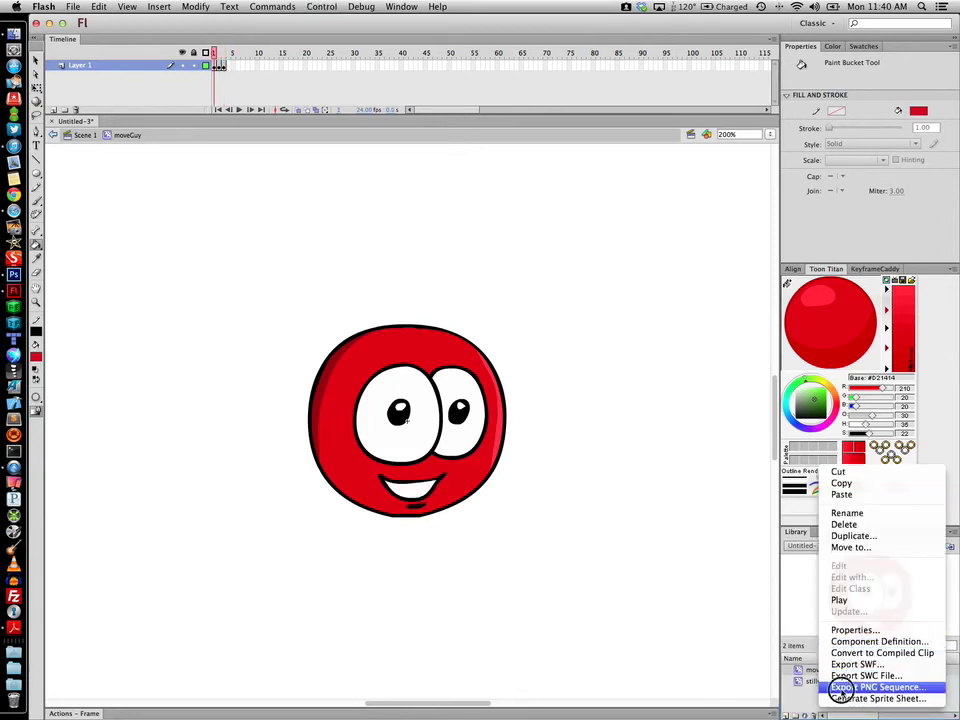
click(845, 687)
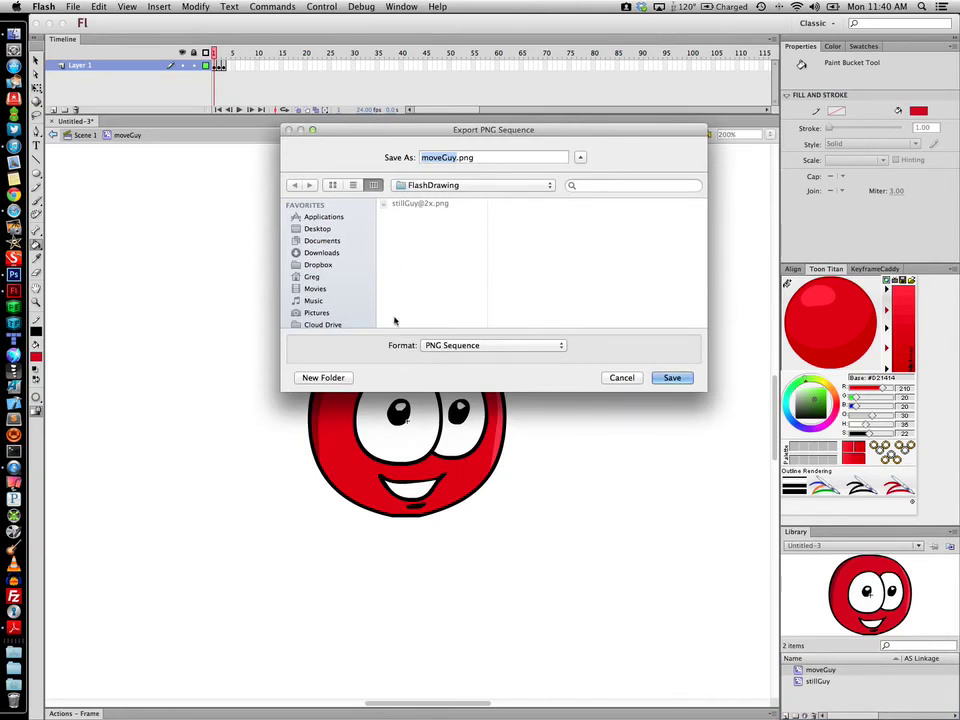
click(325, 377)
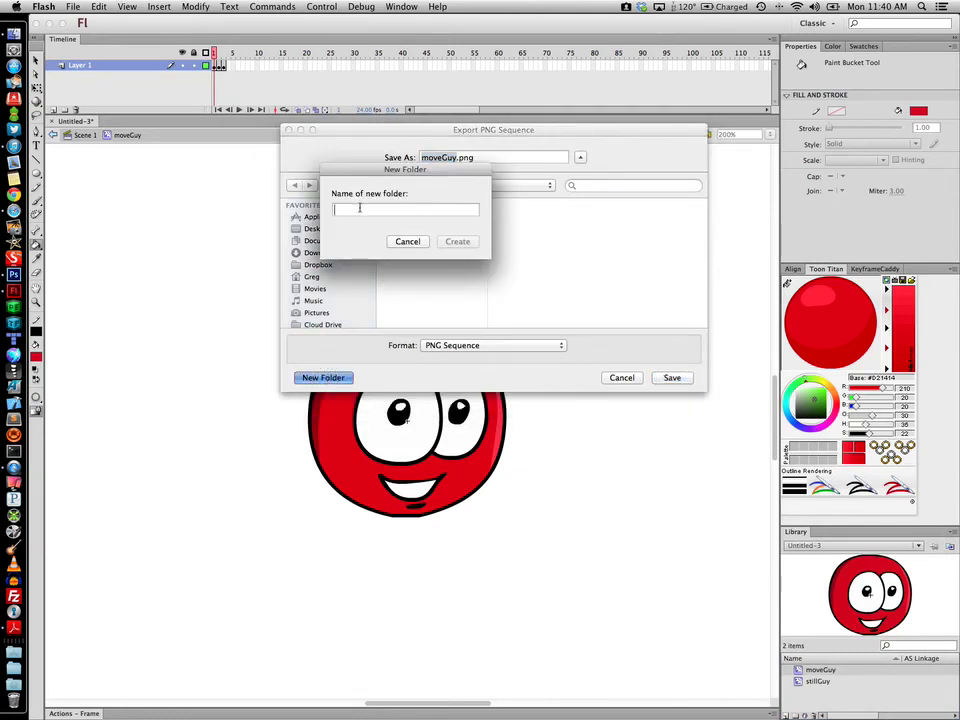
text(mov)
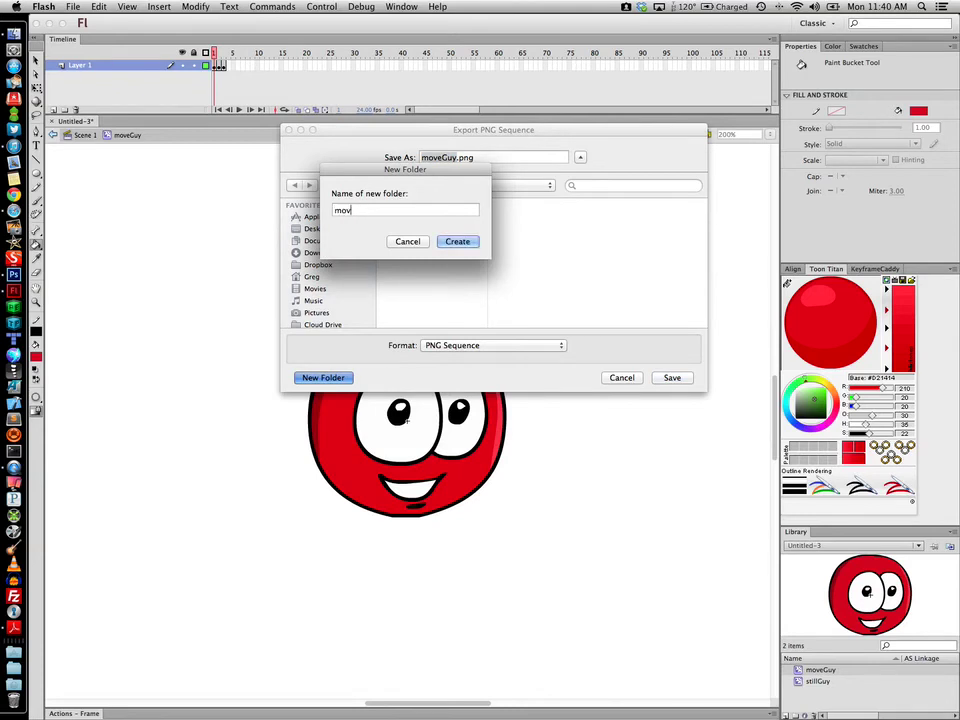
text(eGuy)
click(456, 241)
click(673, 377)
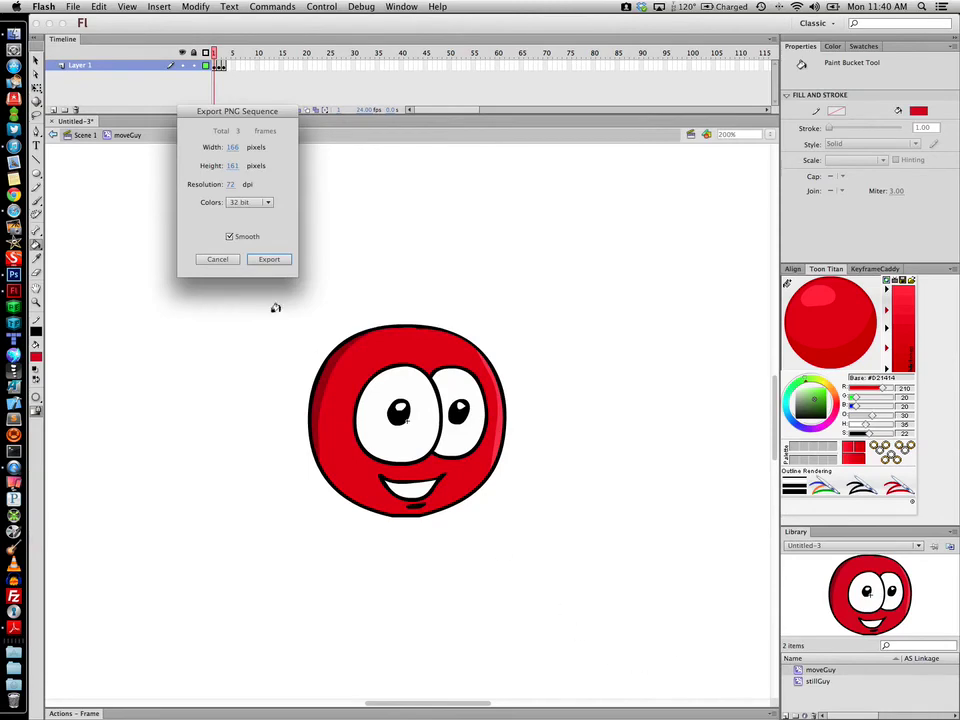
click(270, 258)
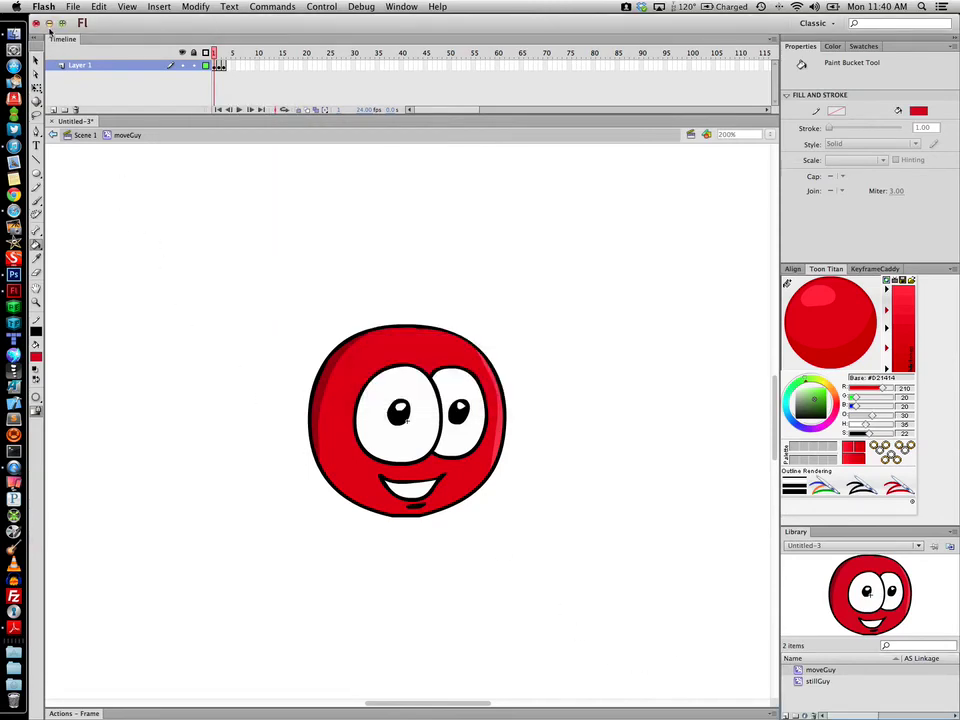
click(36, 22)
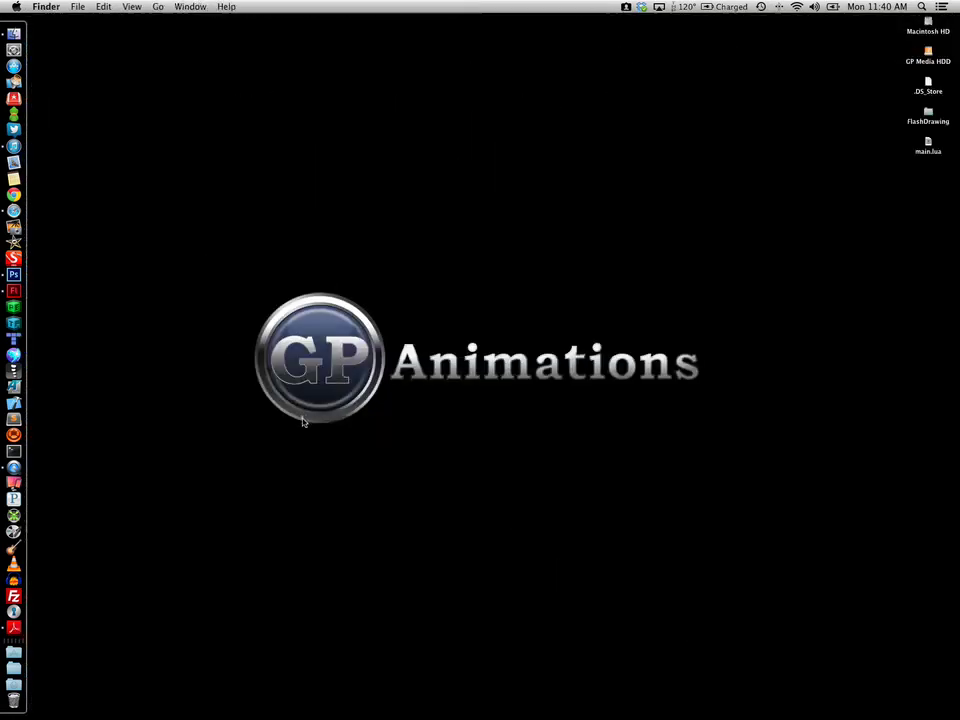
double_click(928, 114)
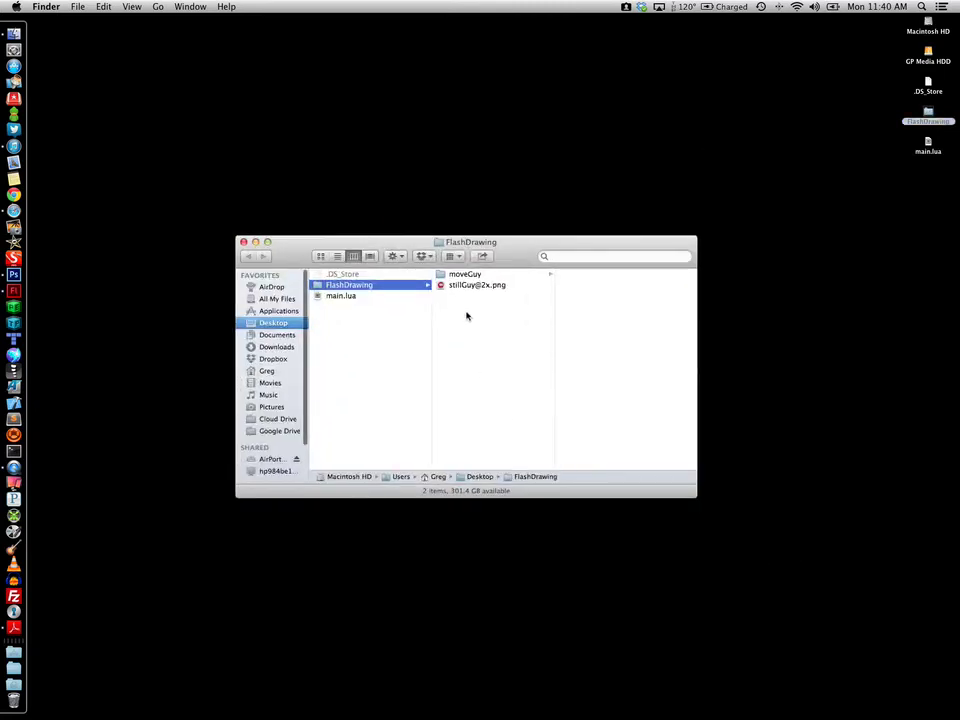
click(476, 285)
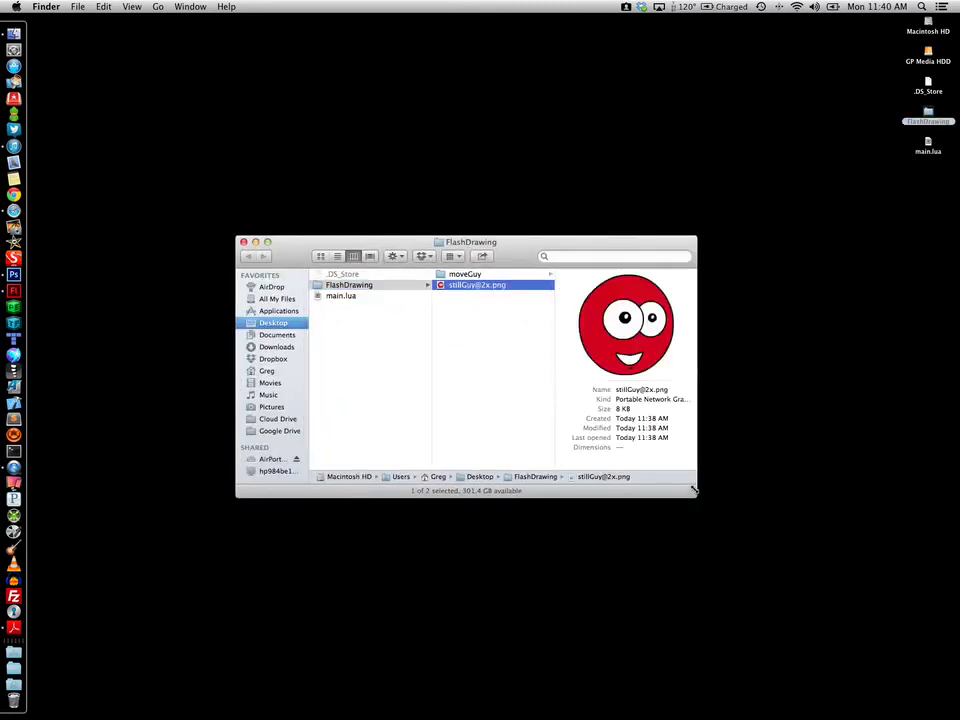
drag(693, 494, 711, 471)
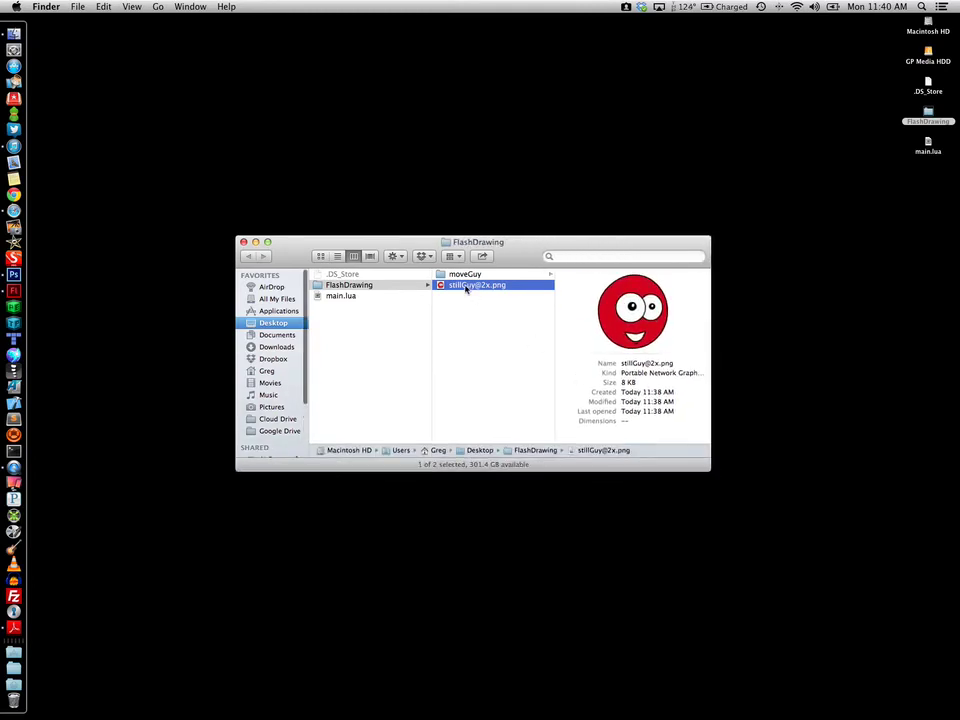
drag(466, 288, 13, 274)
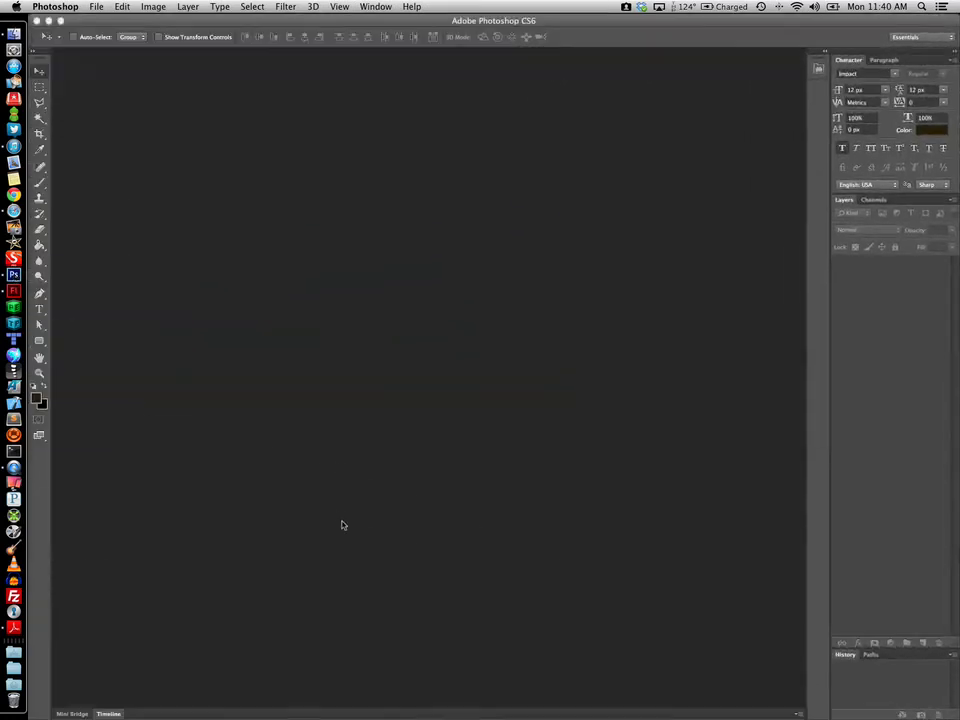
- Resize the image to a height of 81 pixels with its proportions constrained
key(super+alt+i)
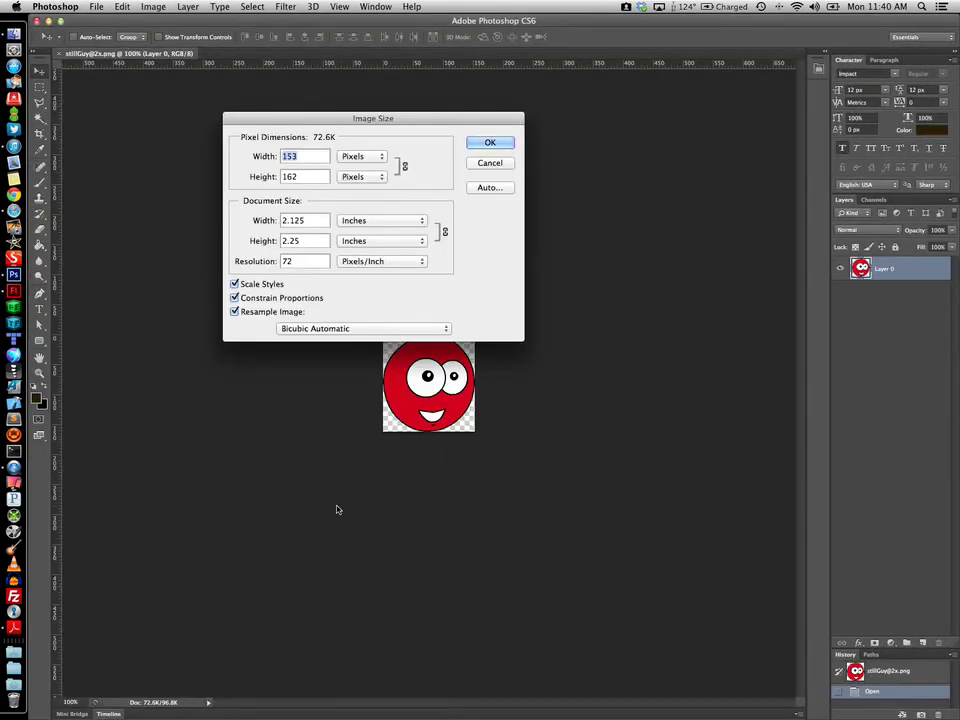
key(Tab)
text(81)
key(Return)
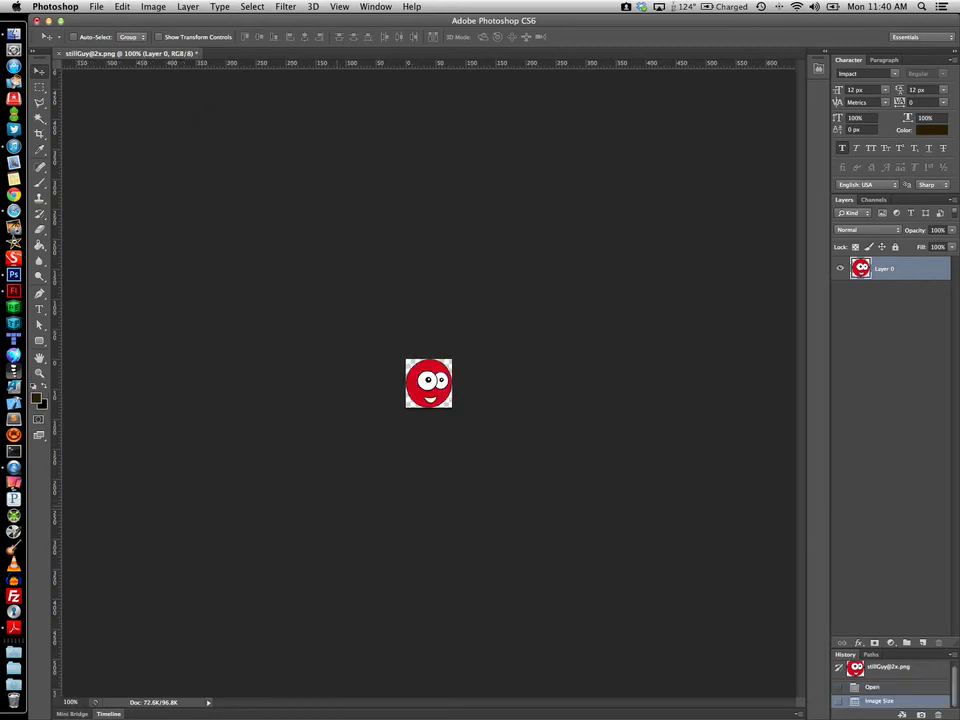
- Save the resized image for web as a transparent PNG-24 named stillGuy.png in the FlashDrawing folder
click(96, 6)
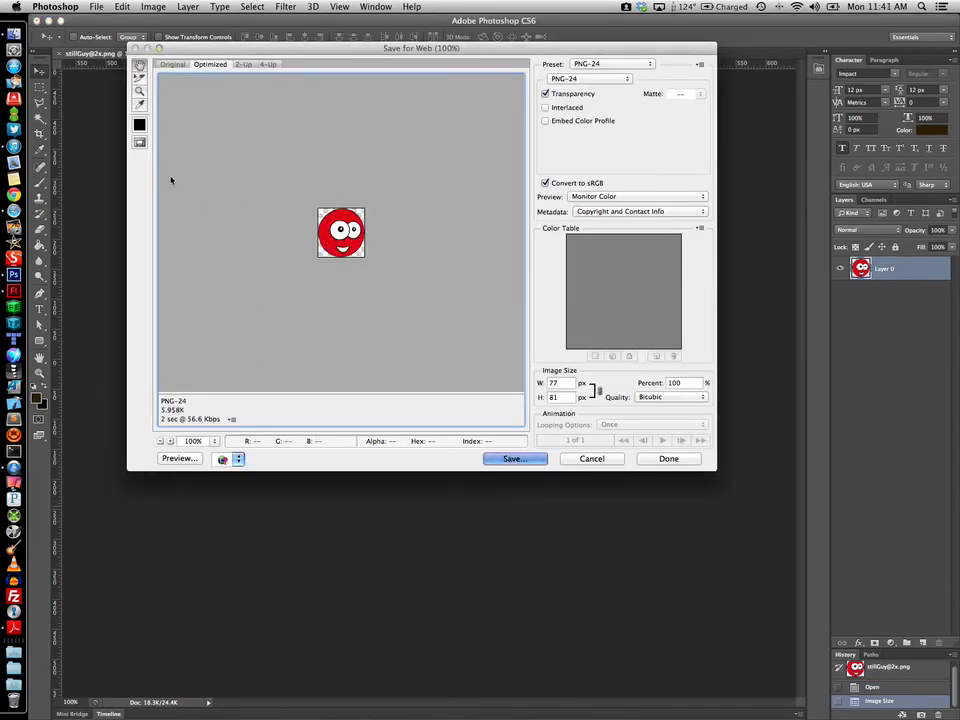
key(Return)
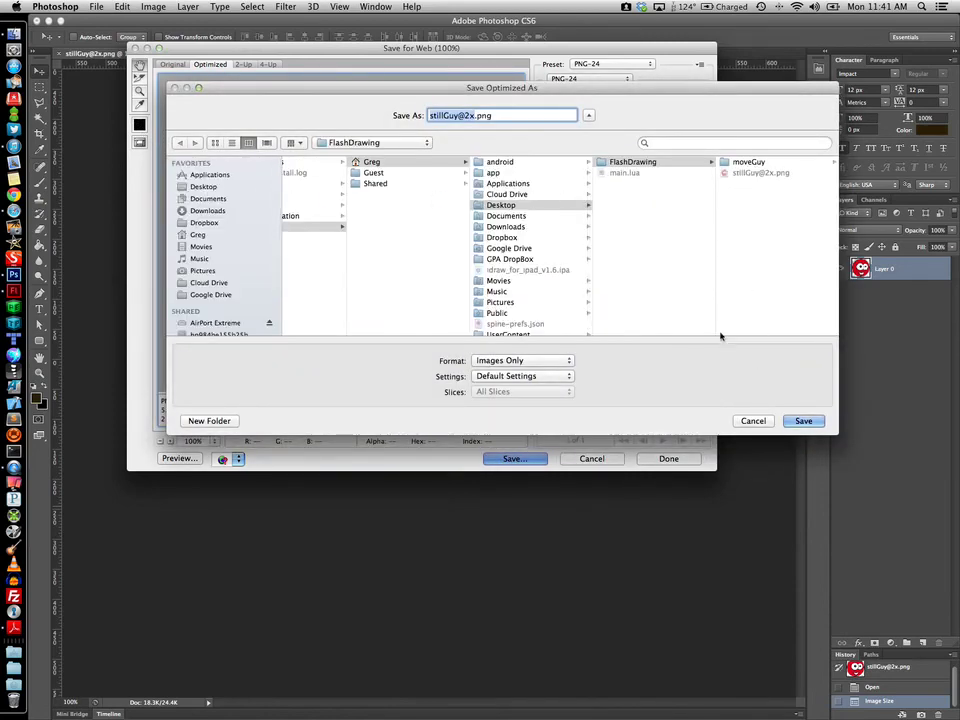
click(475, 116)
key(BackSpace)
key(BackSpace)
key(BackSpace)
key(Return)
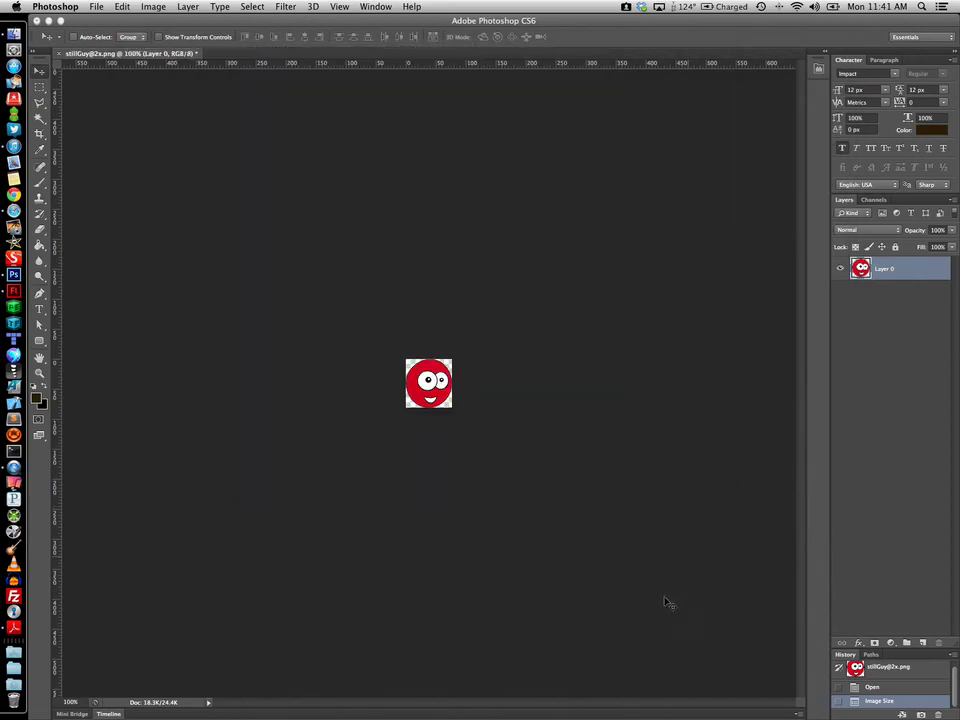
click(60, 53)
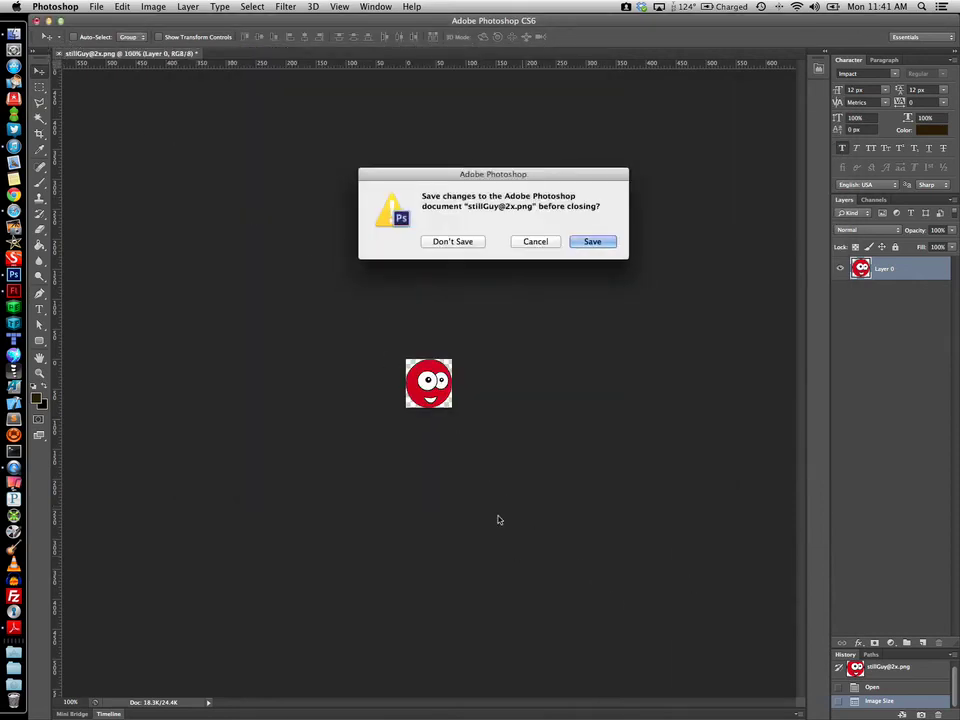
click(450, 241)
click(44, 21)
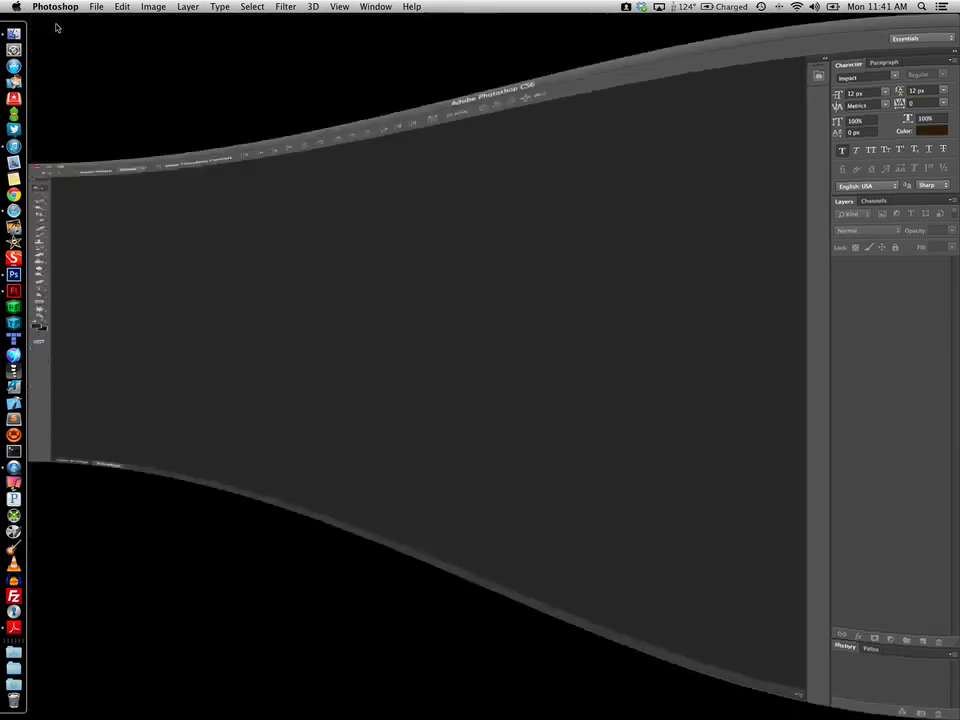
click(455, 298)
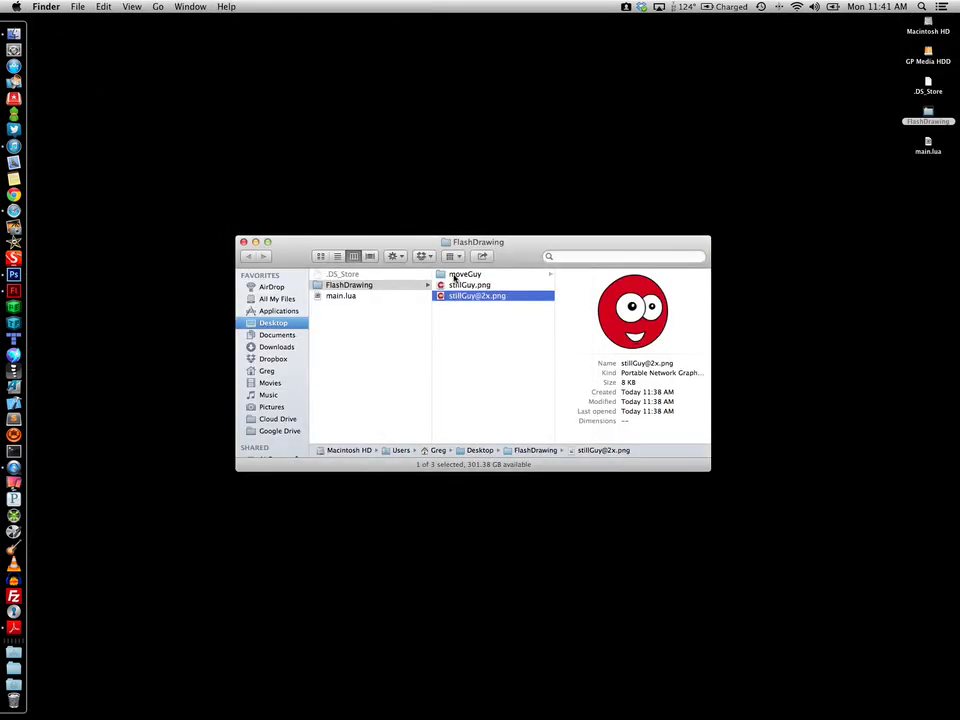
key(Up)
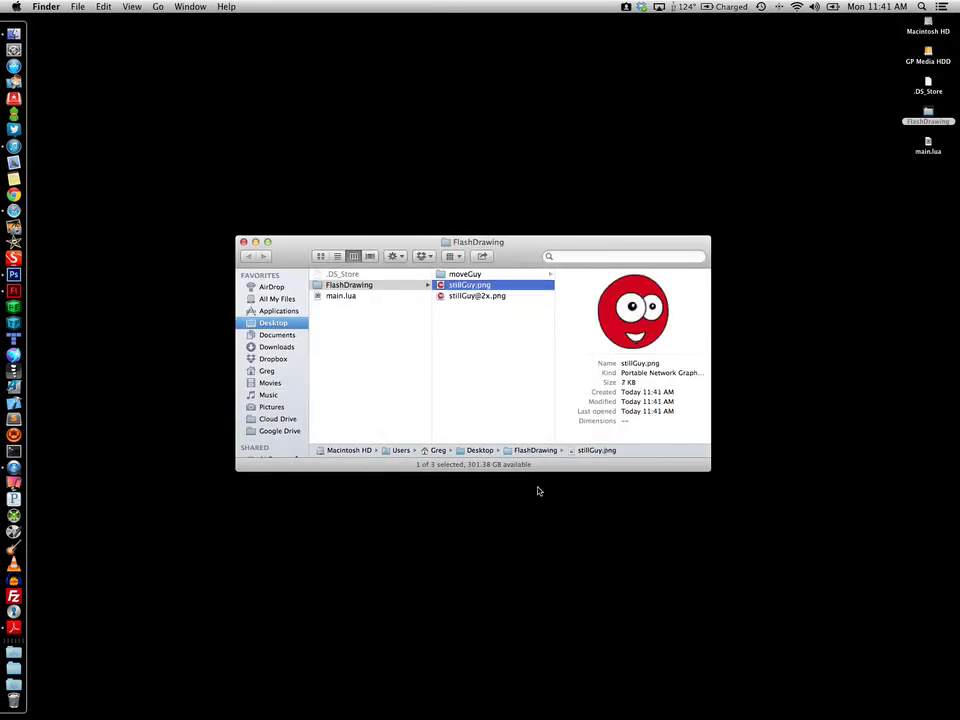
key(Down)
key(Up)
key(Up)
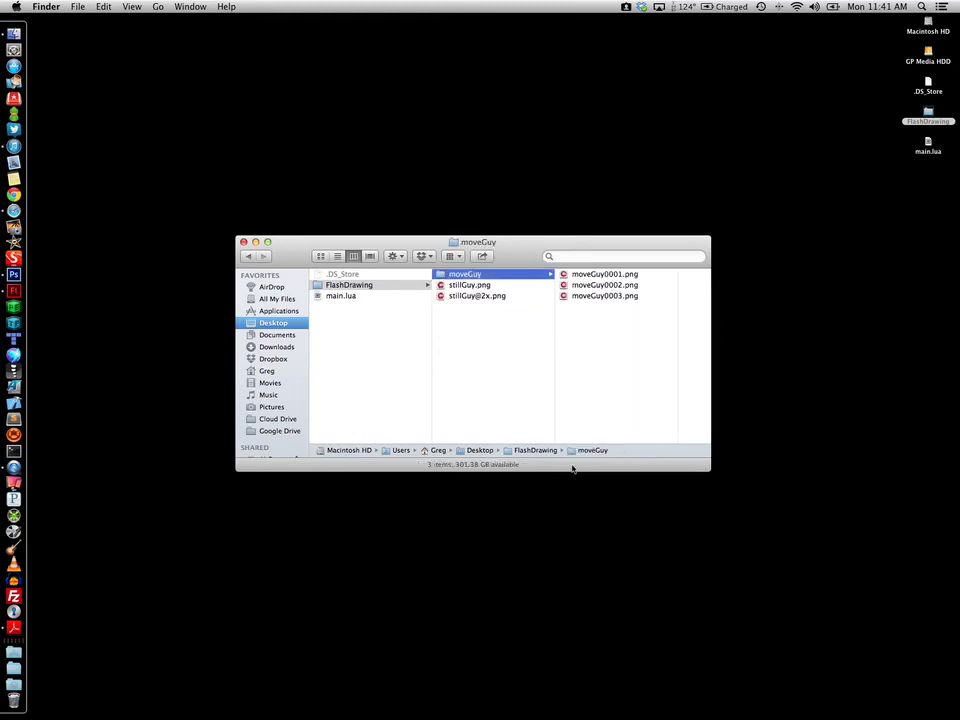
drag(596, 326, 573, 271)
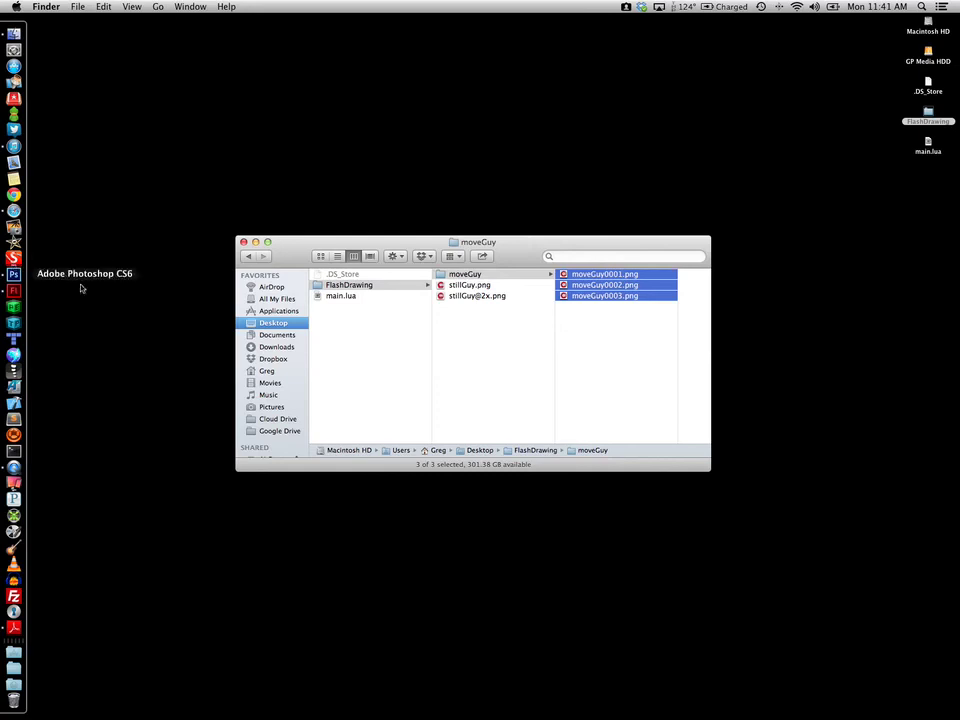
- Create a new folder named images inside the FlashDrawing folder
click(453, 341)
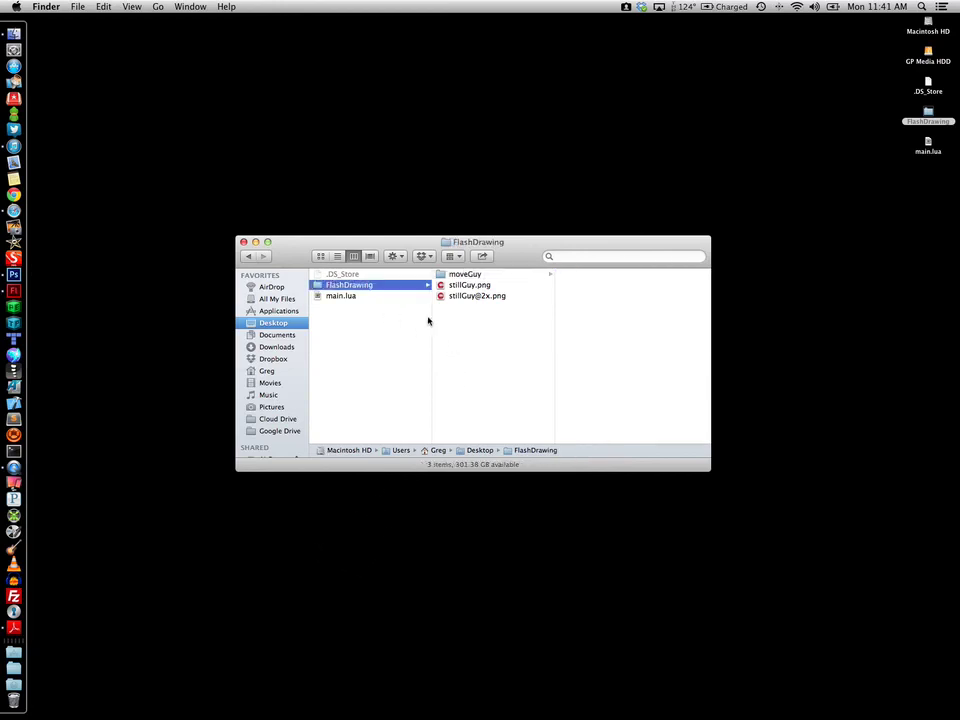
key(super+a)
click(467, 347)
right_click(467, 358)
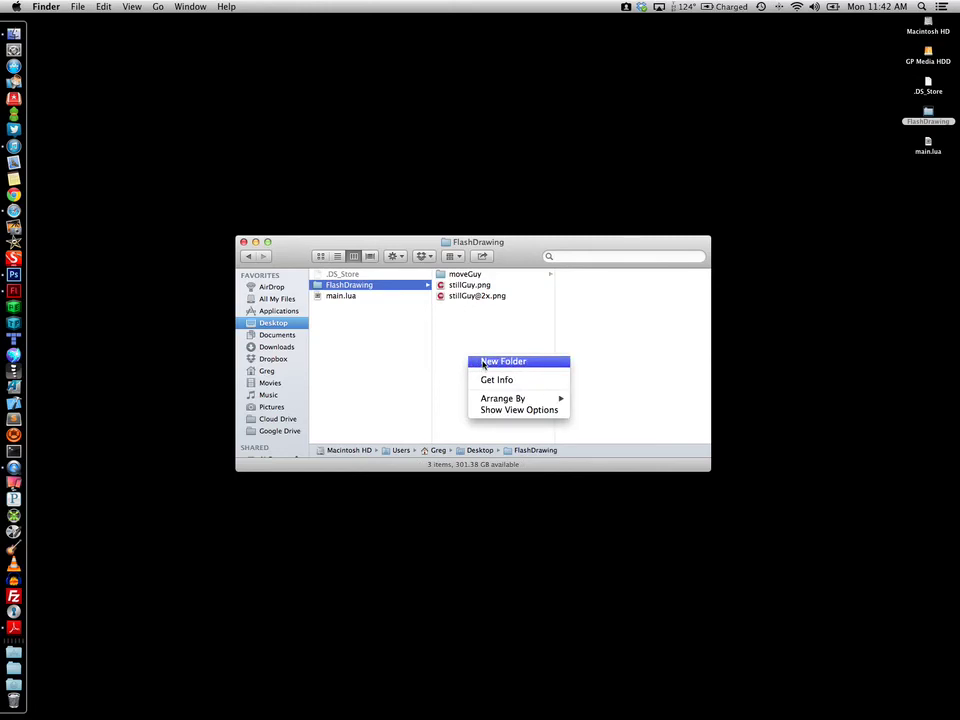
click(484, 363)
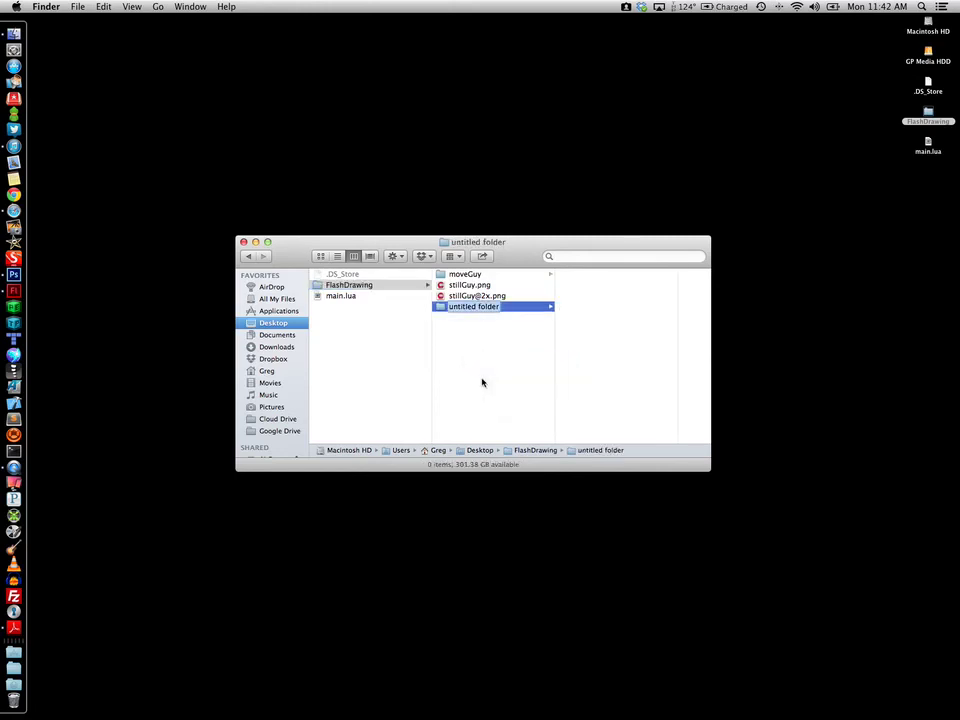
text(images)
key(Return)
click(446, 293)
key(shift+Down)
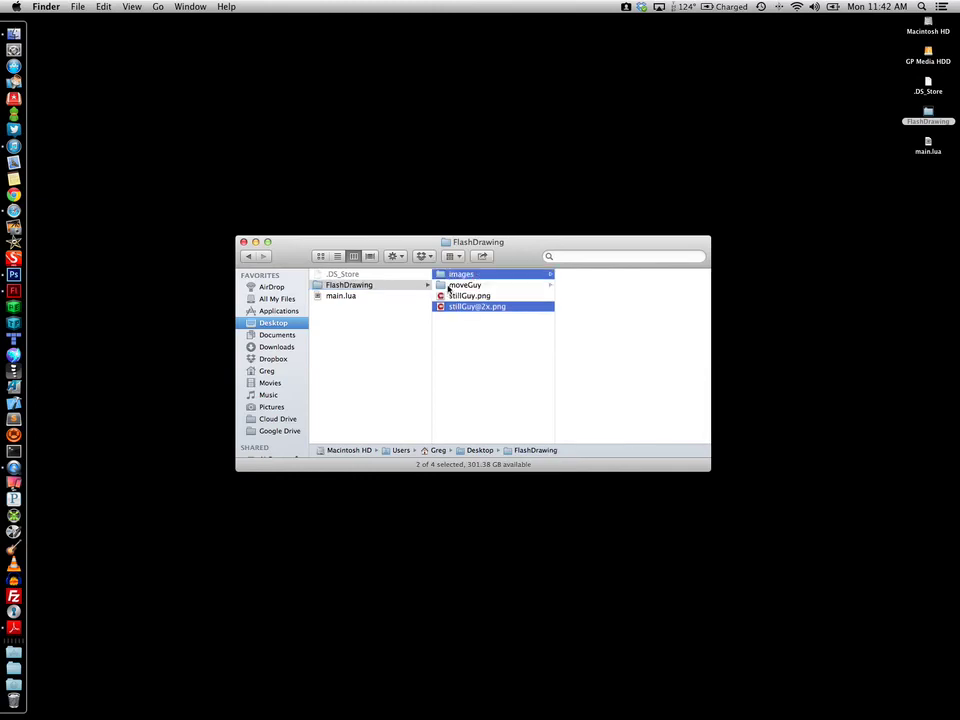
click(451, 286)
key(shift+Down)
key(shift+Down)
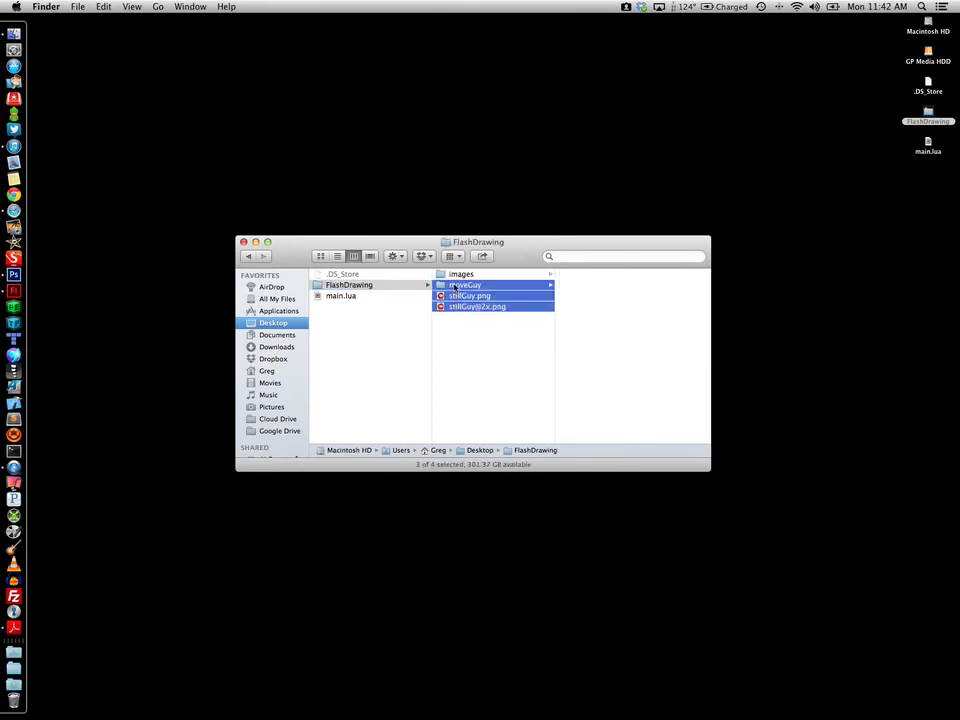
drag(454, 288, 455, 274)
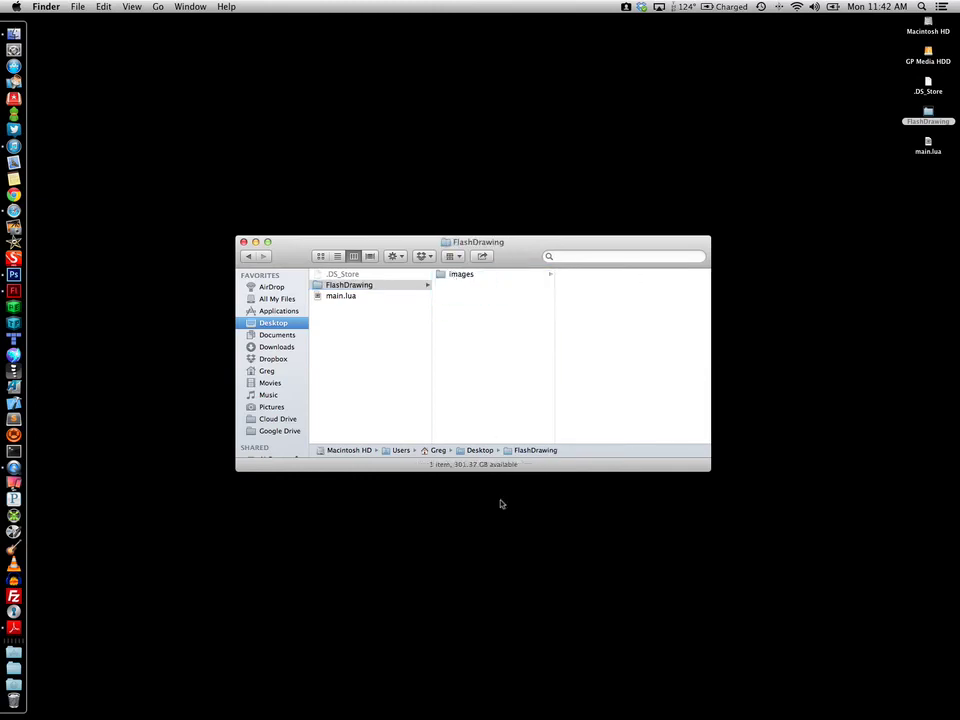
- Check the images folder and move main.lua from the desktop into the FlashDrawing folder
click(458, 277)
click(465, 343)
drag(338, 296, 483, 396)
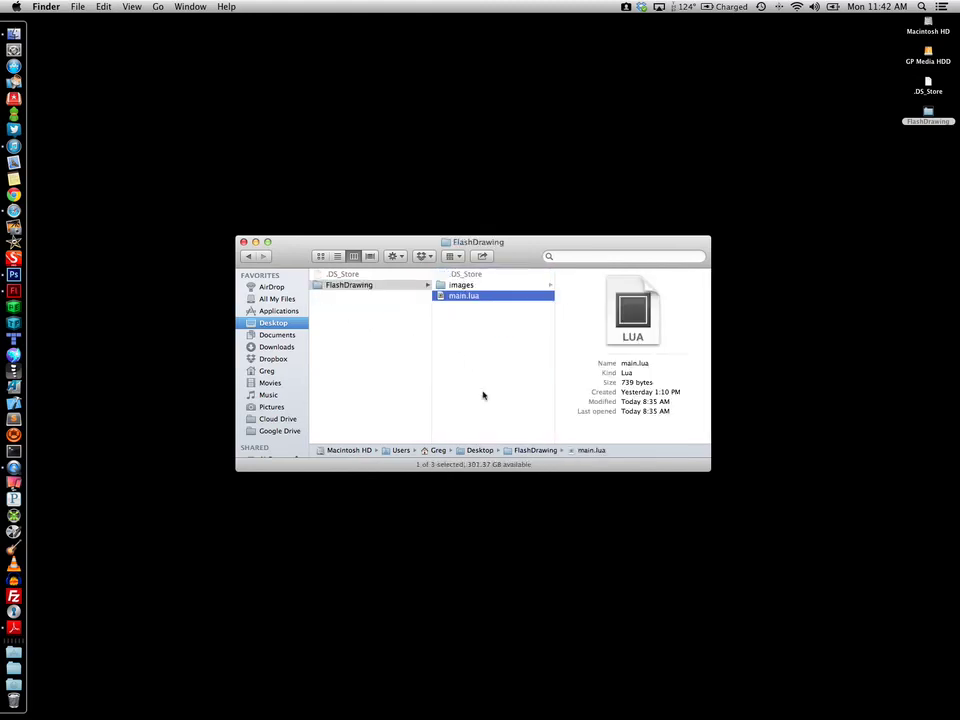